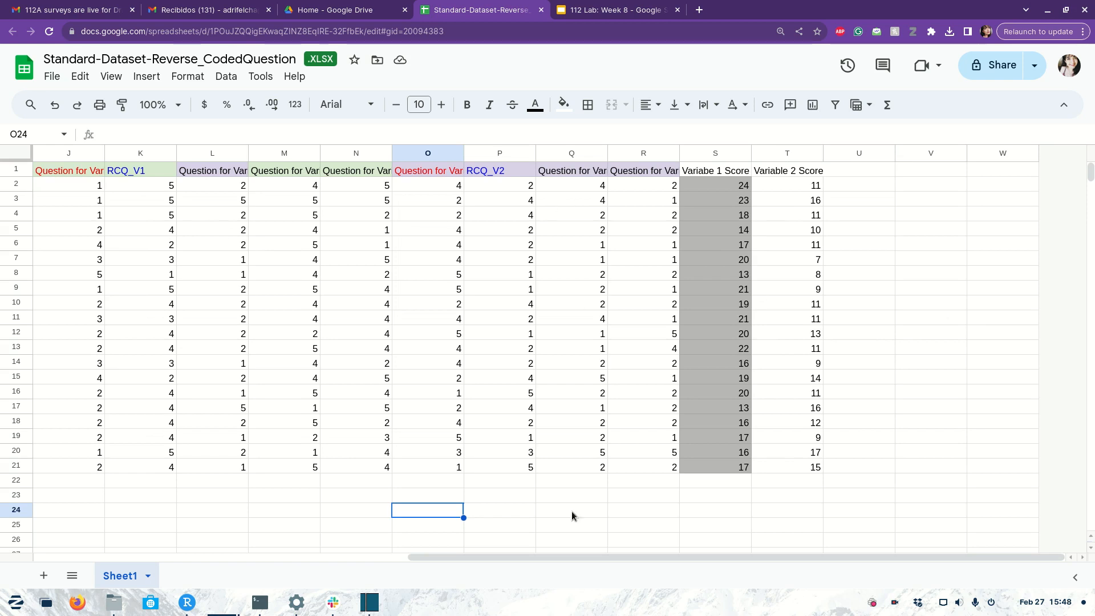
# - Review the individual participant rows and the demographic question columns B to F in the survey dataset
pyautogui.moveTo(557, 556); pyautogui.dragTo(214, 601)
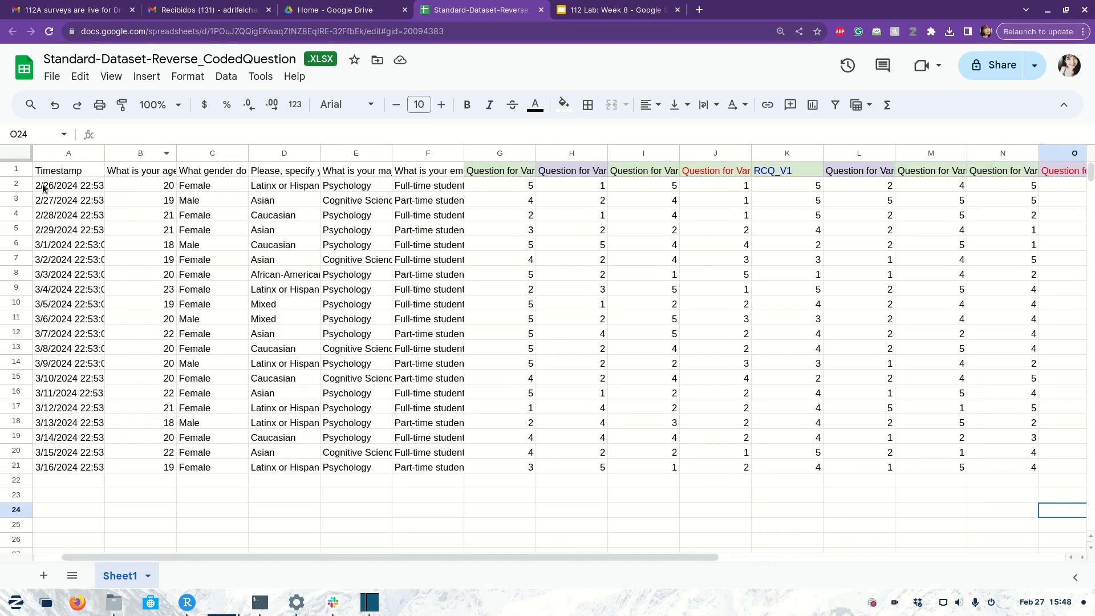
pyautogui.click(16, 185)
pyautogui.click(16, 199)
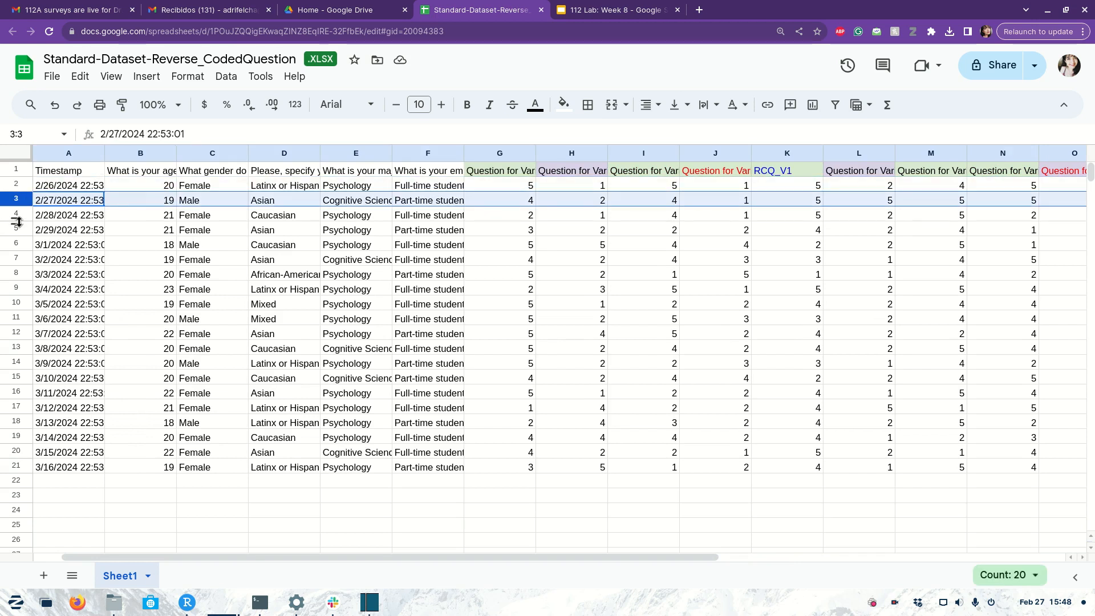
pyautogui.click(16, 215)
pyautogui.click(16, 231)
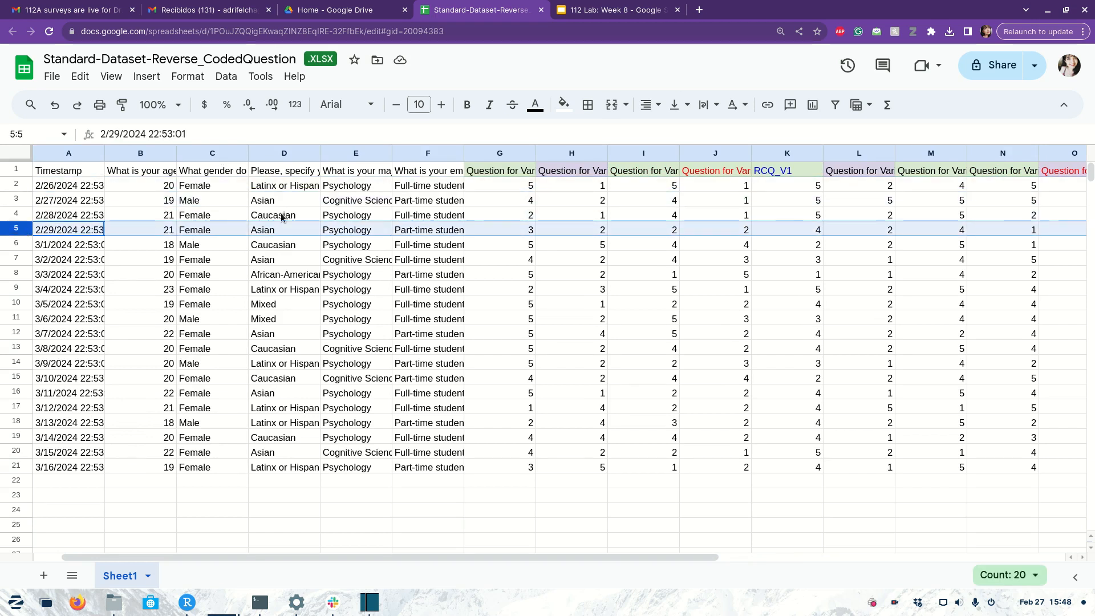
pyautogui.moveTo(427, 153); pyautogui.dragTo(146, 175)
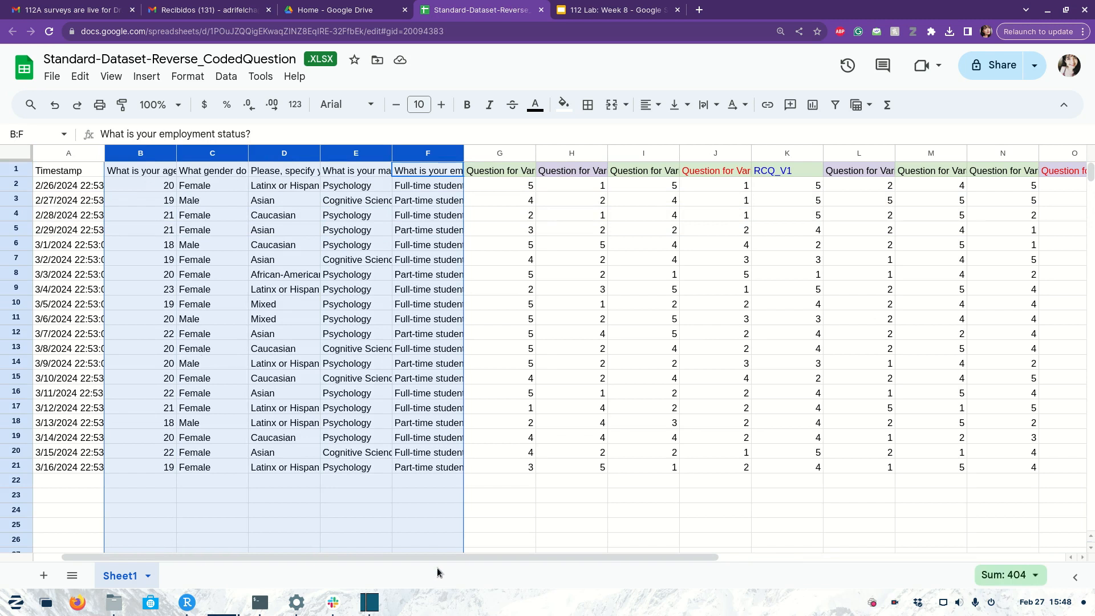
# - Examine the Variable 1 and Variable 2 question columns, the reverse-coded RCQ_V1 column, and the score columns
pyautogui.moveTo(439, 557); pyautogui.dragTo(689, 554)
pyautogui.click(97, 174)
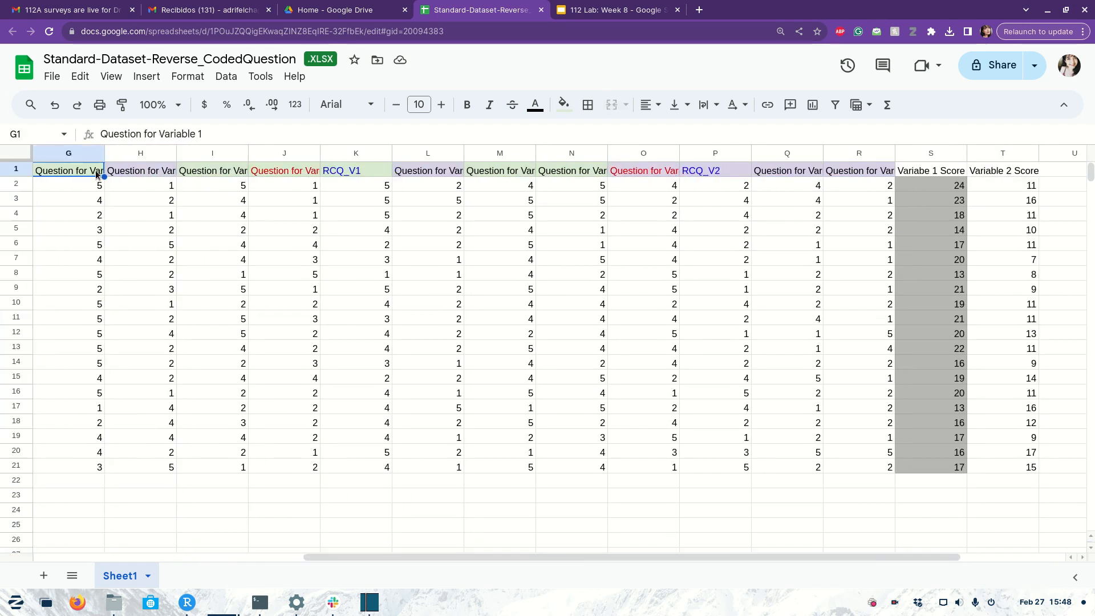
pyautogui.click(131, 175)
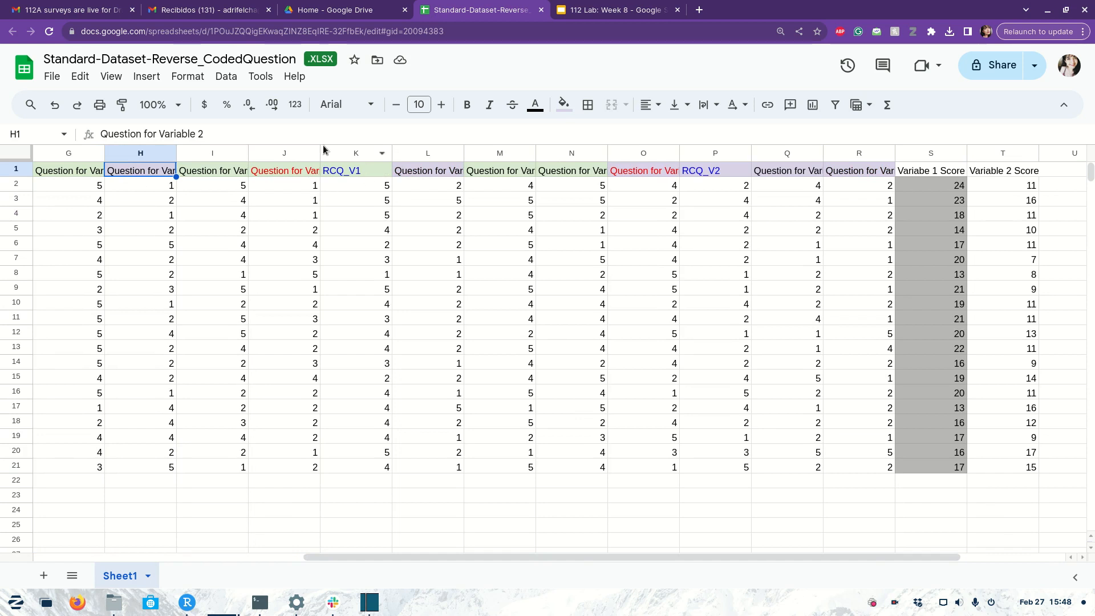
pyautogui.click(292, 153)
pyautogui.click(351, 153)
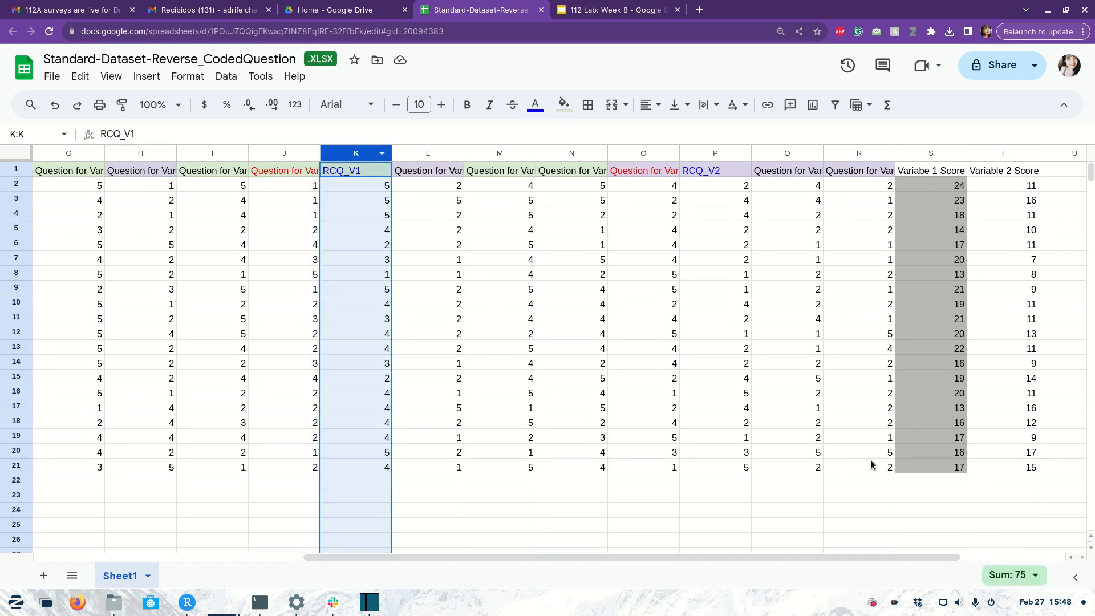
pyautogui.moveTo(838, 555); pyautogui.dragTo(875, 555)
pyautogui.click(925, 153)
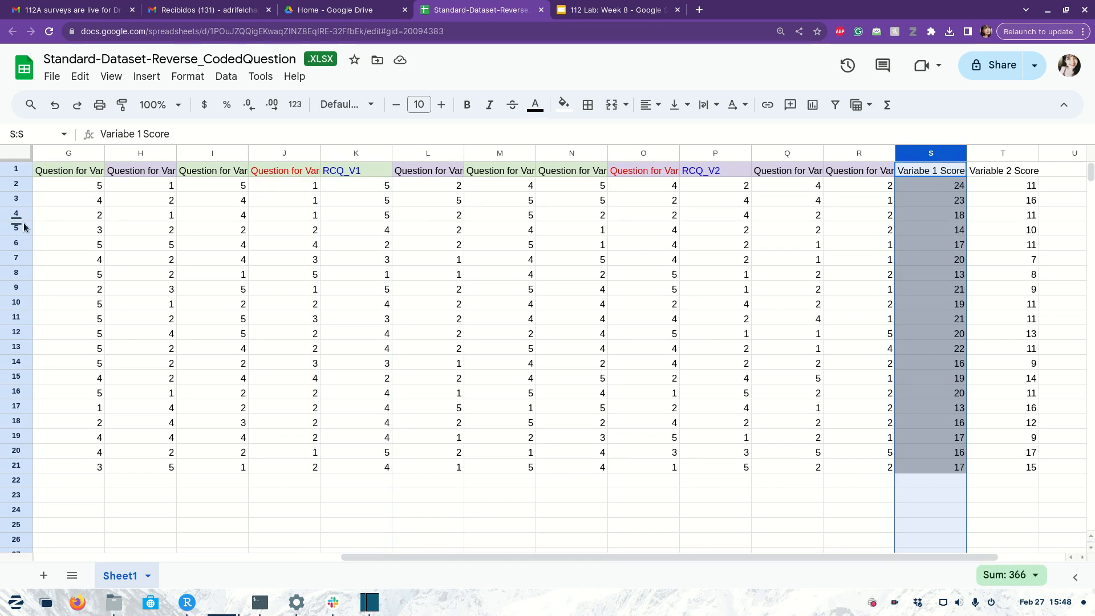
pyautogui.click(16, 184)
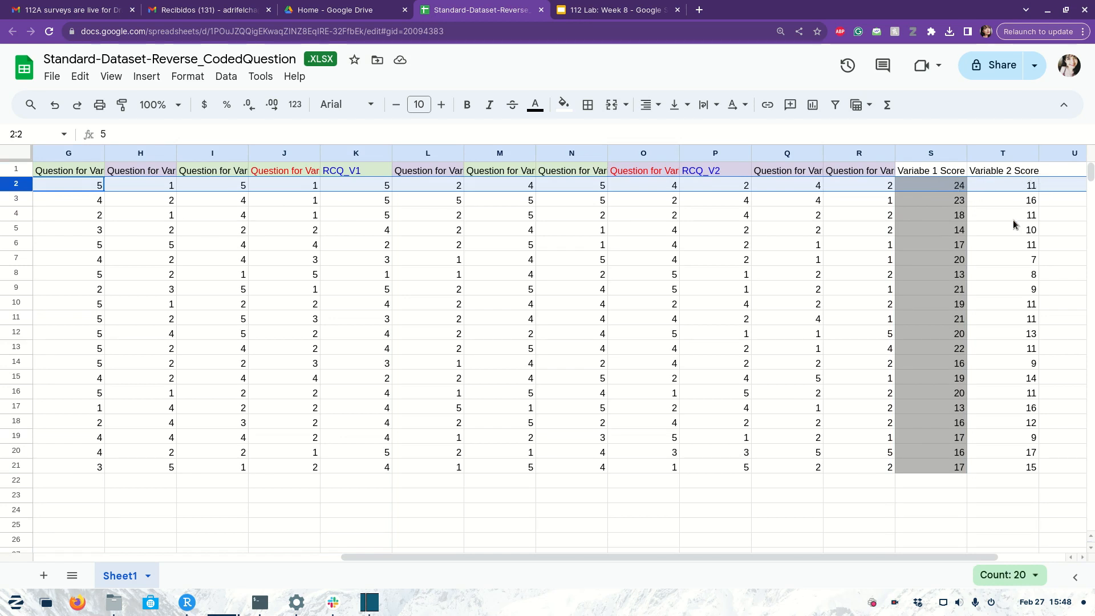
pyautogui.click(382, 498)
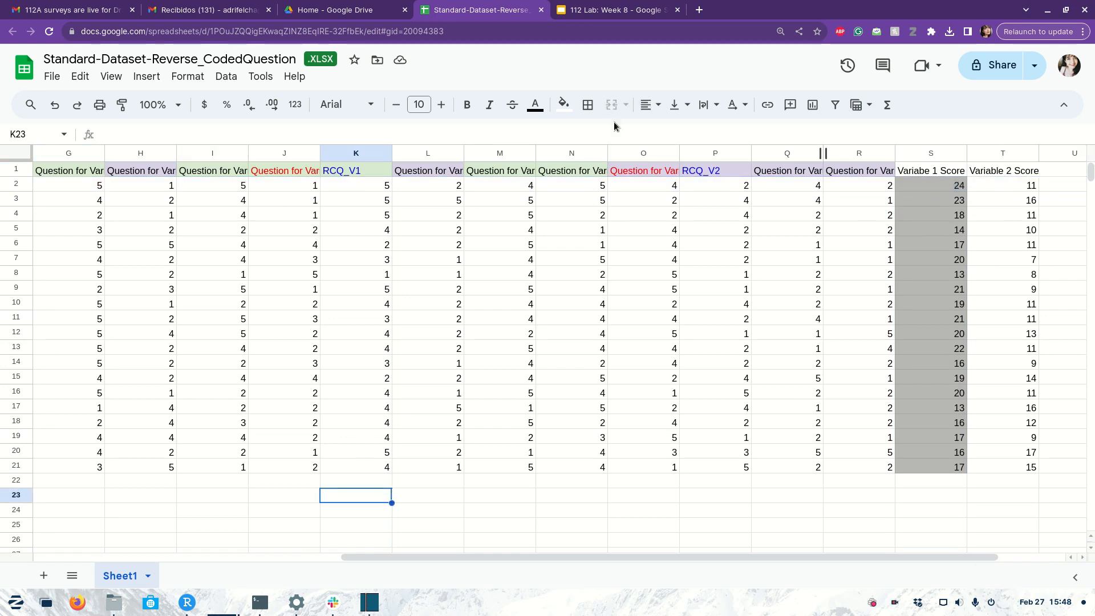
# - Download the sheet as a CSV in Downloads, shortening its name to Standard-Dataset-Reverse_CodedQuestion followed by an underscore and the person's first name
pyautogui.click(52, 76)
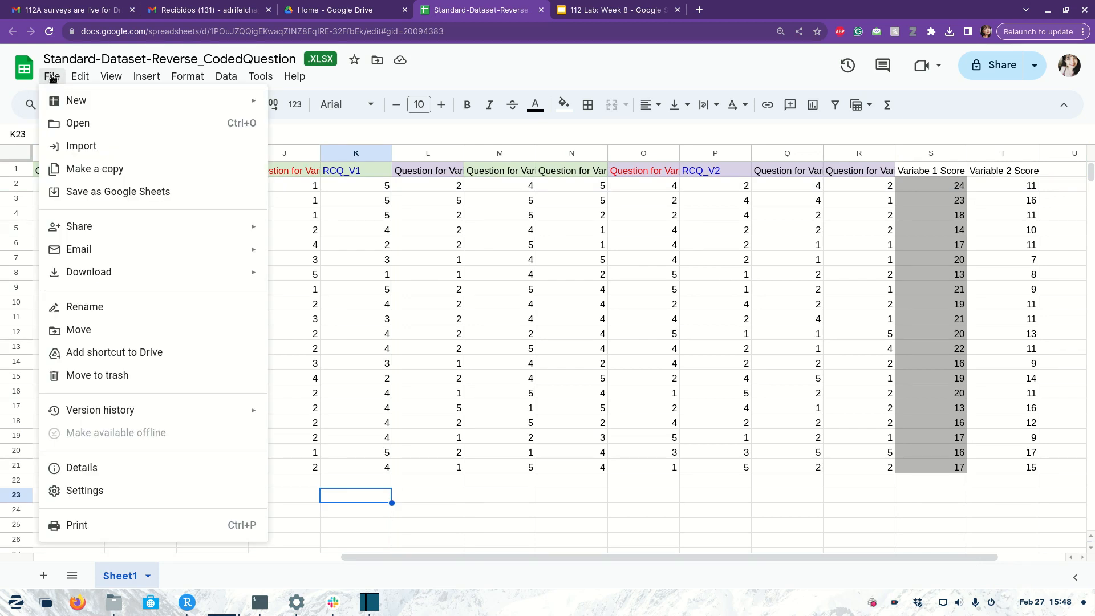
pyautogui.moveTo(149, 274)
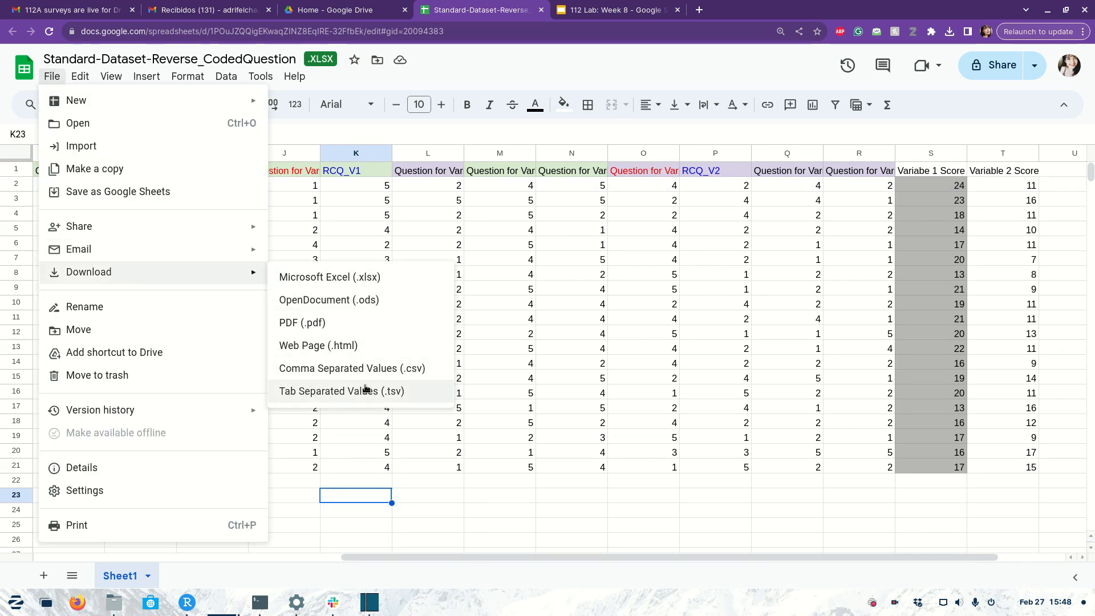
pyautogui.click(429, 371)
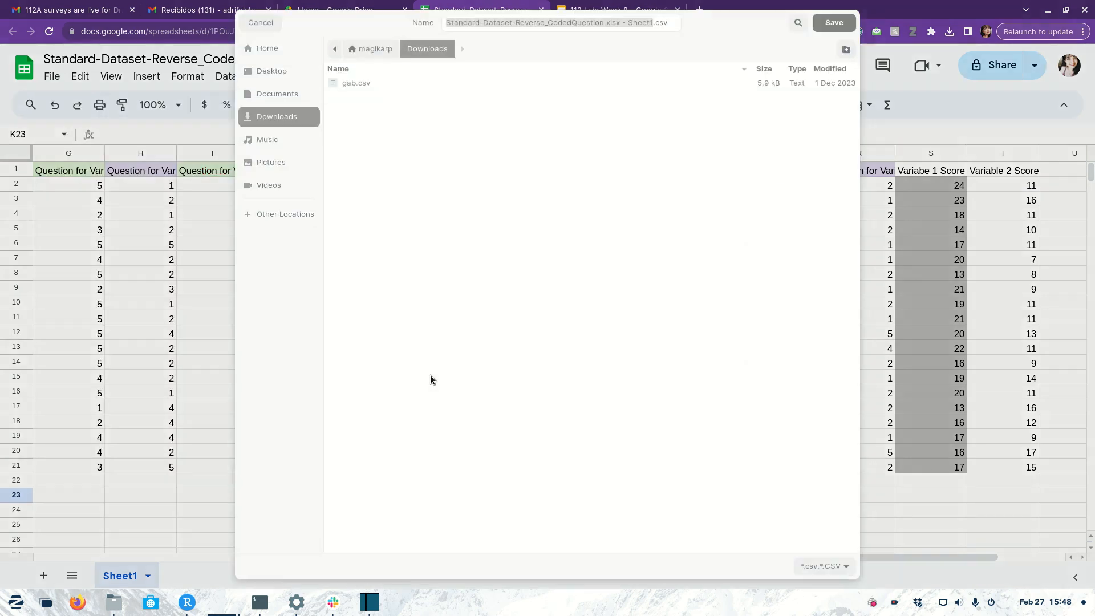
pyautogui.click(649, 23)
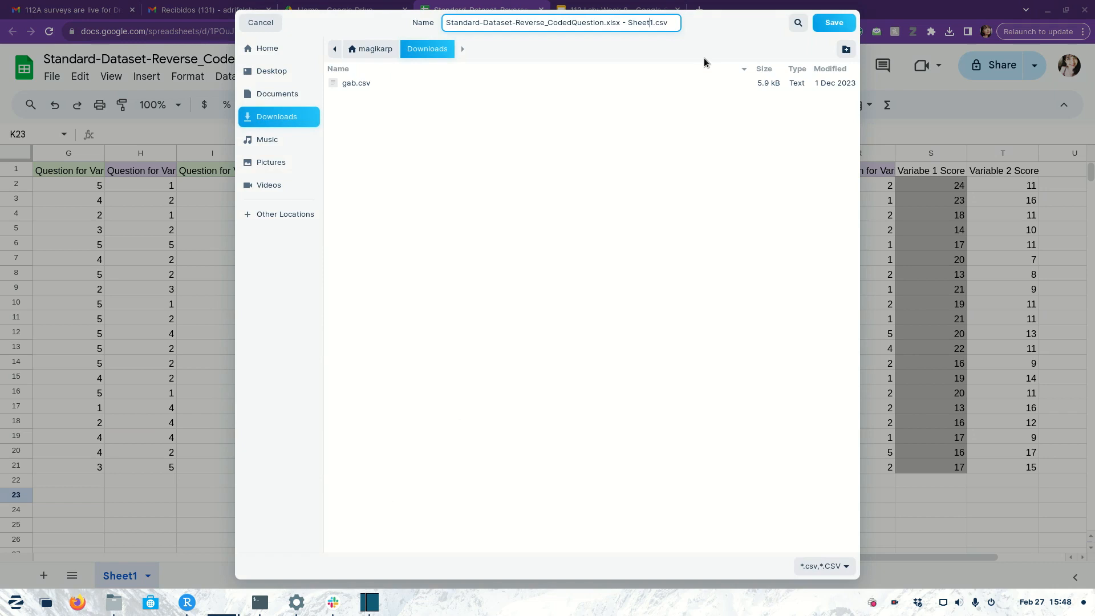
pyautogui.press('BackSpace')
pyautogui.press('BackSpace')
pyautogui.press('BackSpace')
pyautogui.press('BackSpace')
pyautogui.press('BackSpace')
pyautogui.press('BackSpace')
pyautogui.press('BackSpace')
pyautogui.press('BackSpace')
pyautogui.press('BackSpace')
pyautogui.press('BackSpace')
pyautogui.press('BackSpace')
pyautogui.press('BackSpace')
pyautogui.press('BackSpace')
pyautogui.press('BackSpace')
pyautogui.press('Left')
pyautogui.write('_Adriana')
pyautogui.press('Return')
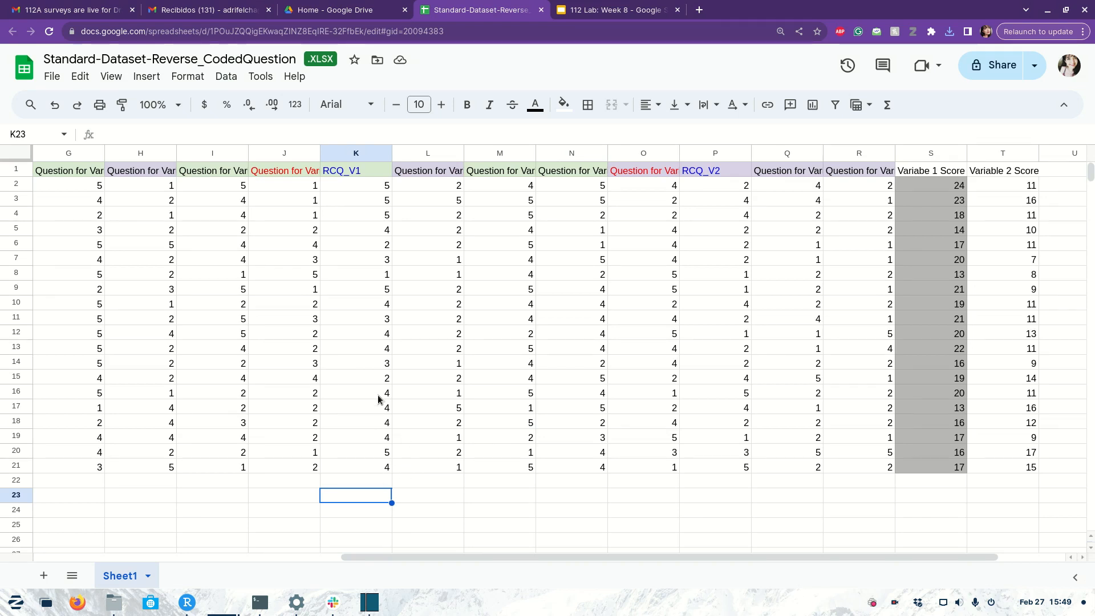
# - Launch the JASP statistics program
pyautogui.click(20, 608)
pyautogui.write('jasp')
pyautogui.press('Return')
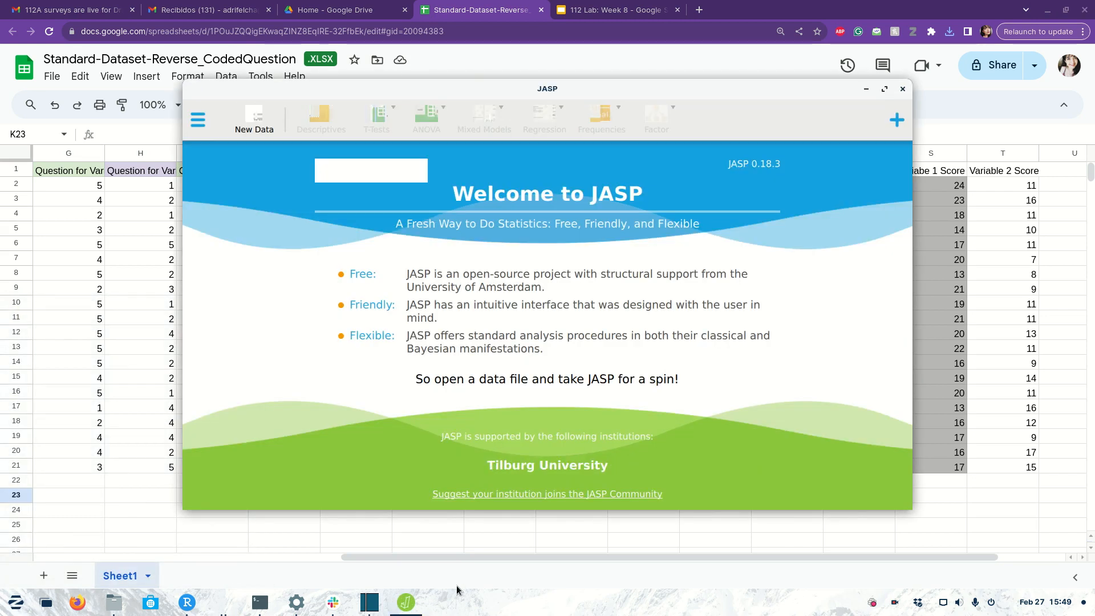
# - Open the downloaded Standard-Dataset-Reverse_CodedQuestion CSV from the computer's Downloads folder and maximize the JASP window
pyautogui.click(203, 124)
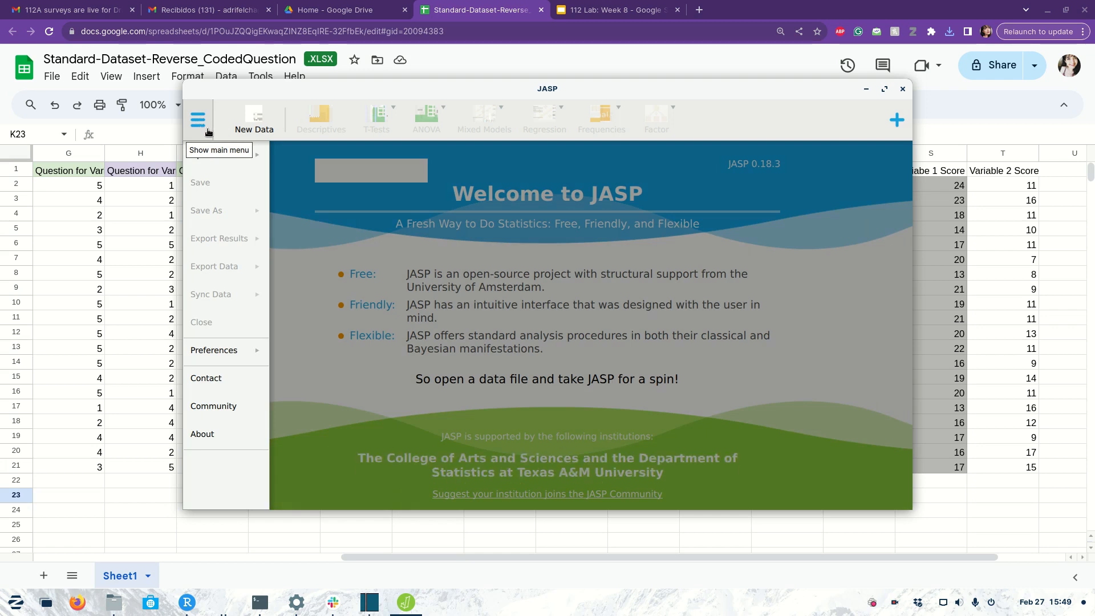
pyautogui.click(210, 156)
pyautogui.click(311, 191)
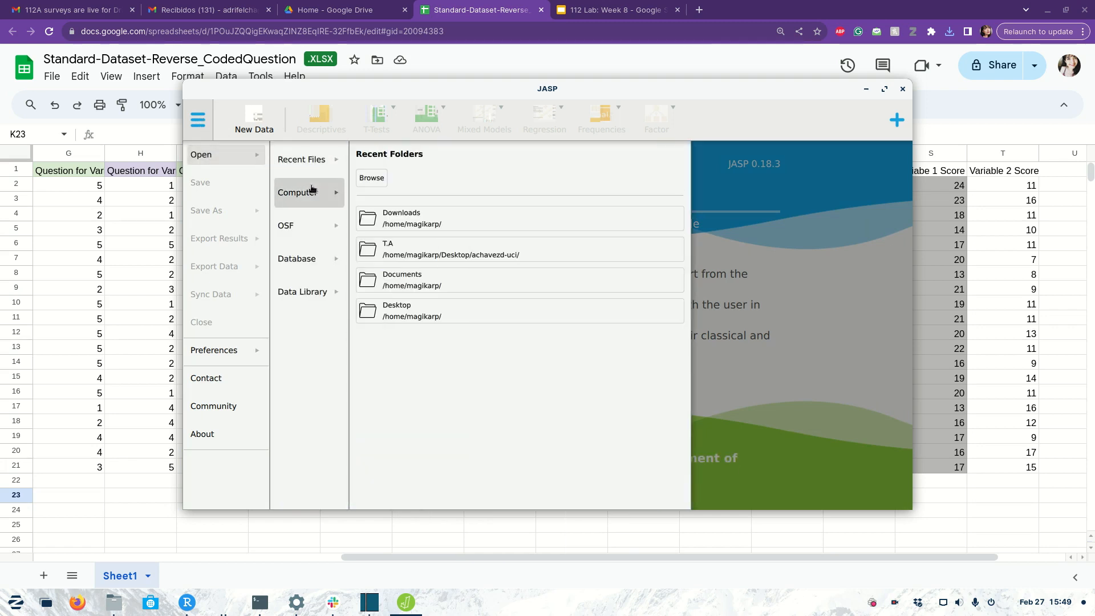
pyautogui.click(373, 178)
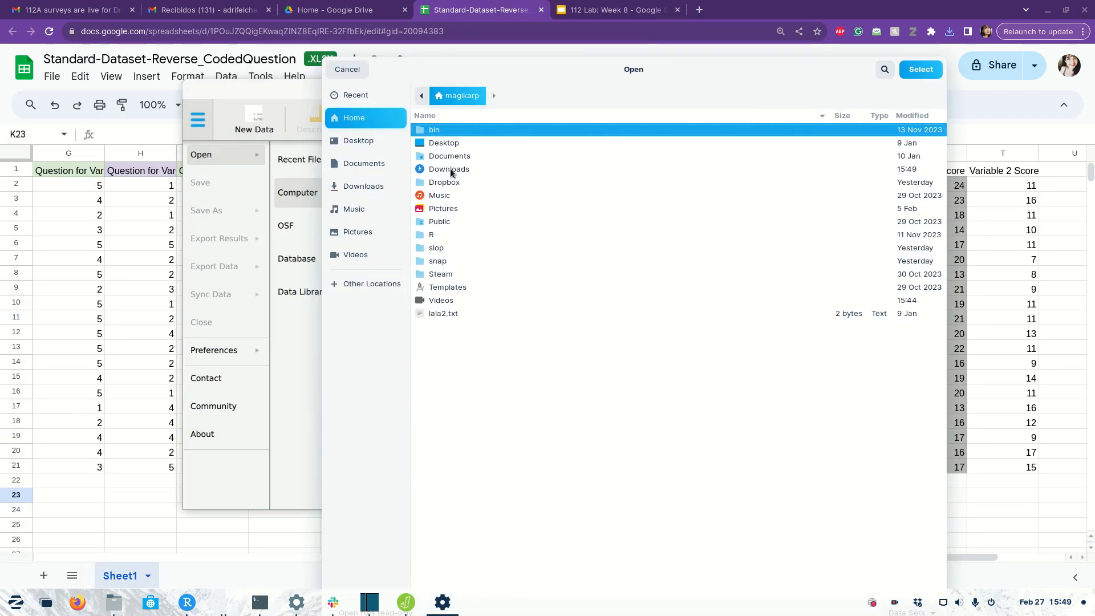
pyautogui.doubleClick(449, 169)
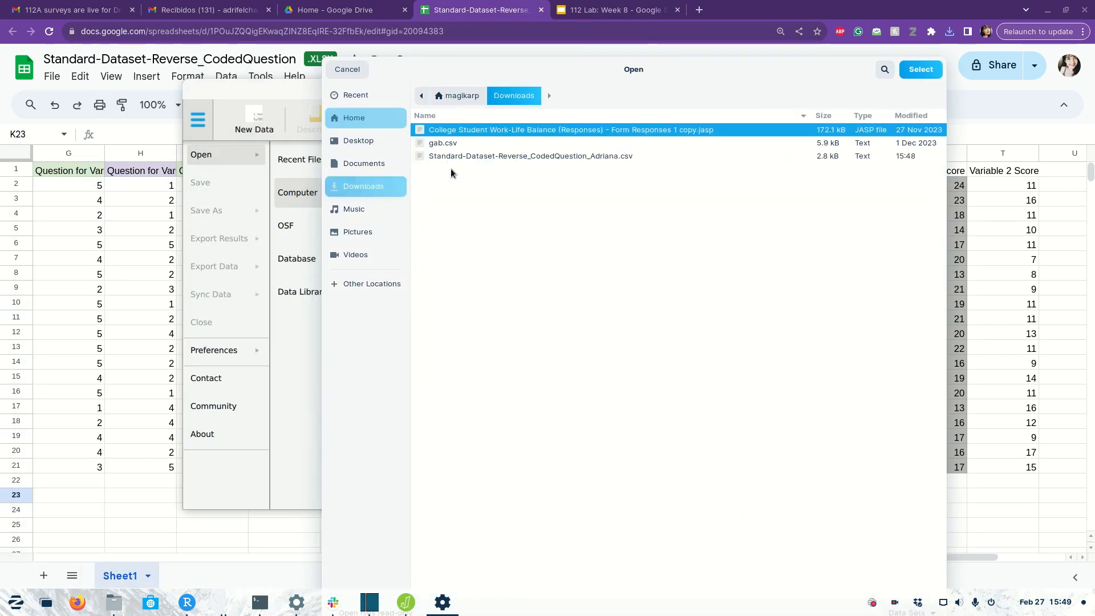
pyautogui.click(614, 161)
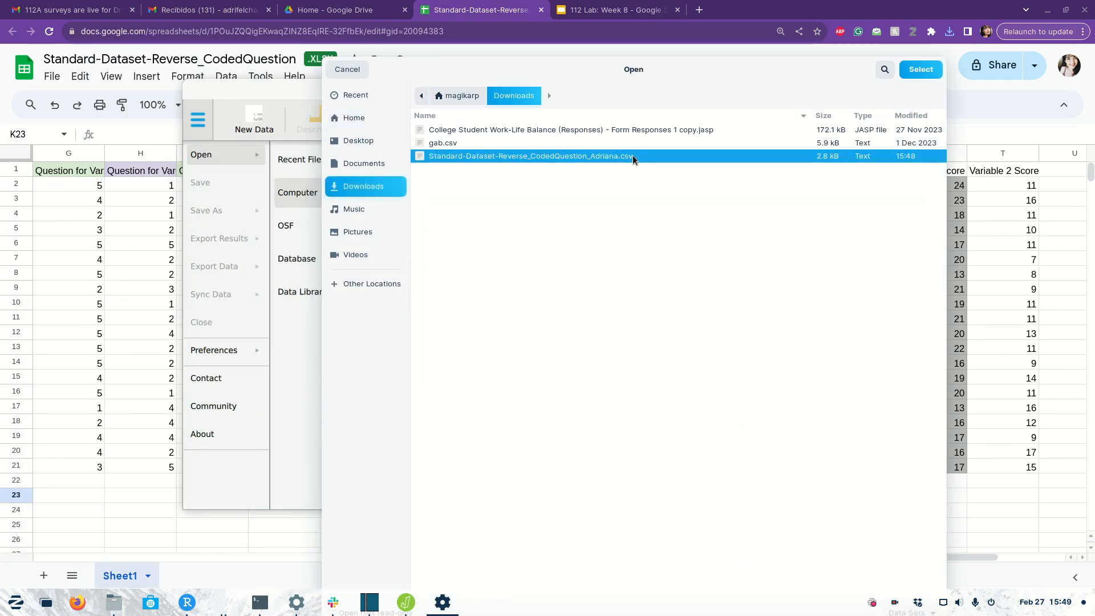
pyautogui.doubleClick(614, 156)
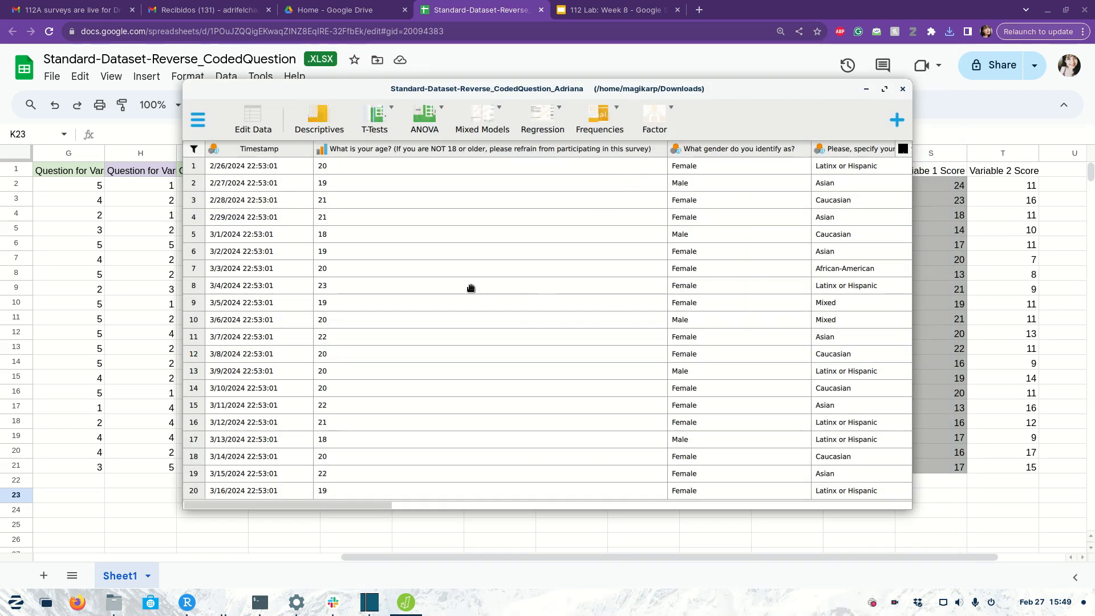
pyautogui.click(884, 90)
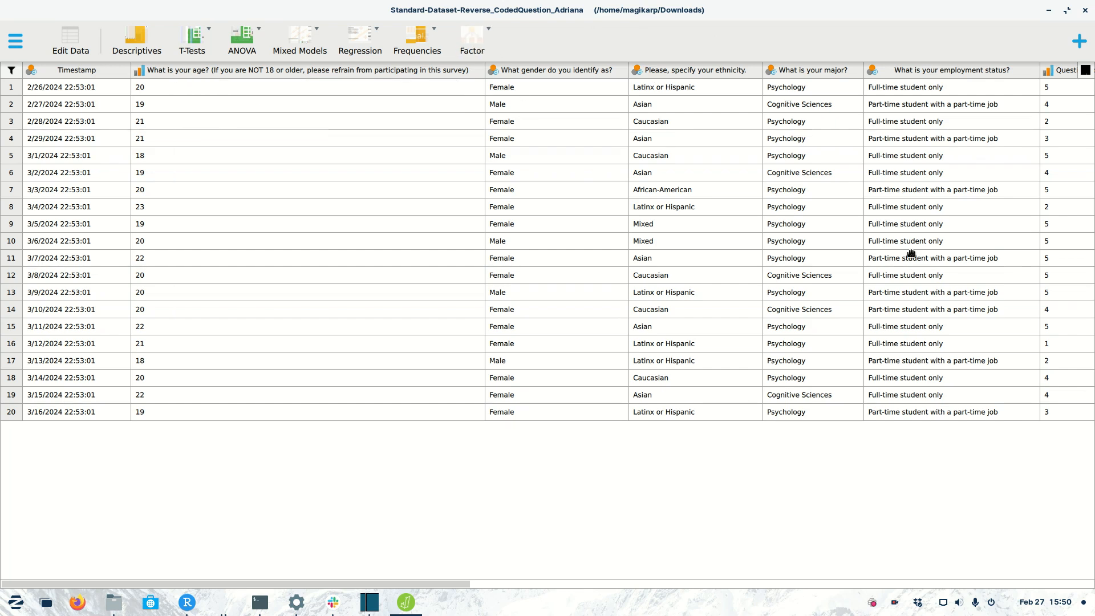
# - Rename the "What is your age?" column as Age in its variable settings
pyautogui.doubleClick(202, 72)
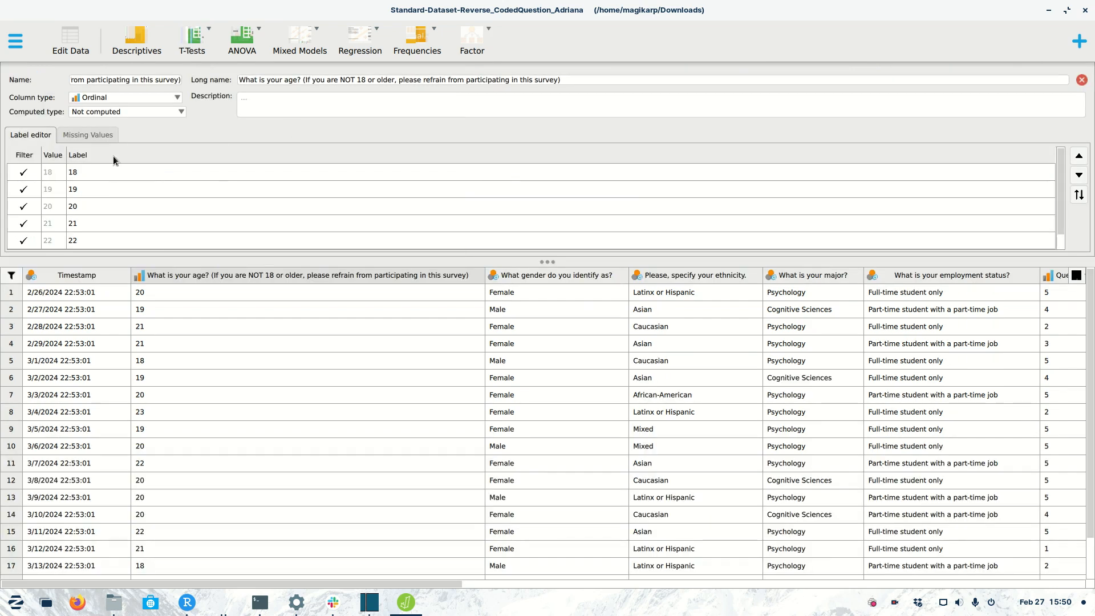
pyautogui.tripleClick(242, 77)
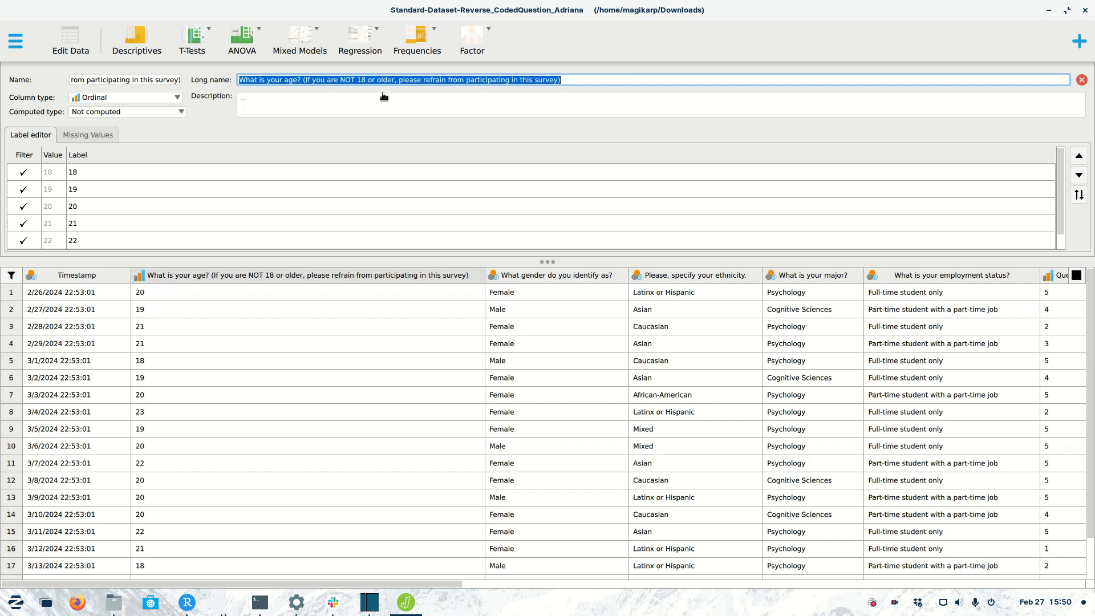
pyautogui.click(166, 79)
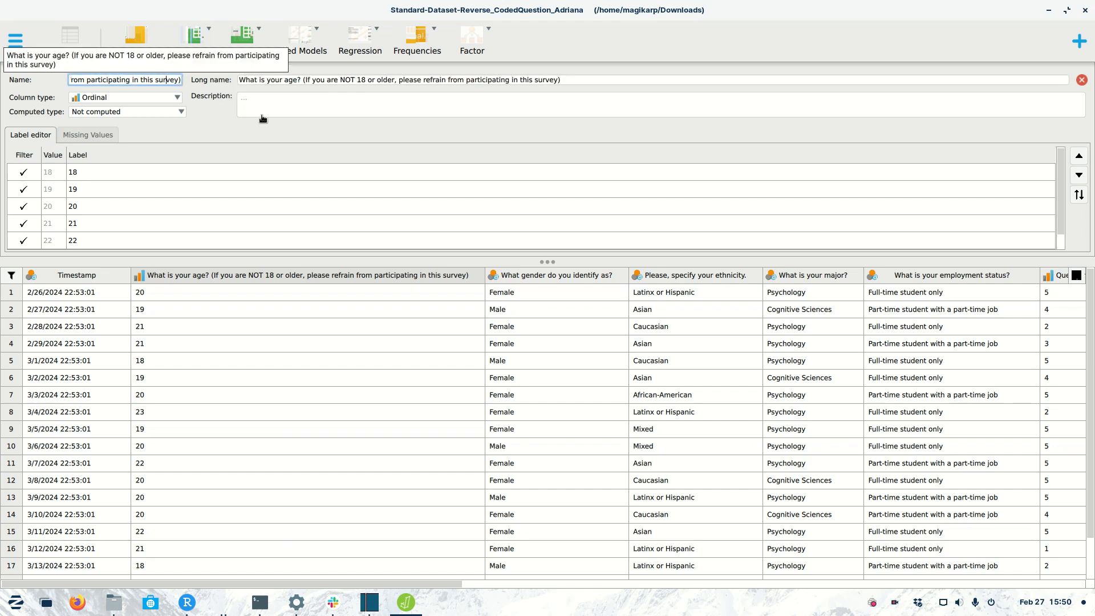
pyautogui.hotkey('ctrl', 'a')
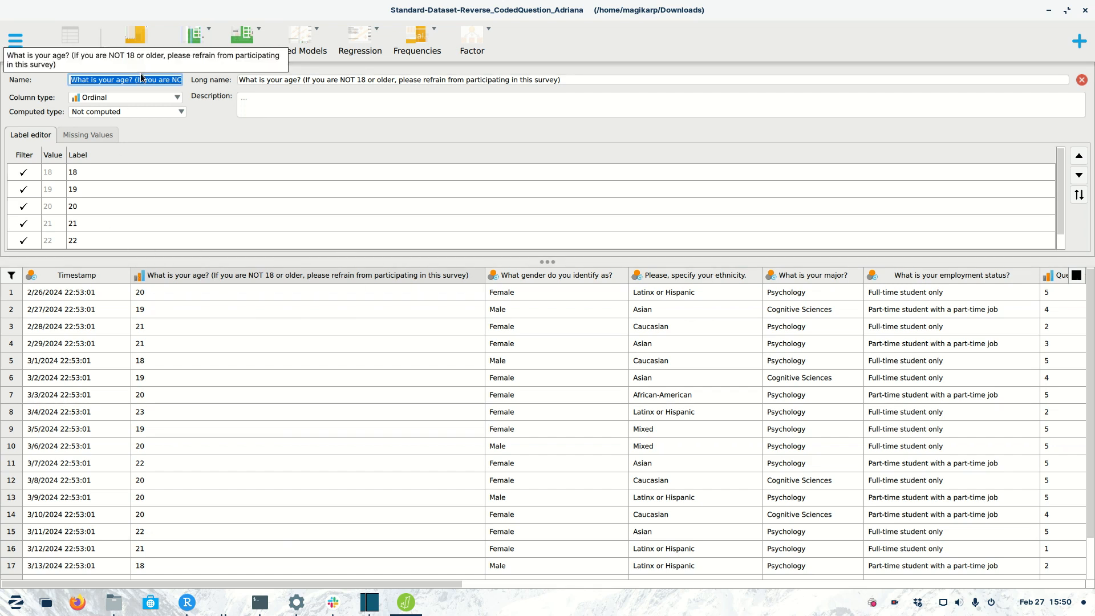
pyautogui.write('Ah')
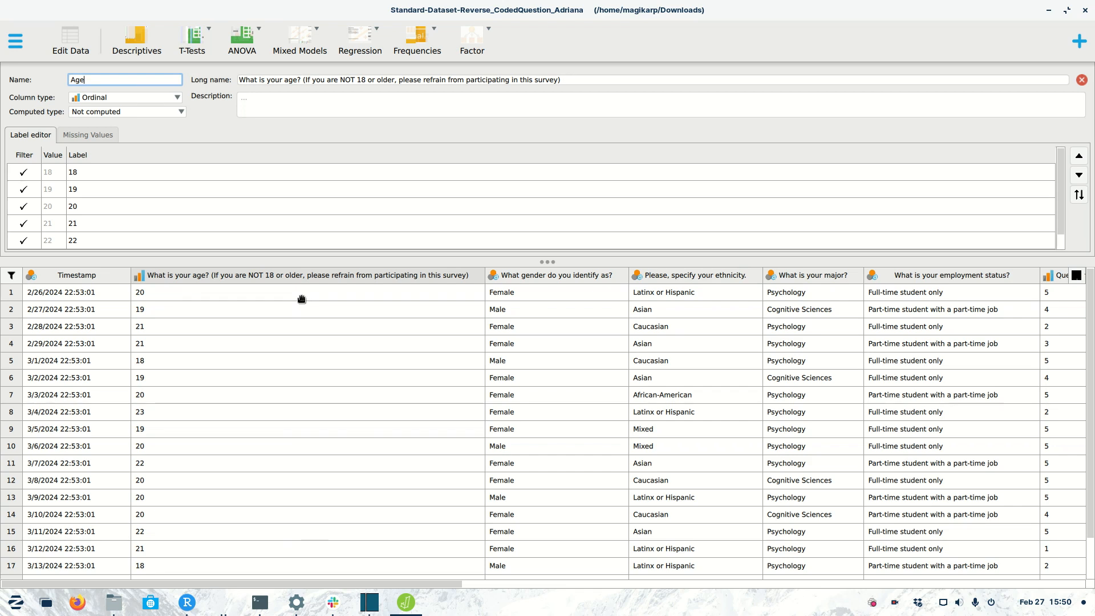
# - Set the Age variable's column type to Scale
pyautogui.click(178, 98)
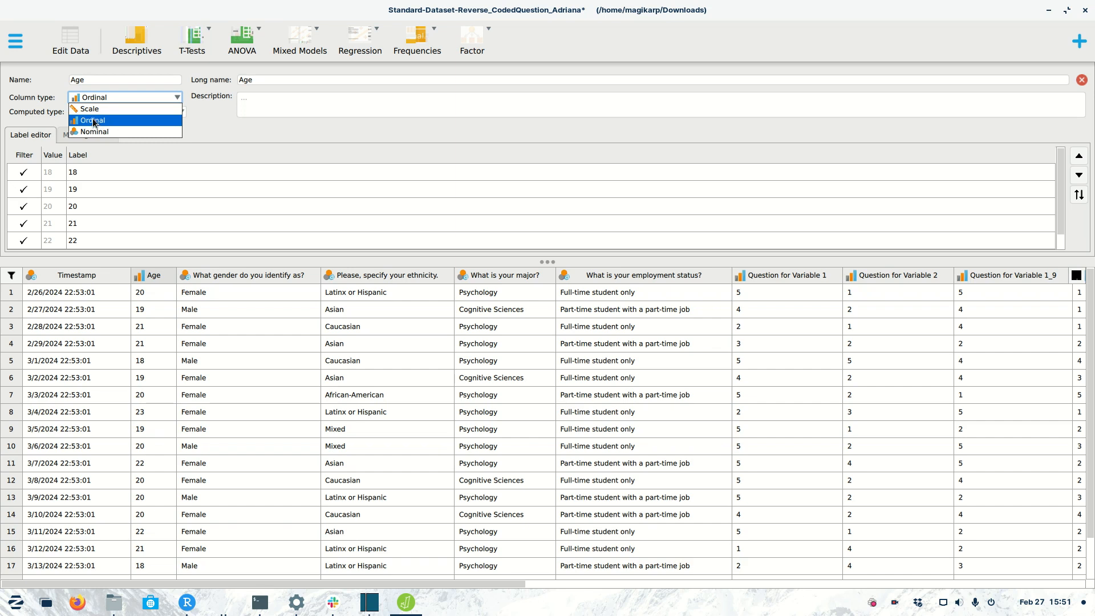
pyautogui.click(122, 108)
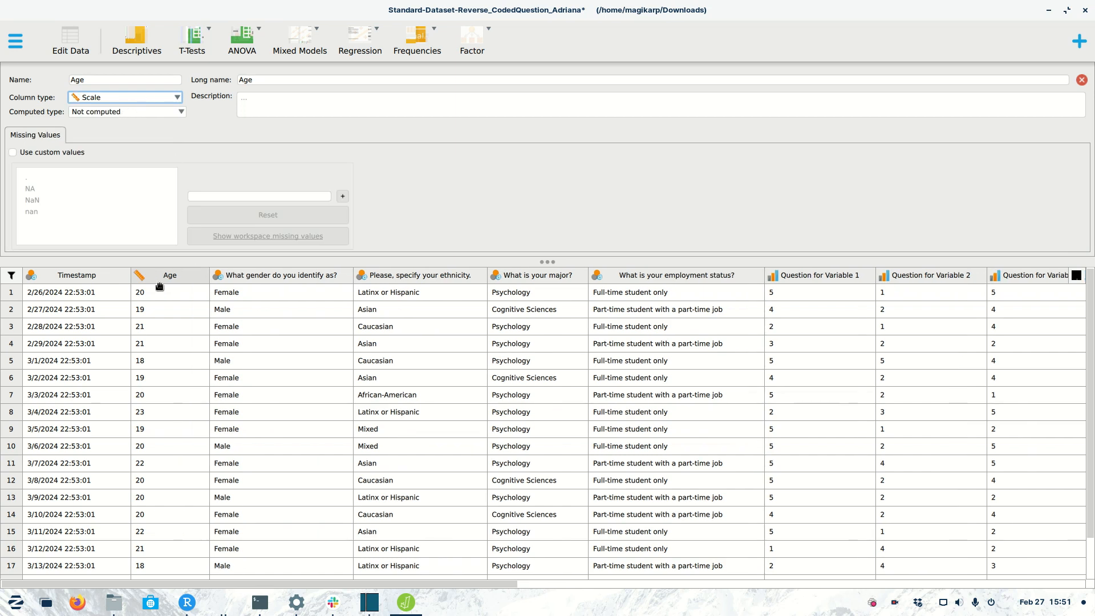
pyautogui.click(143, 100)
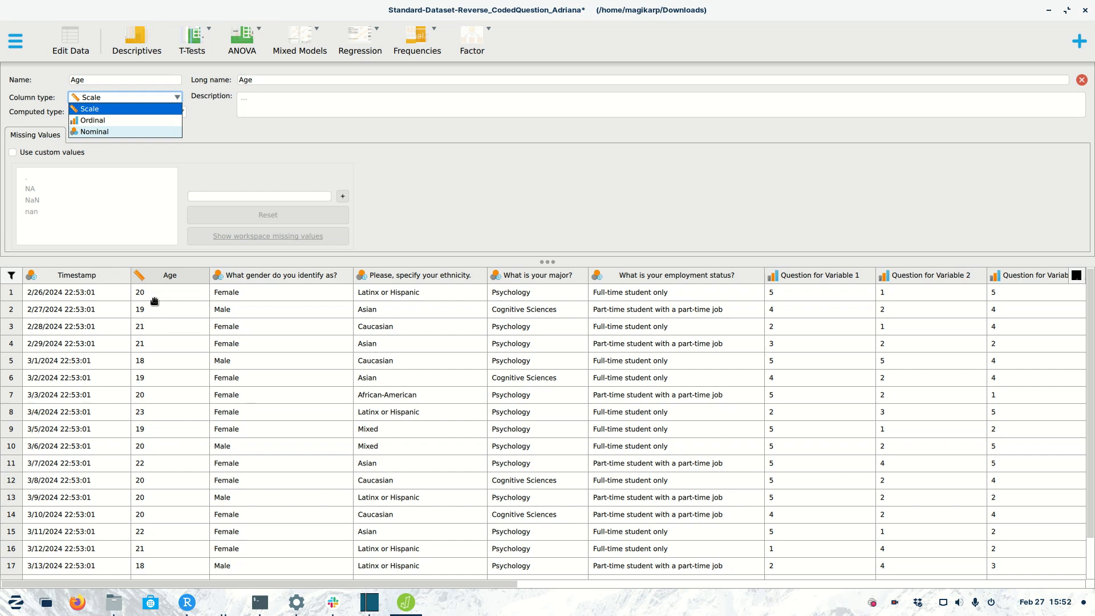
pyautogui.click(118, 111)
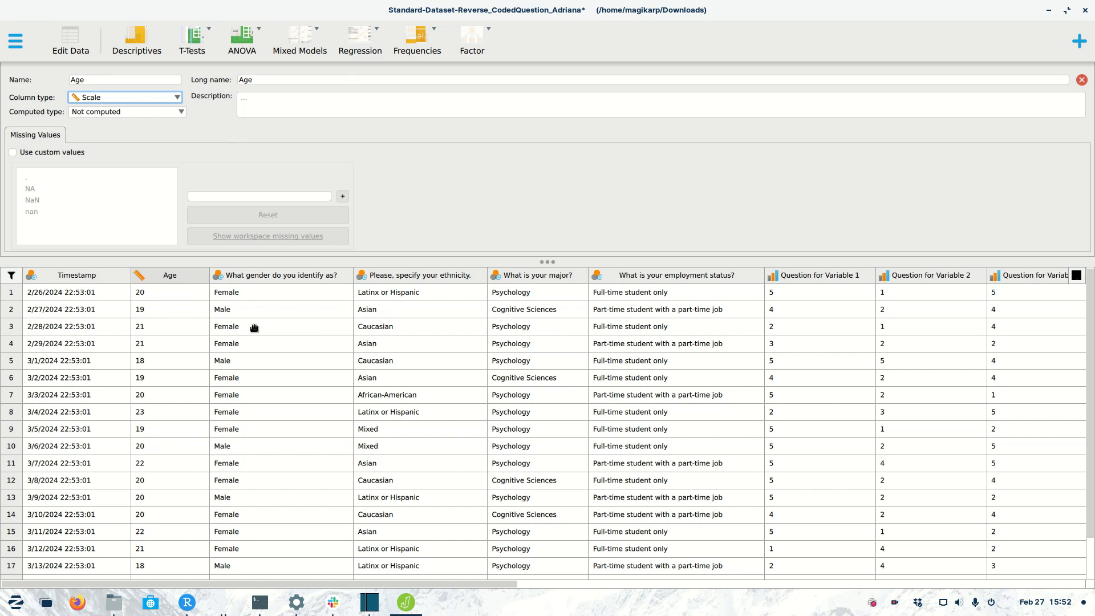
# - Rename the "What gender do you identify as?" column as Gender and set its column type to Nominal
pyautogui.click(256, 276)
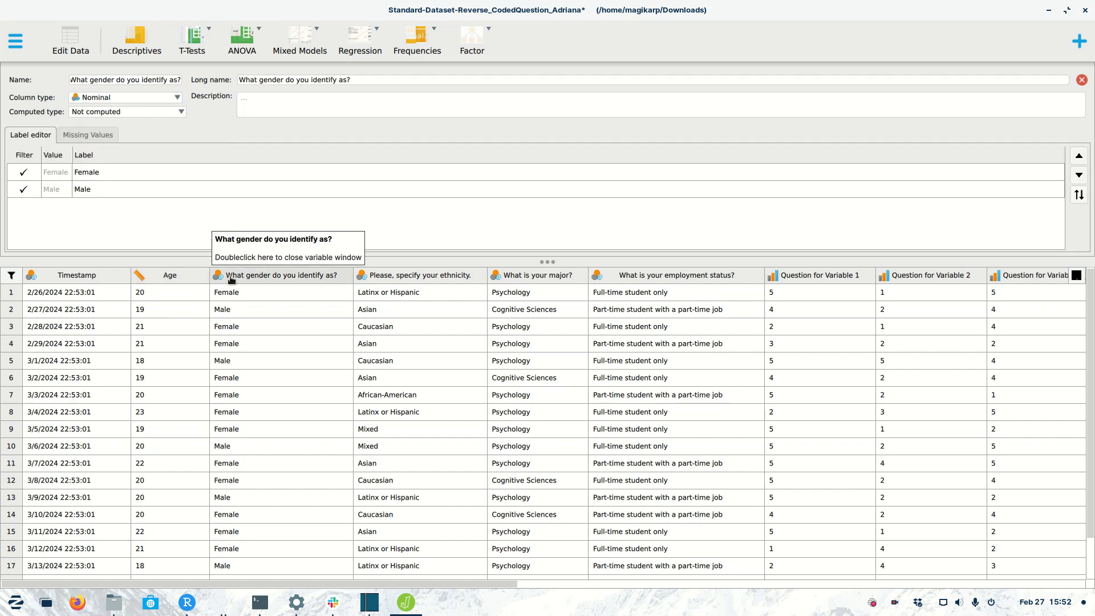
pyautogui.click(280, 280)
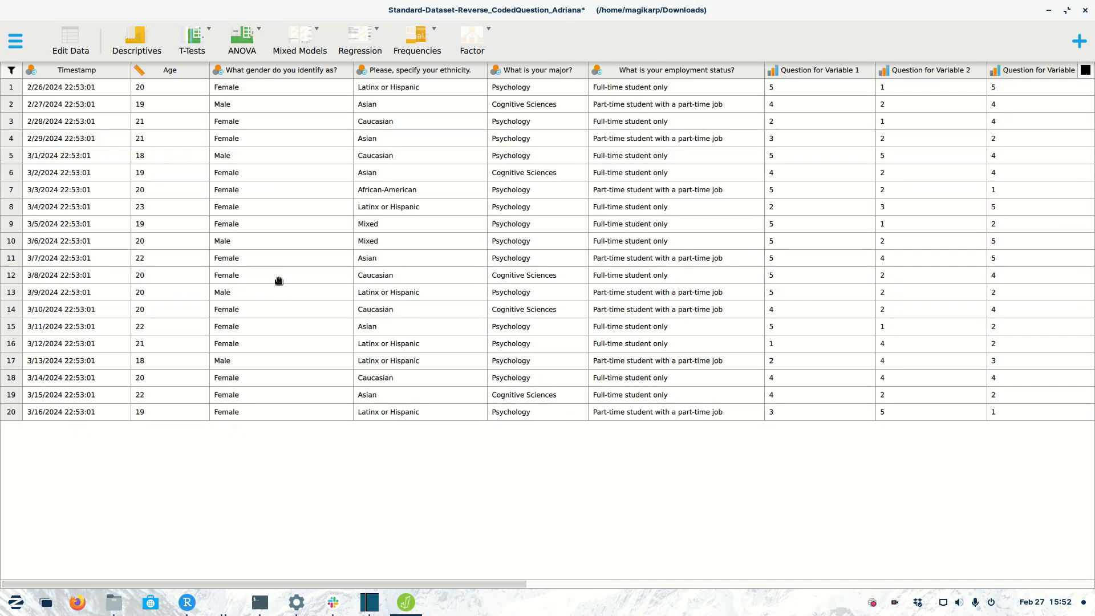
pyautogui.doubleClick(268, 73)
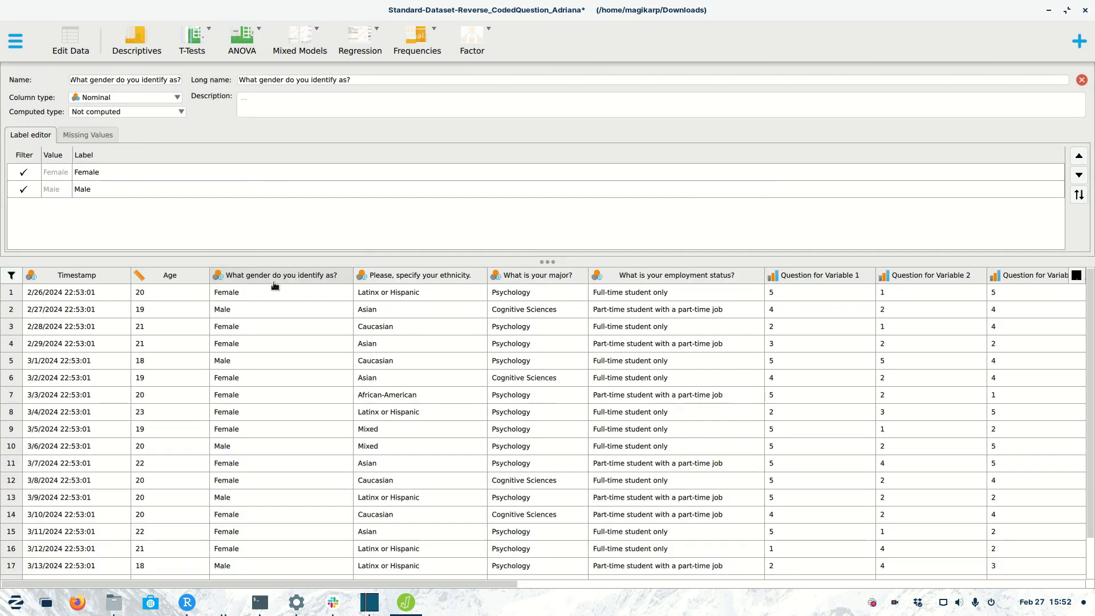
pyautogui.tripleClick(238, 80)
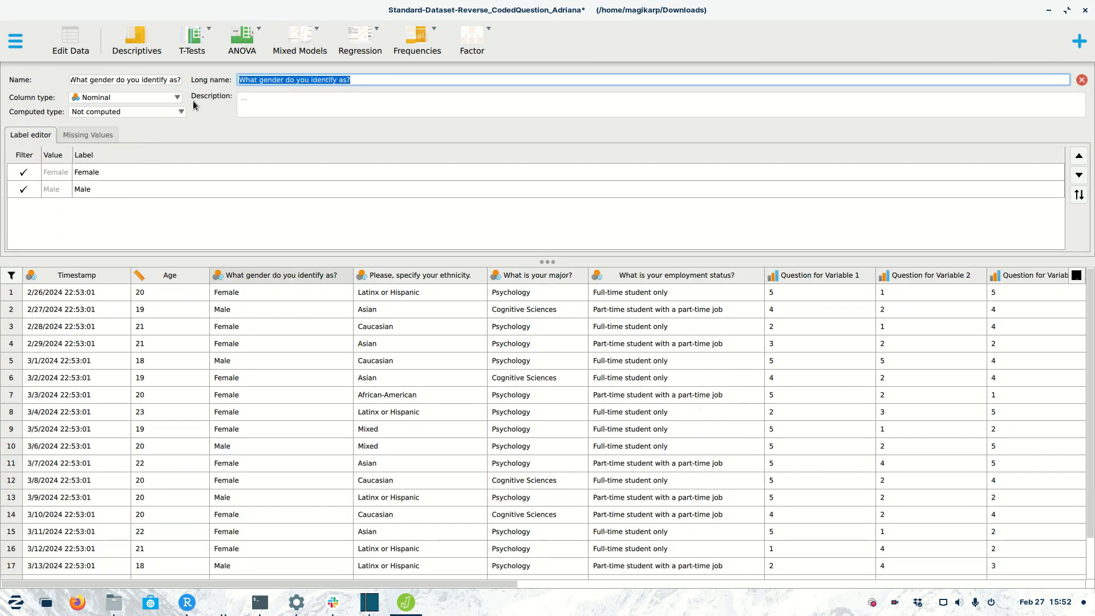
pyautogui.click(158, 80)
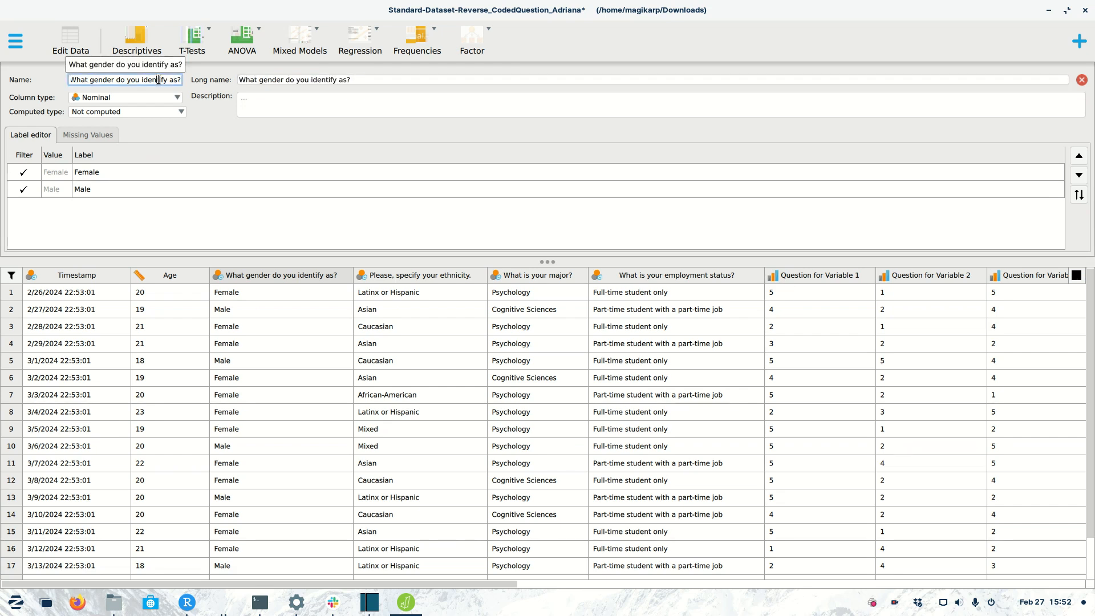
pyautogui.tripleClick(158, 79)
pyautogui.write('G')
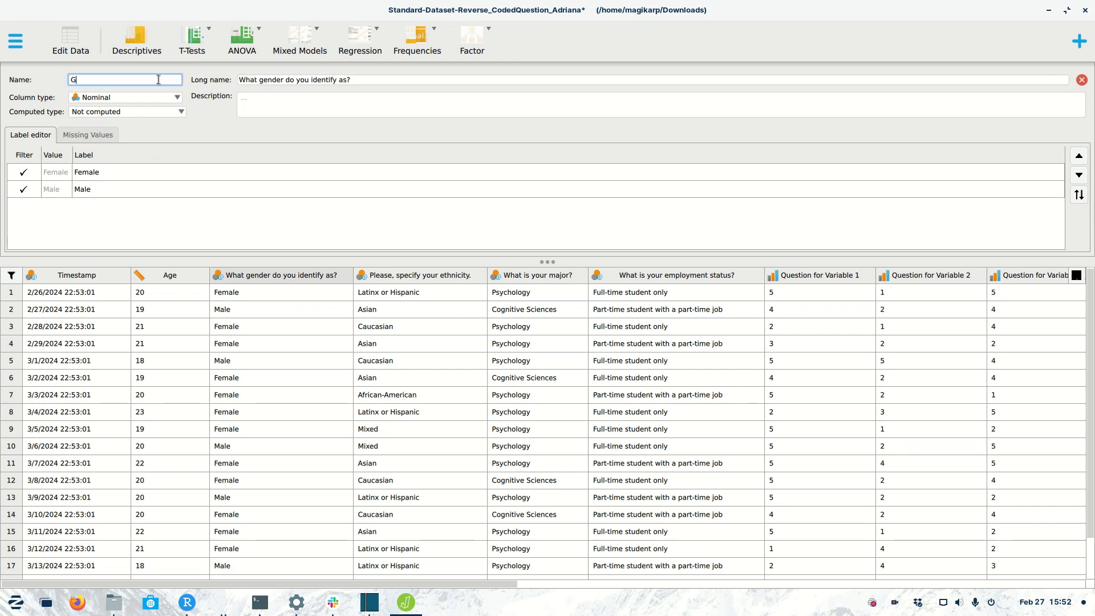
pyautogui.write('ender')
pyautogui.click(160, 98)
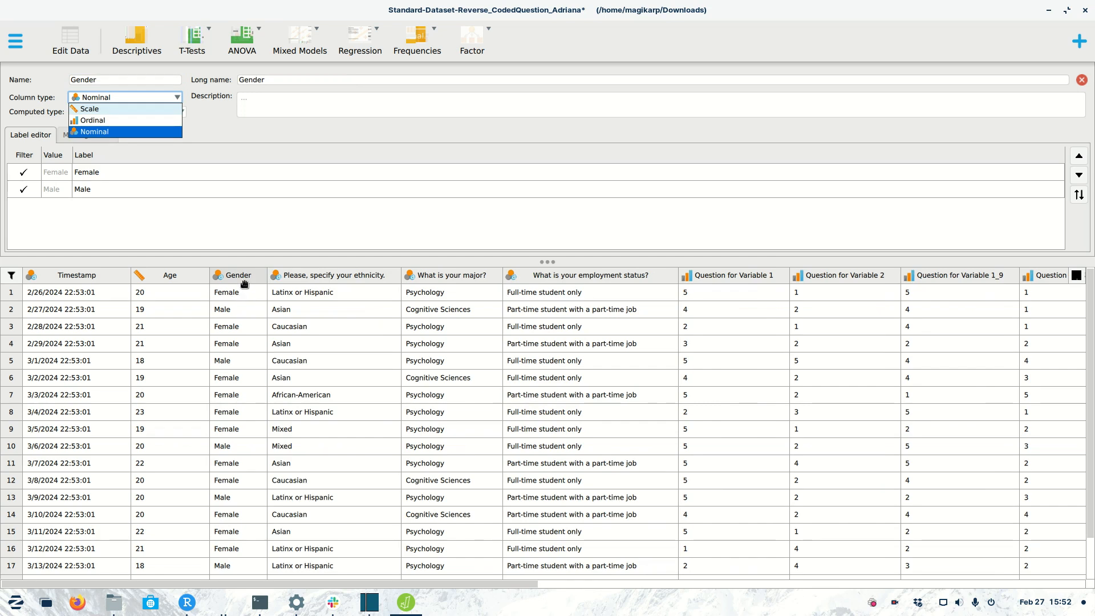
pyautogui.click(117, 131)
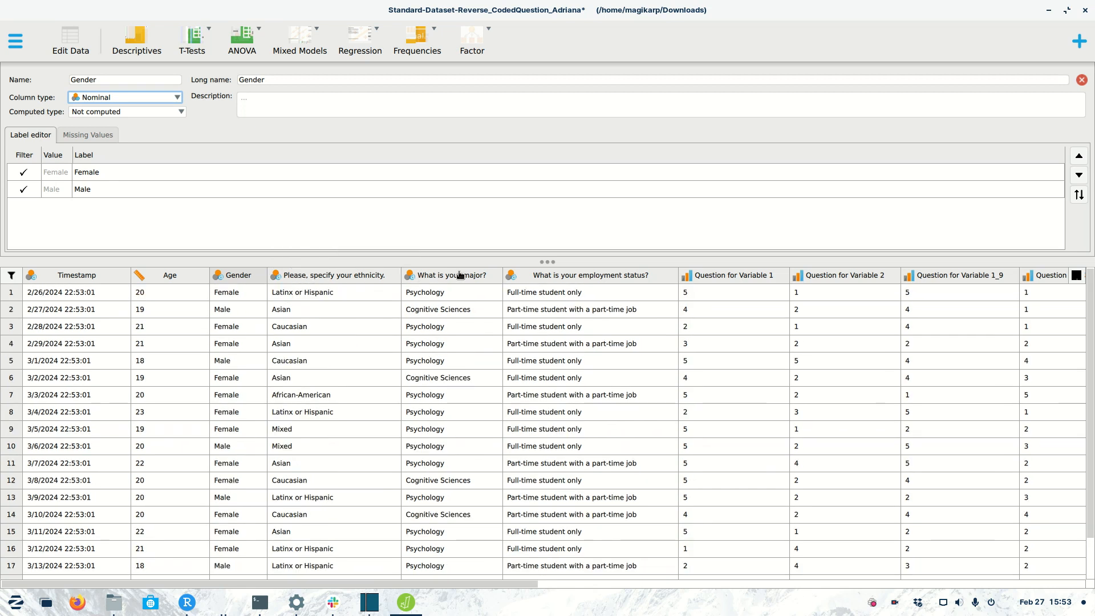
# - Open the ethnicity column's variable settings and look across the demographic and question columns of the data table
pyautogui.click(337, 293)
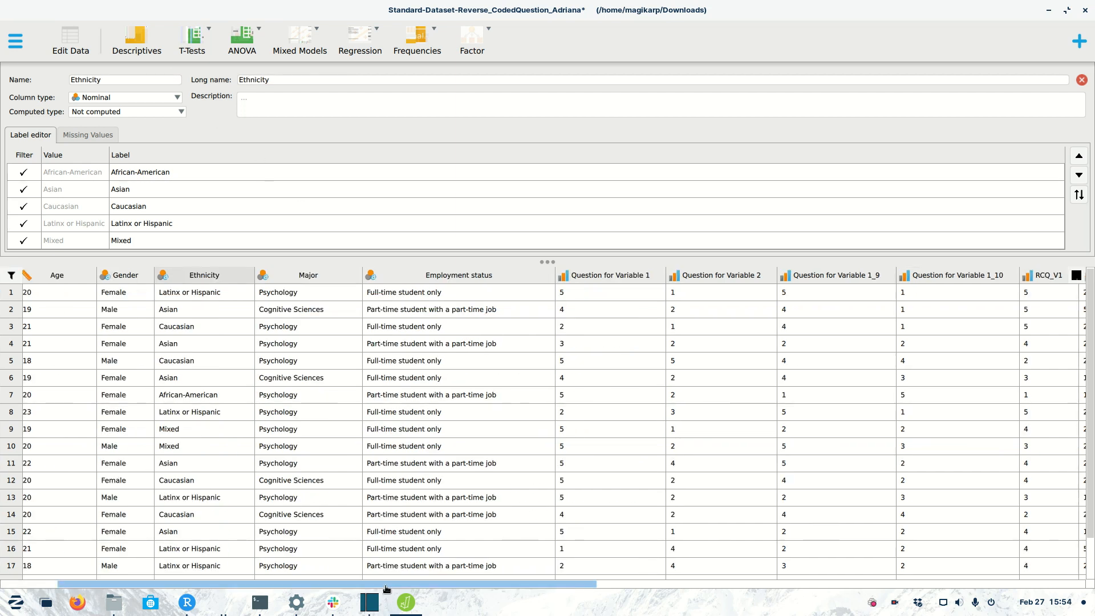
pyautogui.moveTo(386, 587); pyautogui.dragTo(353, 586)
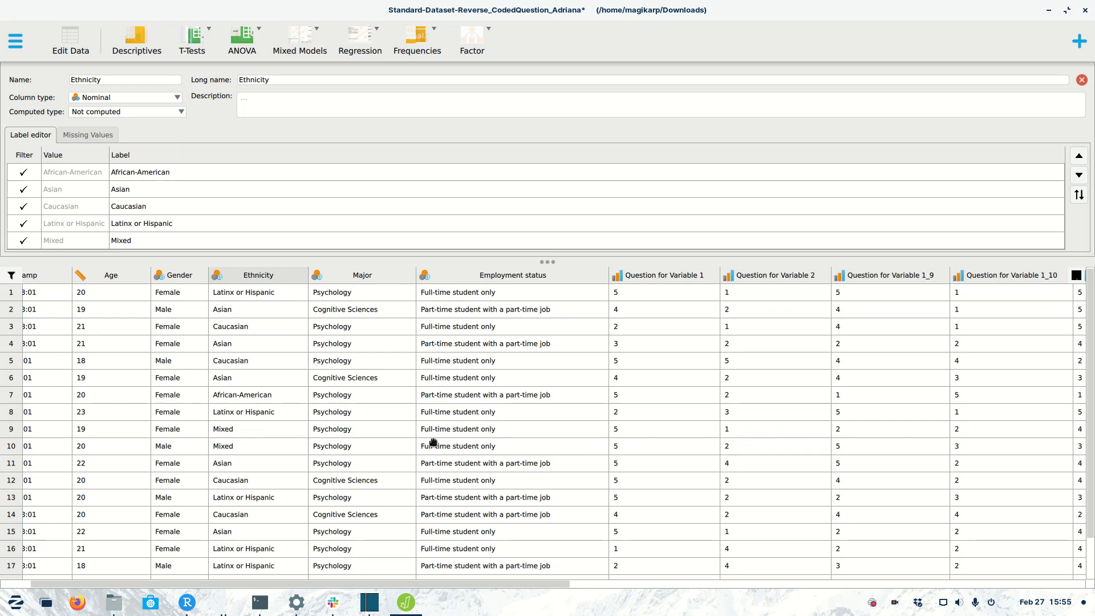
pyautogui.moveTo(487, 584); pyautogui.dragTo(757, 615)
pyautogui.moveTo(478, 588); pyautogui.dragTo(511, 615)
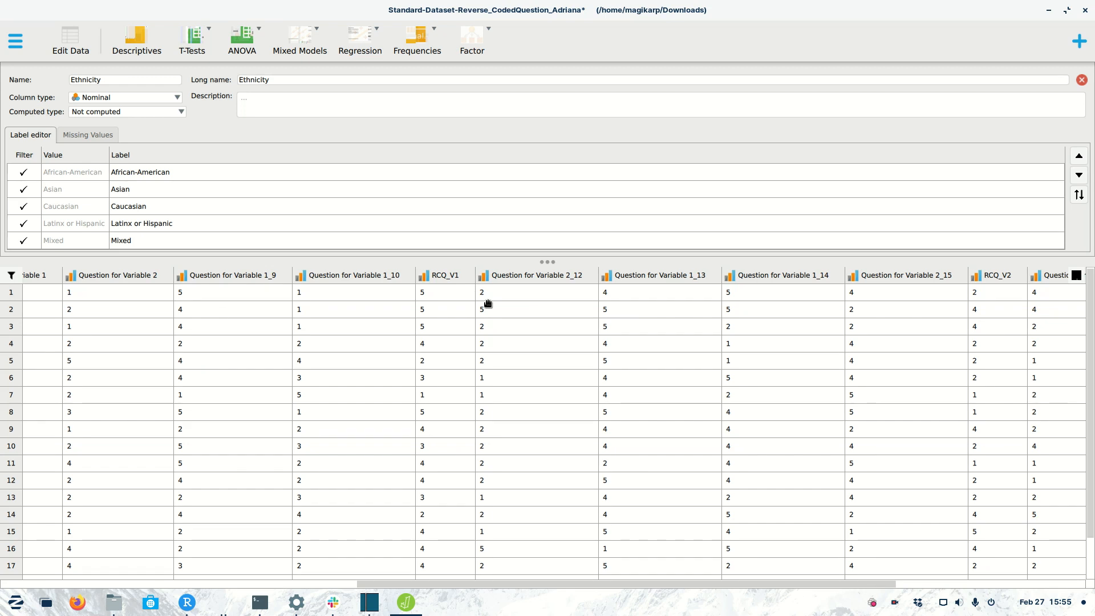
pyautogui.moveTo(654, 587); pyautogui.dragTo(589, 598)
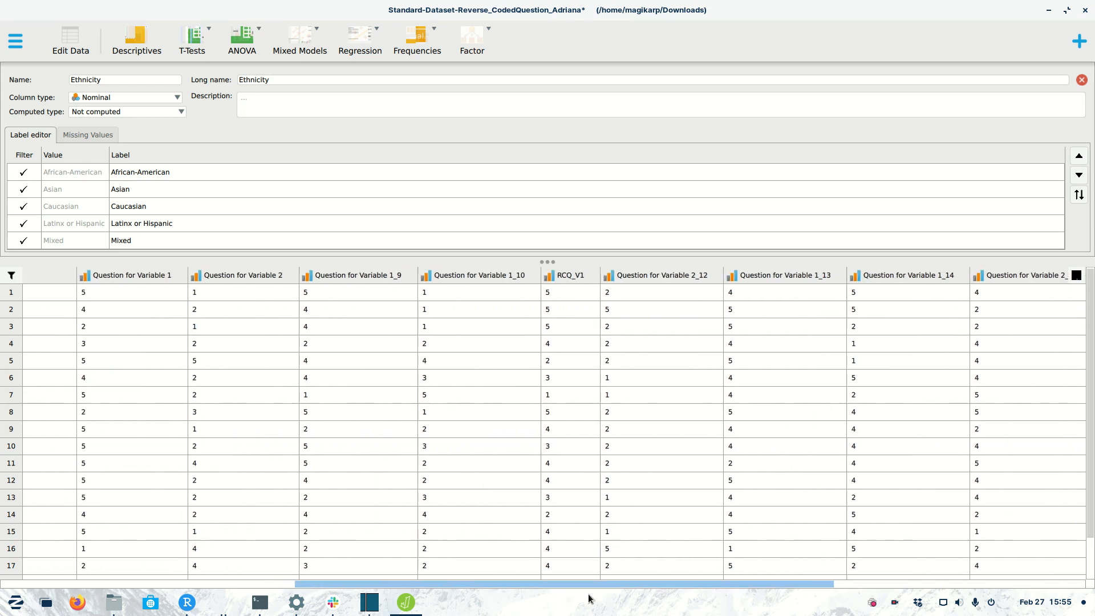
# - Examine the variable settings of the first Variable 1 question column and look over the remaining question and score columns
pyautogui.click(141, 284)
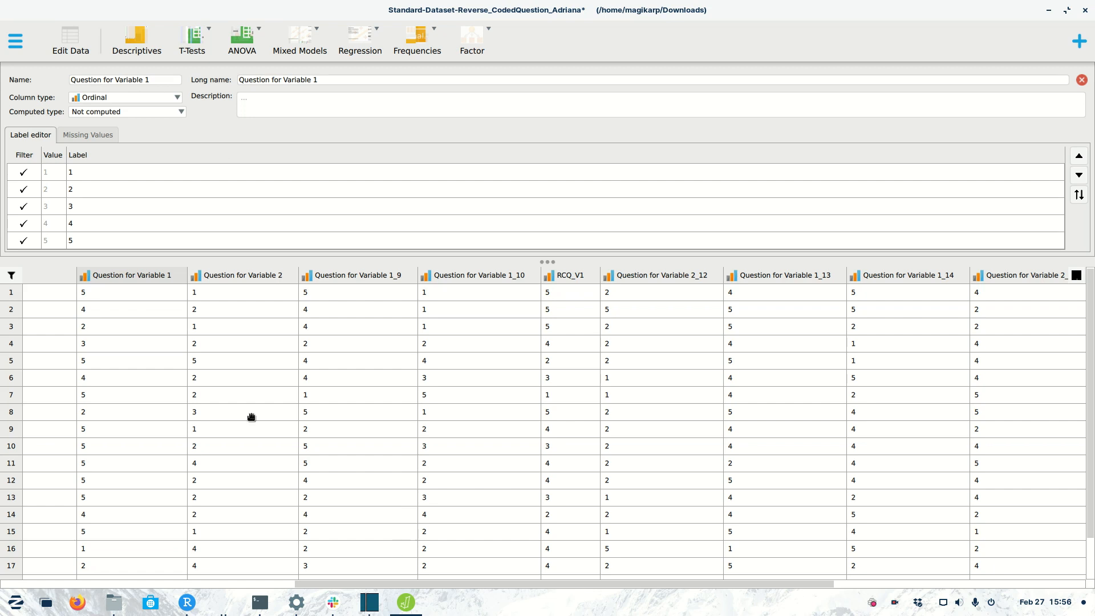
pyautogui.moveTo(459, 584)
pyautogui.mouseDown()
pyautogui.moveTo(842, 596)
pyautogui.moveTo(460, 594)
pyautogui.moveTo(420, 614)
pyautogui.moveTo(465, 605)
pyautogui.mouseUp()
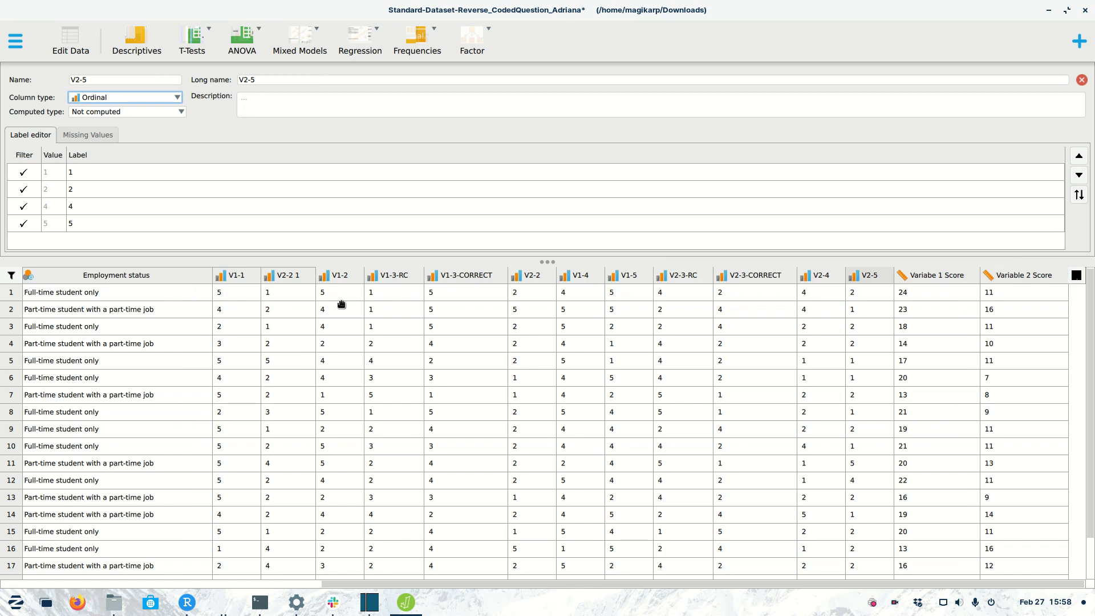
pyautogui.click(234, 276)
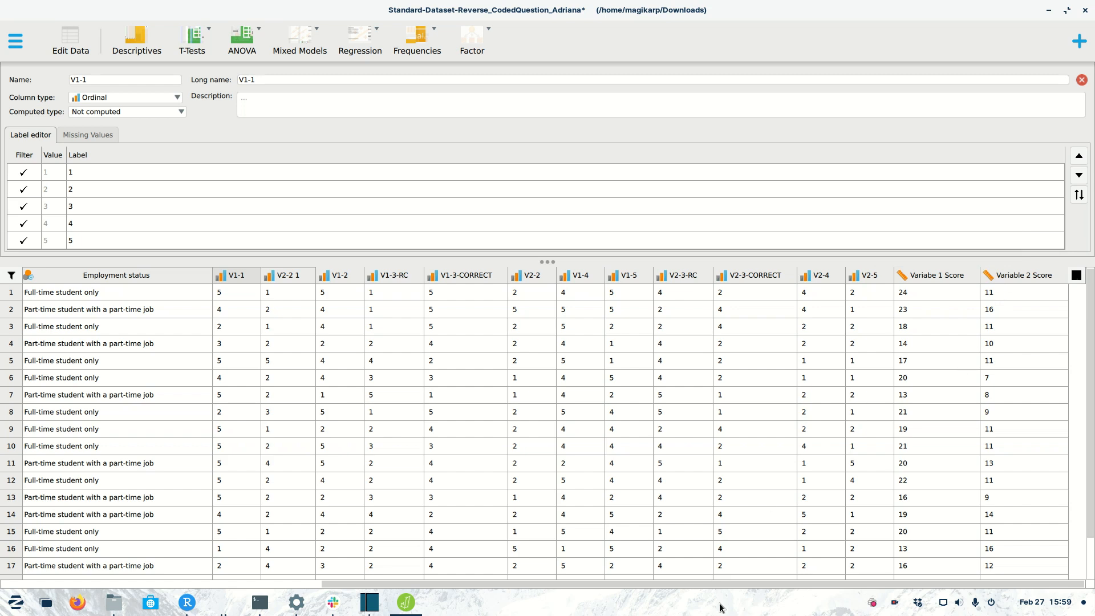
pyautogui.hscroll(-2, 692, 587)
pyautogui.hscroll(2, 736, 565)
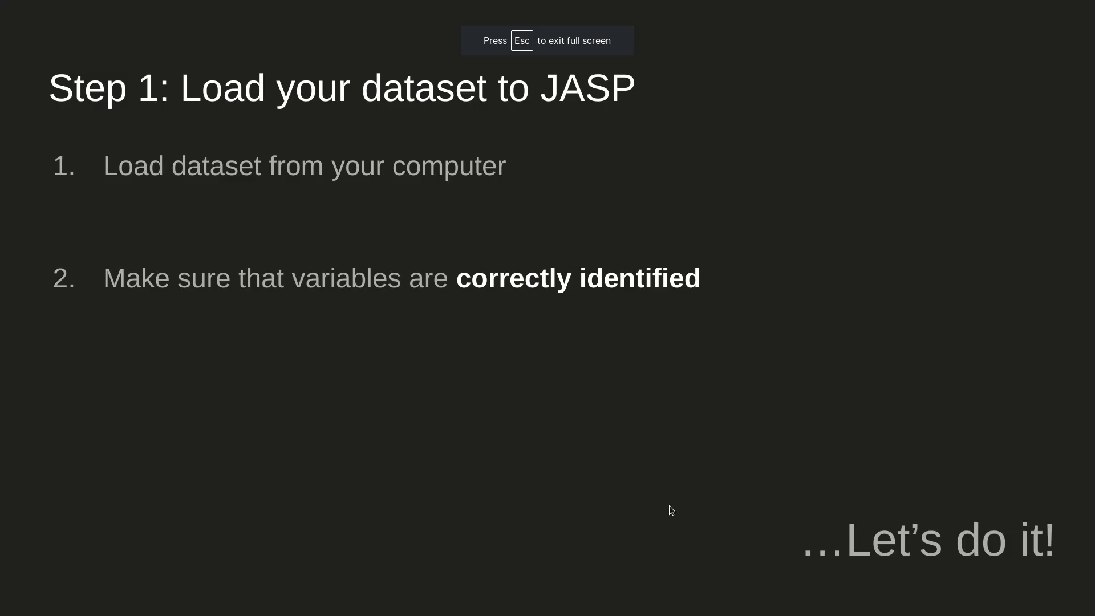
pyautogui.press('Right')
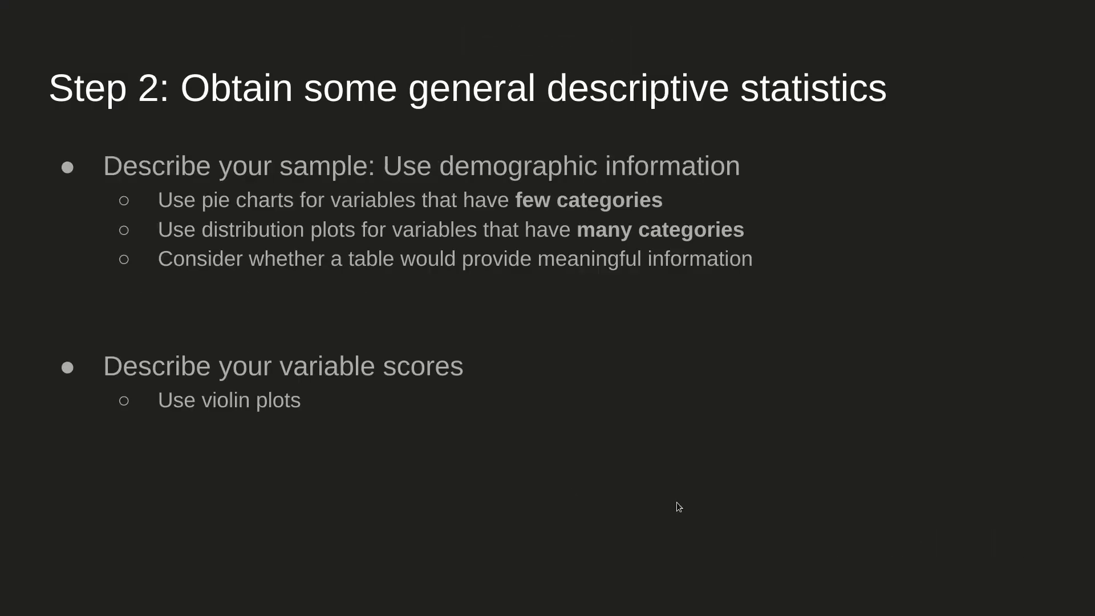
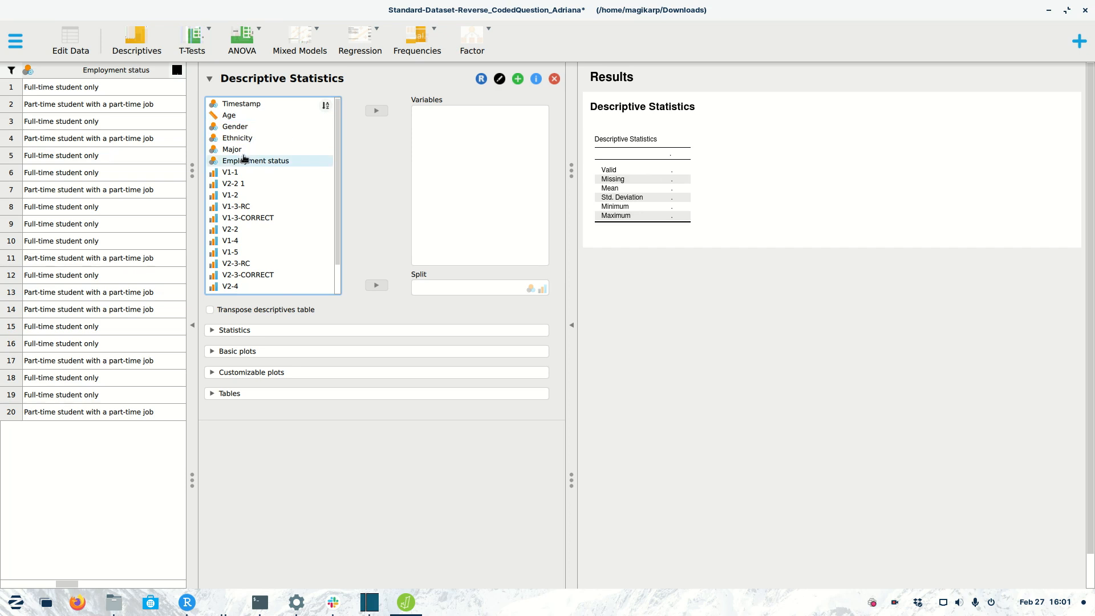
# - Add Gender to the Descriptive Statistics variables and create a pie chart for it
pyautogui.click(247, 126)
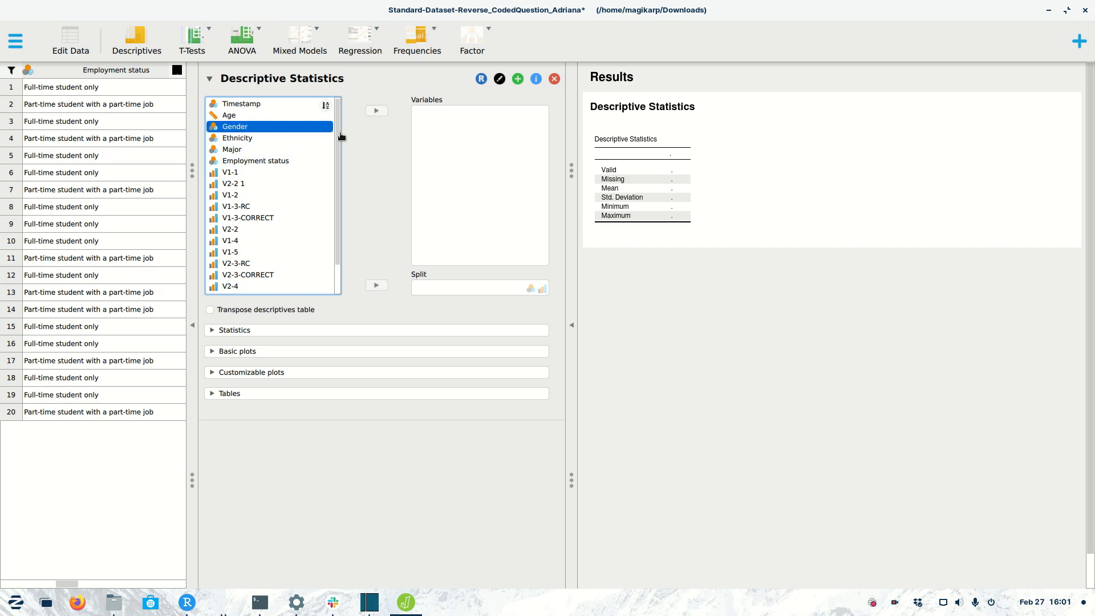
pyautogui.click(376, 112)
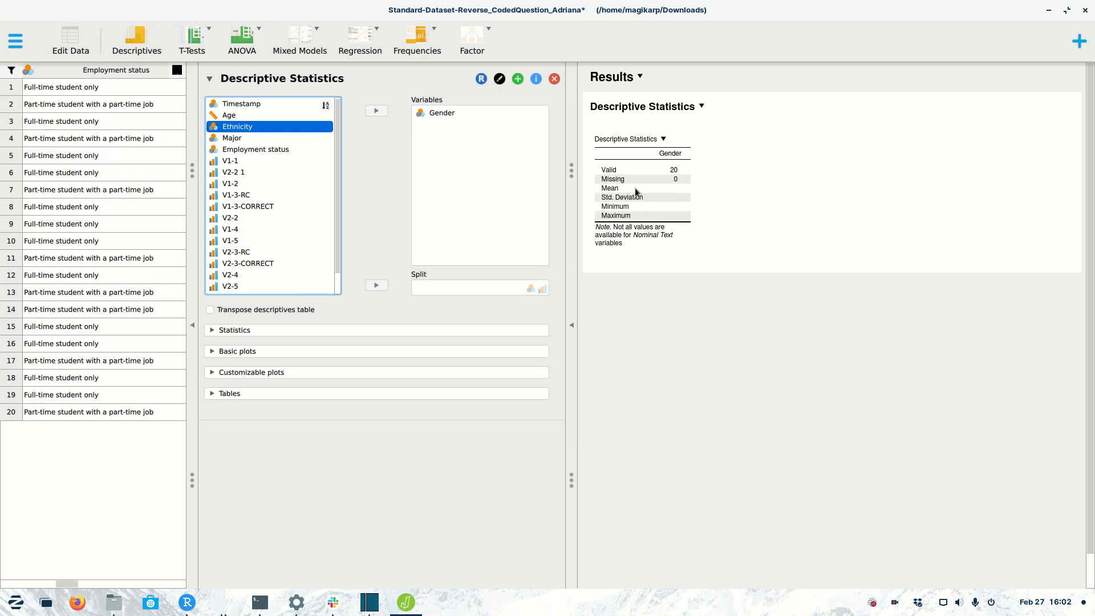
pyautogui.click(255, 351)
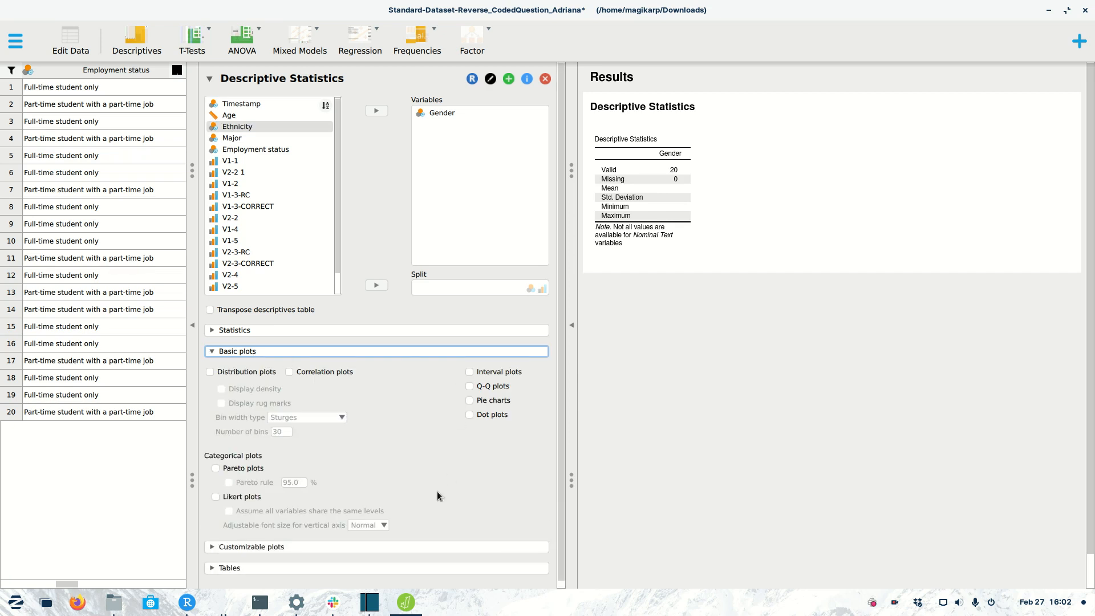
pyautogui.scroll(-1, 437, 492)
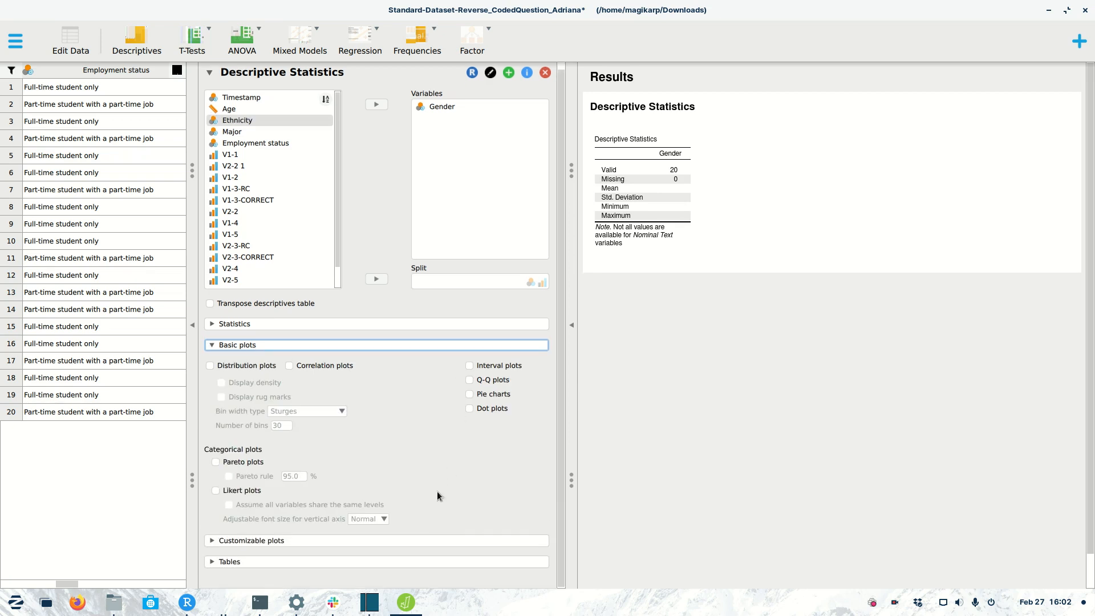
pyautogui.click(470, 394)
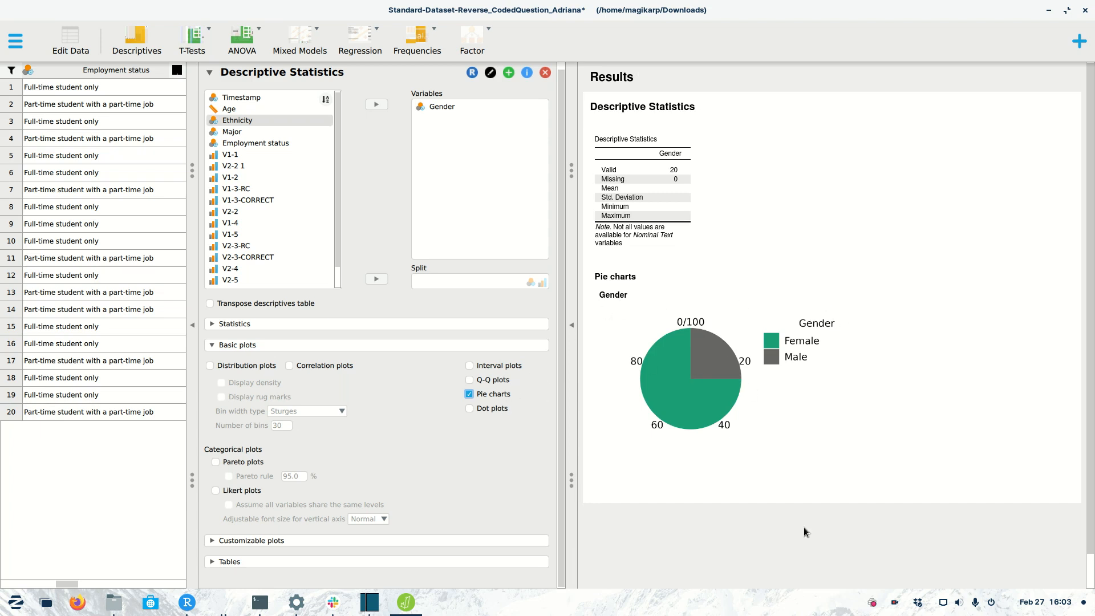
# - Add a frequency table for Gender to the descriptive results
pyautogui.click(331, 562)
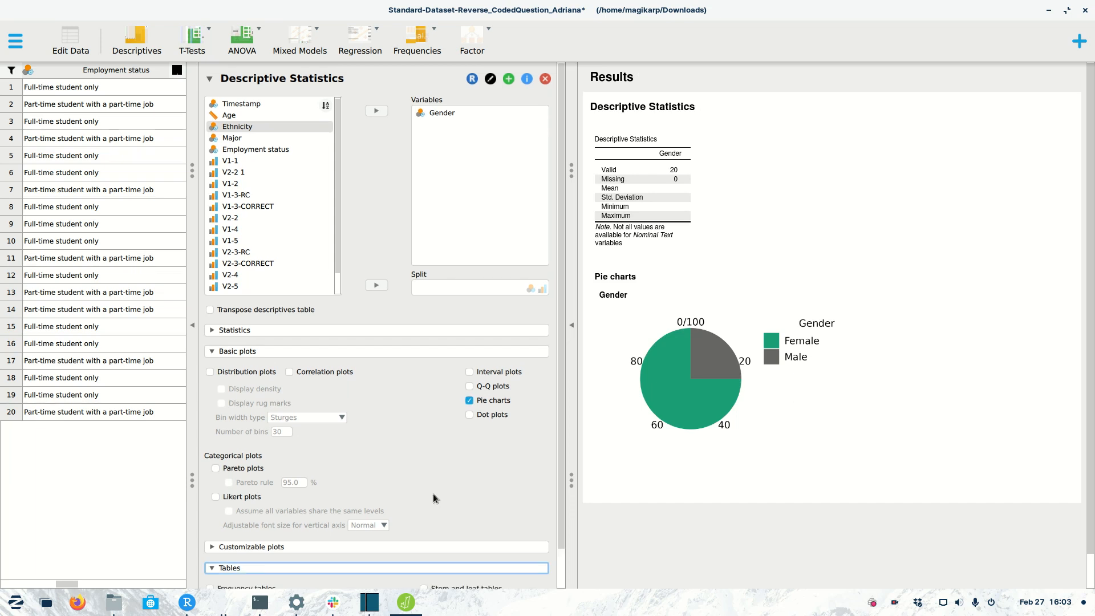
pyautogui.scroll(-2, 434, 494)
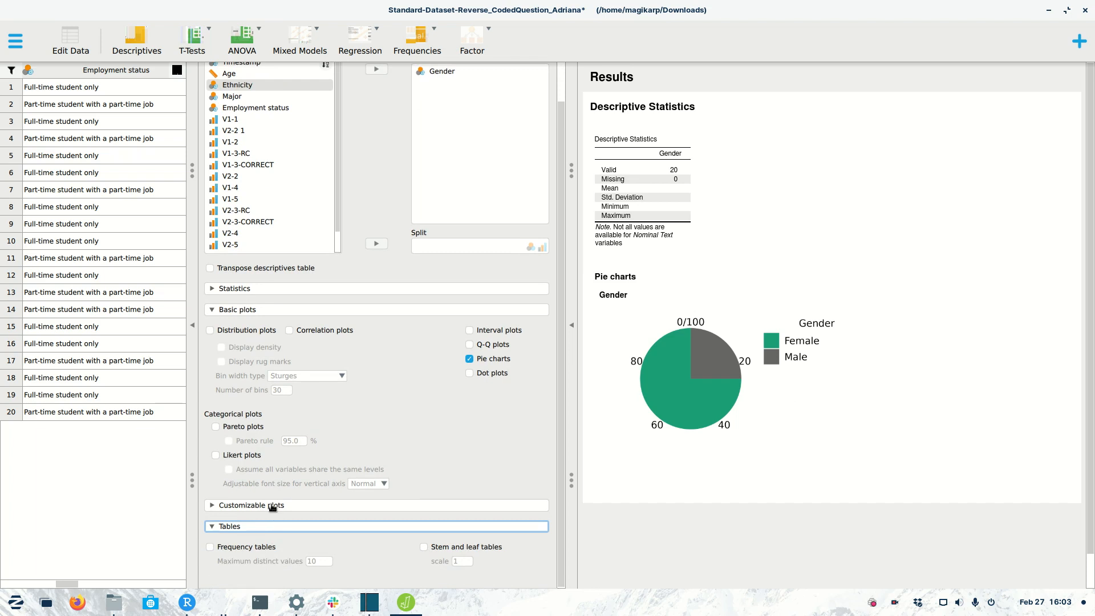
pyautogui.click(212, 548)
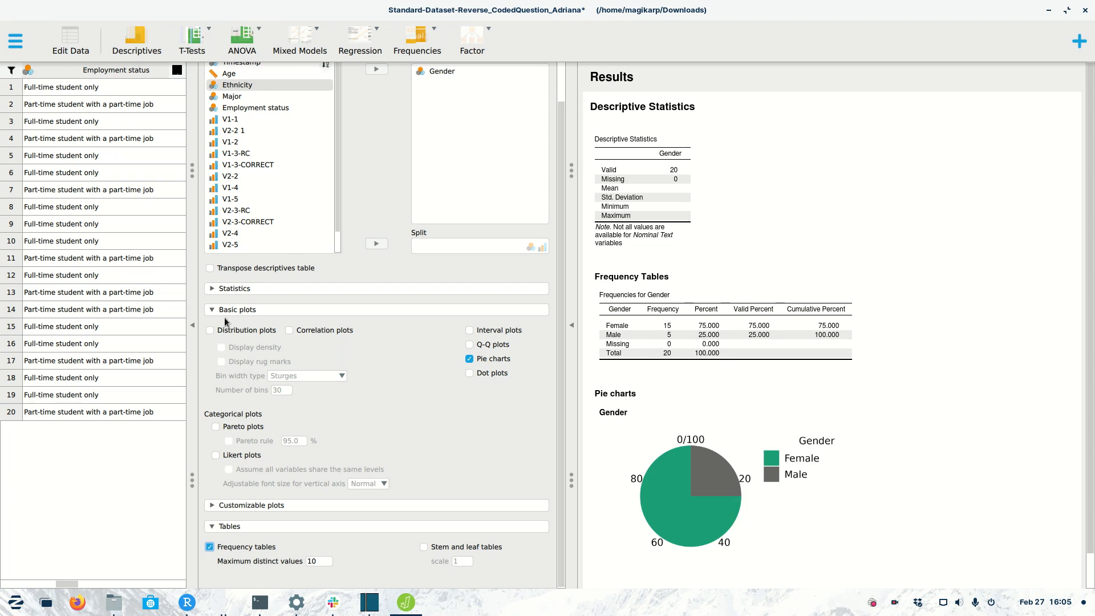
# - Replace Gender with Ethnicity in the Descriptive Statistics variables and view its frequency table and pie chart
pyautogui.scroll(2, 384, 211)
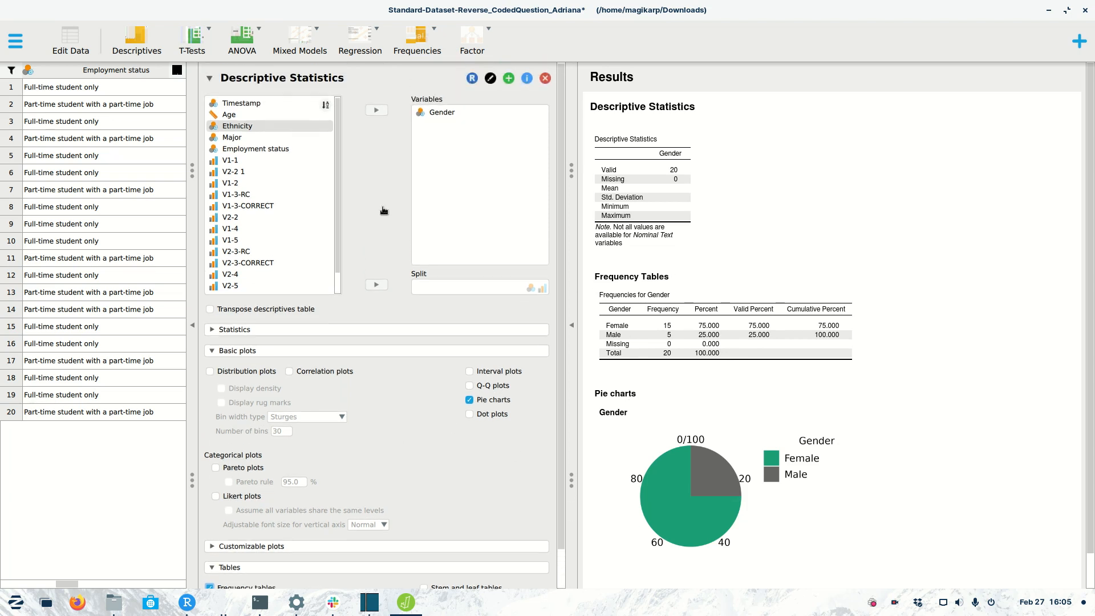
pyautogui.click(433, 114)
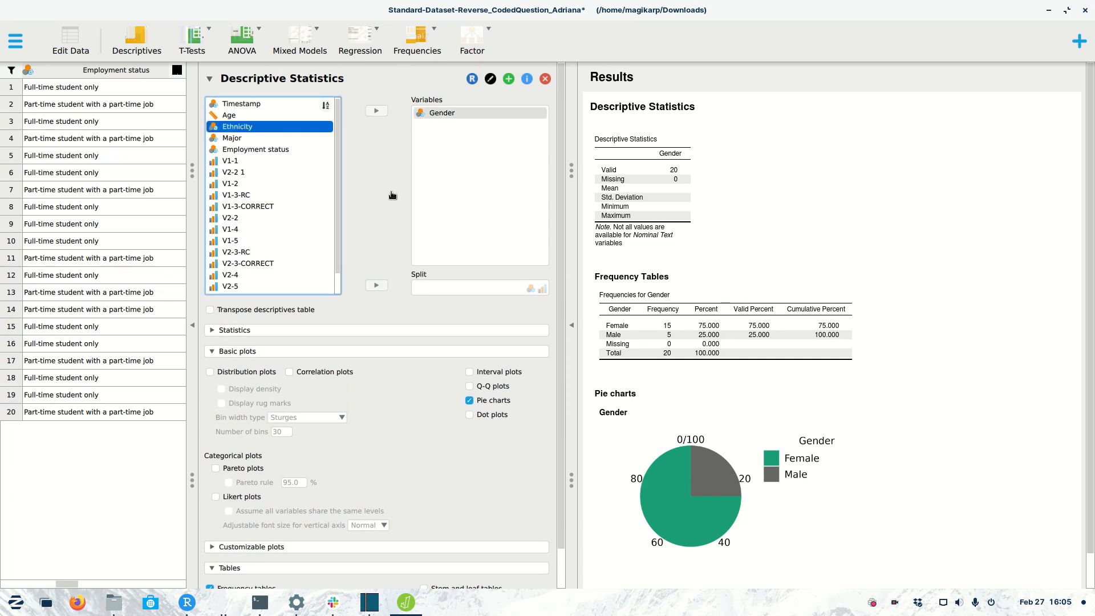
pyautogui.click(376, 111)
pyautogui.moveTo(438, 115); pyautogui.dragTo(289, 189)
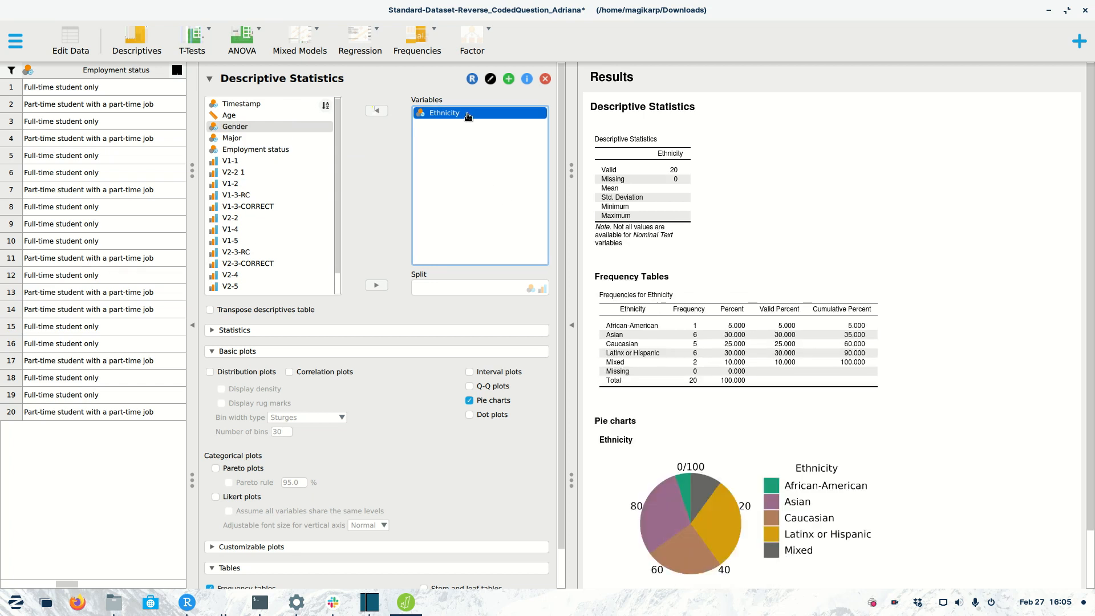
pyautogui.scroll(-2, 741, 513)
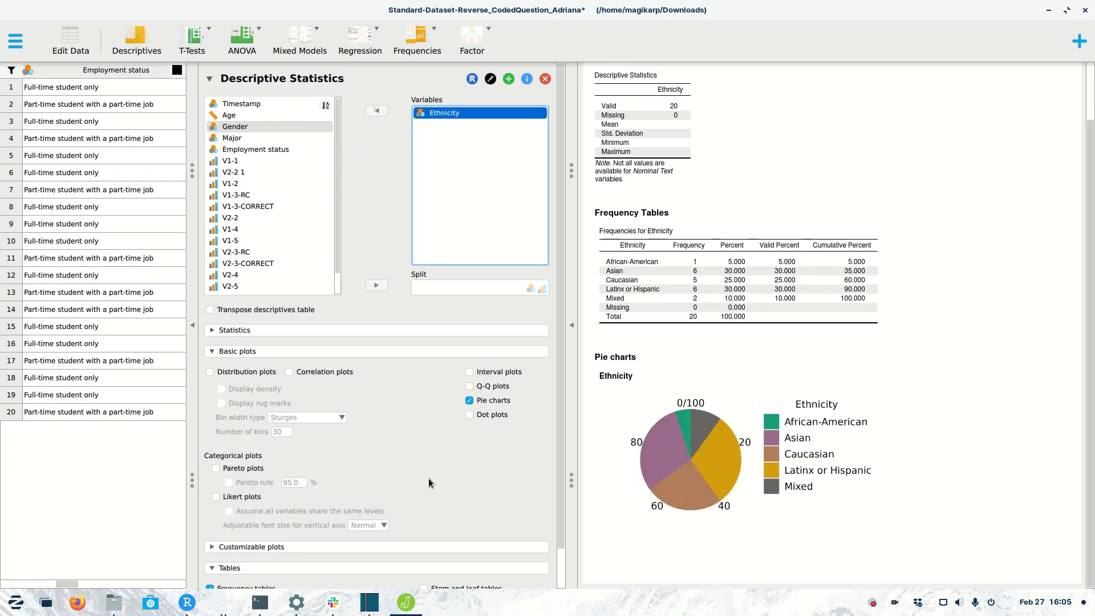
# - Replace the Ethnicity pie chart with a distribution plot and widen the plot so the category labels do not overlap
pyautogui.scroll(-2, 432, 483)
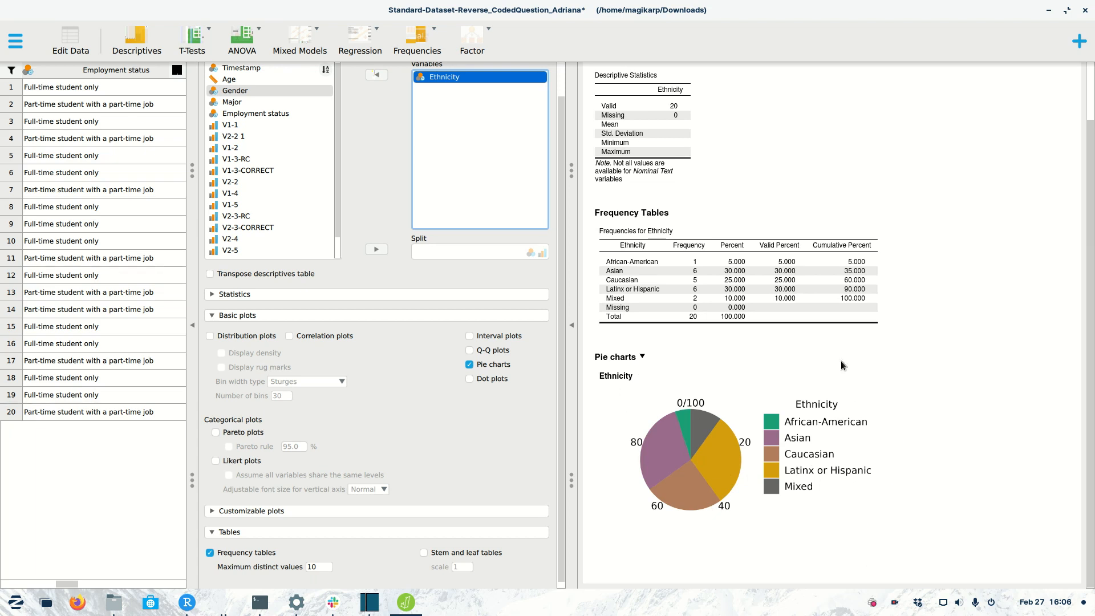
pyautogui.click(469, 364)
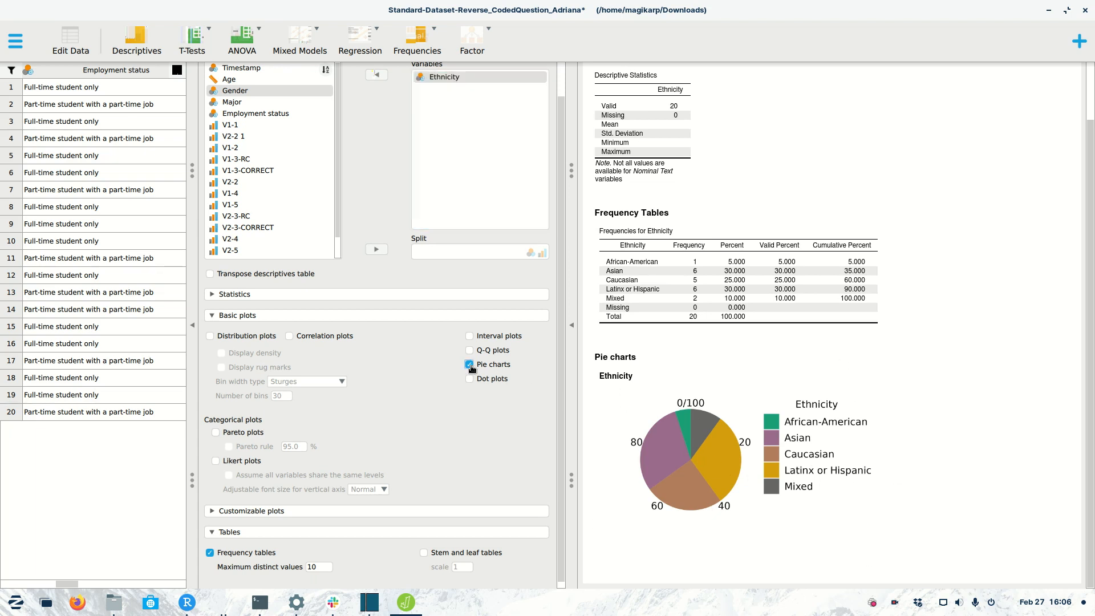
pyautogui.click(210, 335)
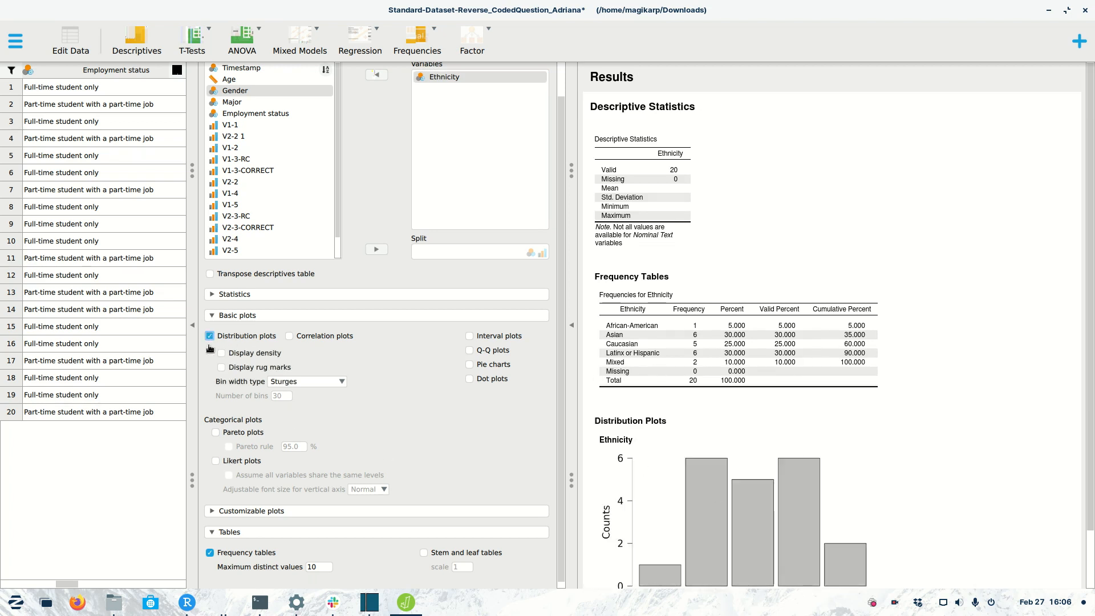
pyautogui.scroll(-2, 762, 412)
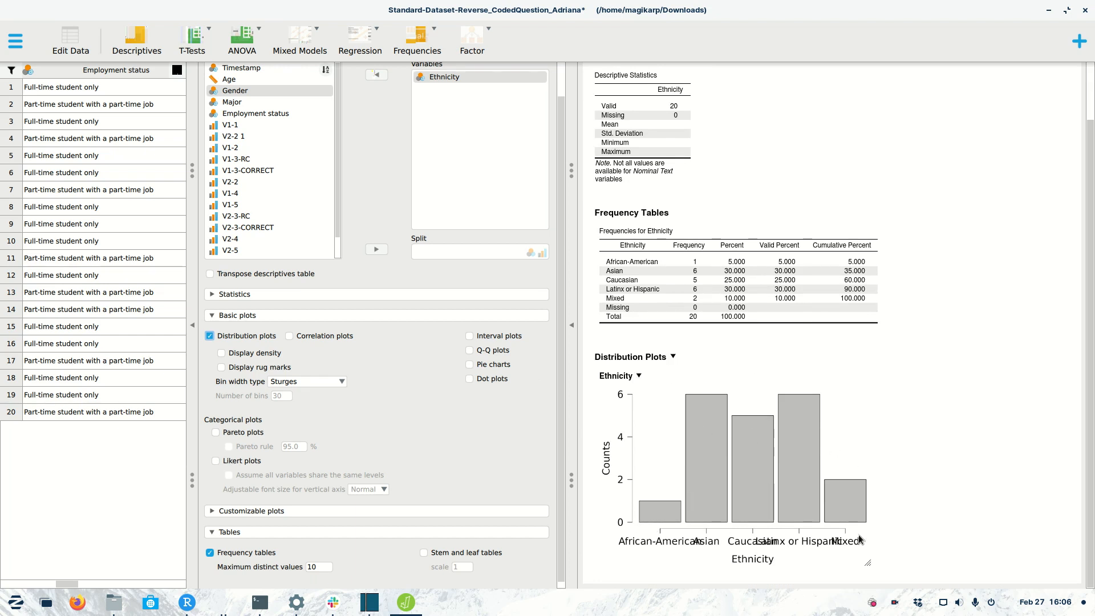
pyautogui.moveTo(865, 563); pyautogui.dragTo(1047, 564)
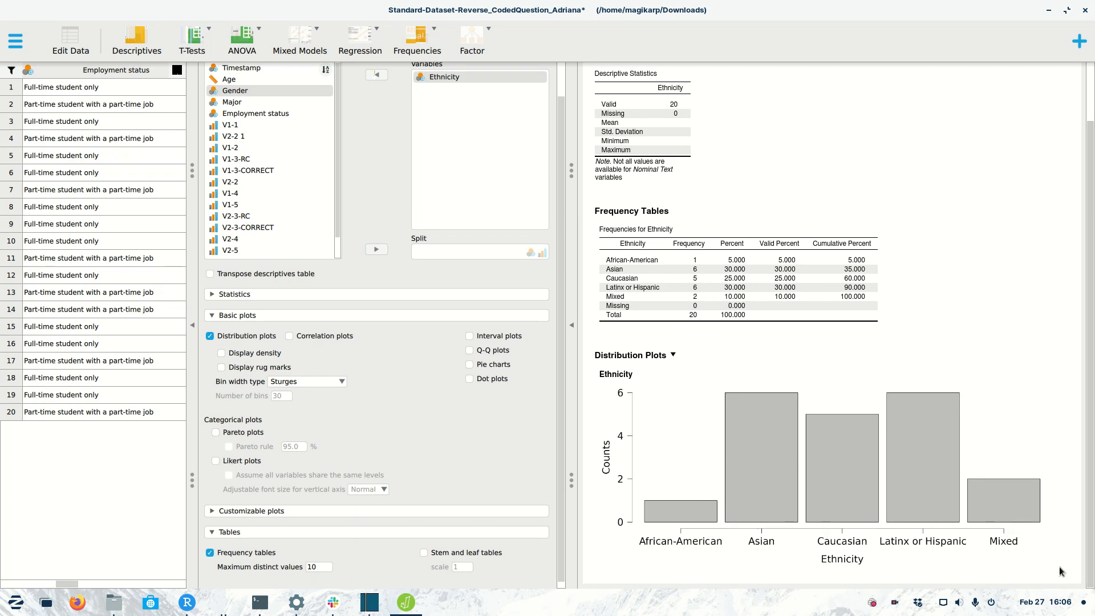
# - Slightly adjust the size of the Ethnicity distribution plot in the results
pyautogui.moveTo(1047, 564); pyautogui.dragTo(1033, 556)
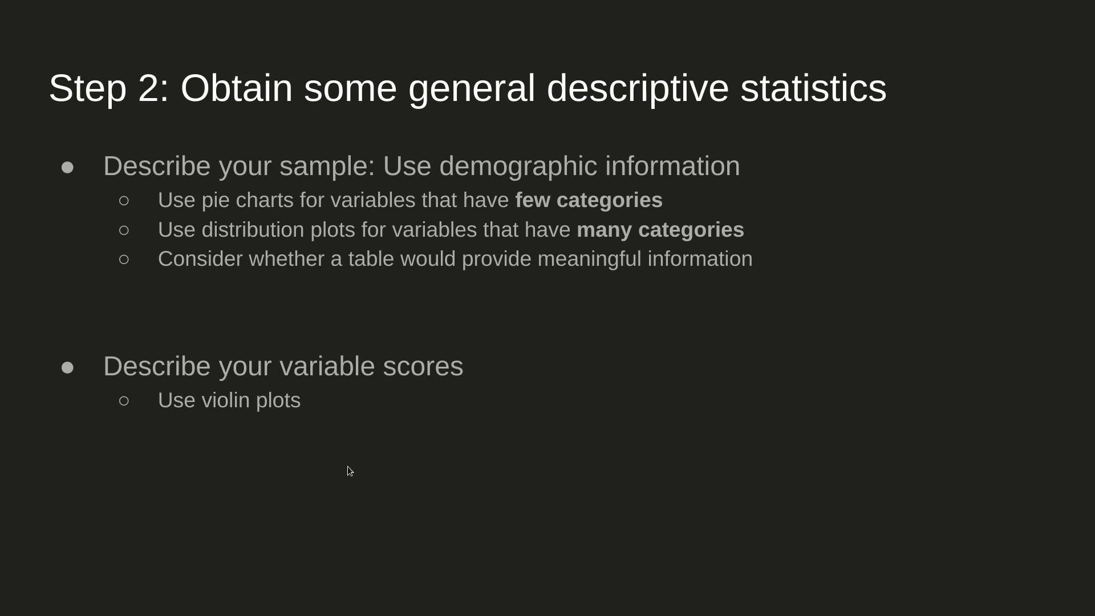
# - Exit the slide show, switch to JASP and add a second Descriptive Statistics analysis
pyautogui.press('Escape')
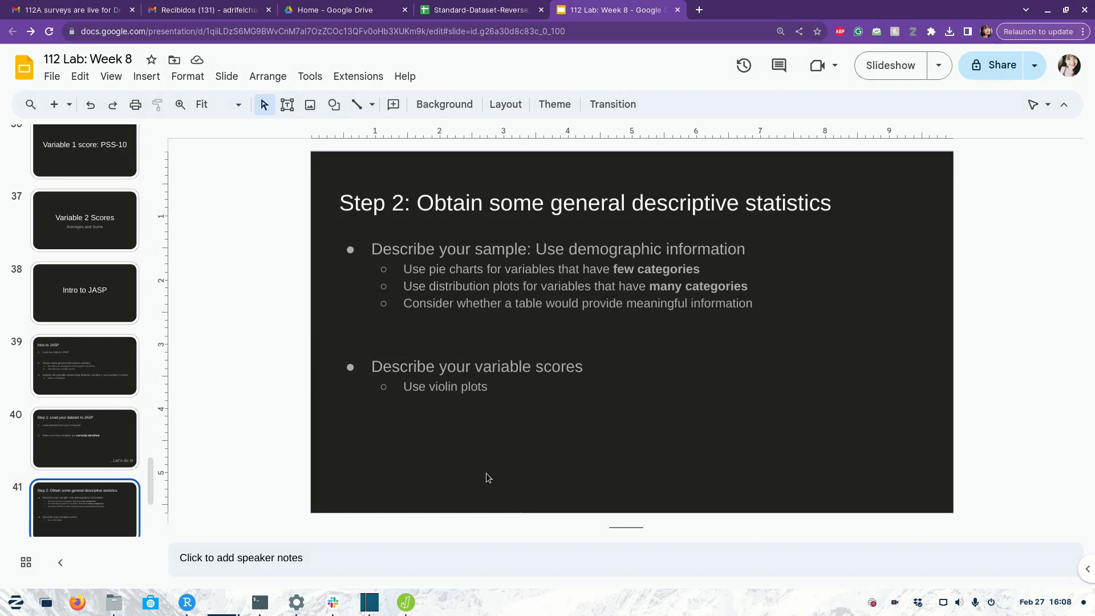
pyautogui.click(405, 602)
pyautogui.scroll(-2, 330, 505)
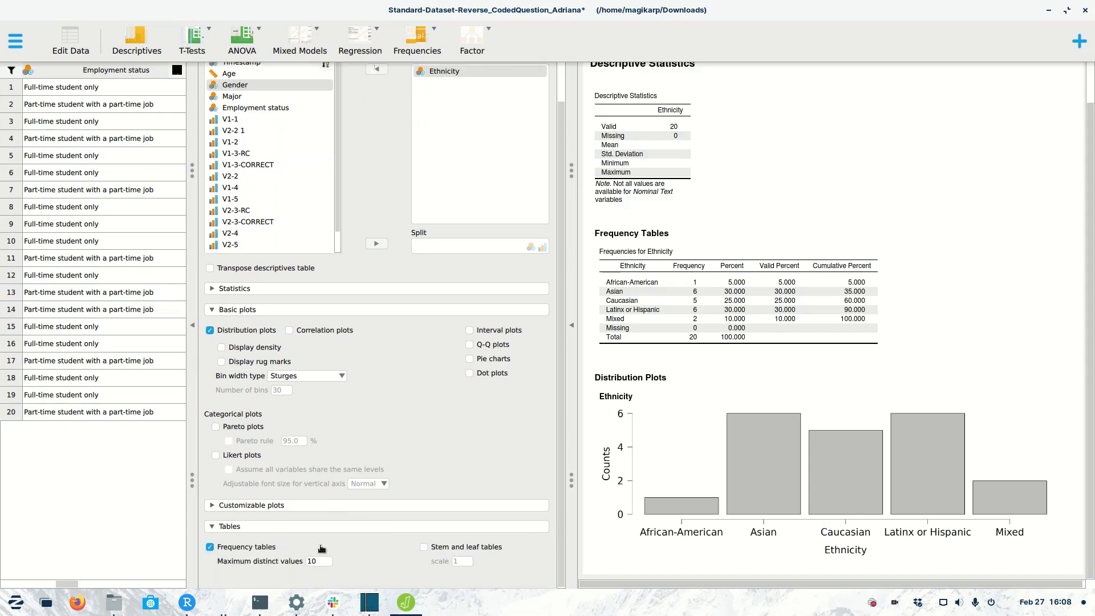
pyautogui.scroll(2, 322, 549)
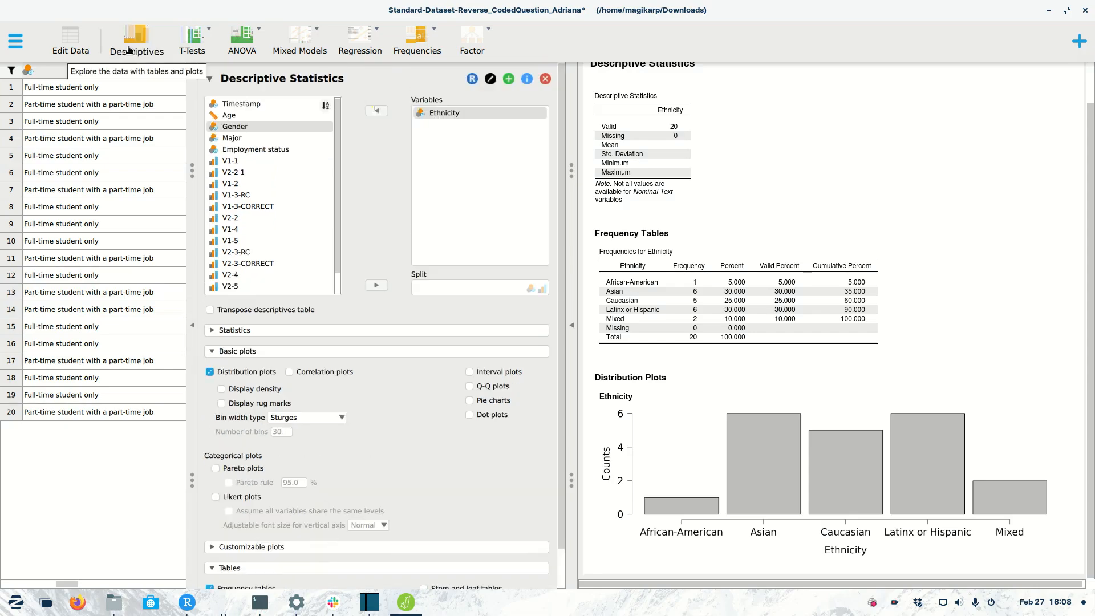
pyautogui.scroll(2, 716, 390)
pyautogui.scroll(-2, 716, 390)
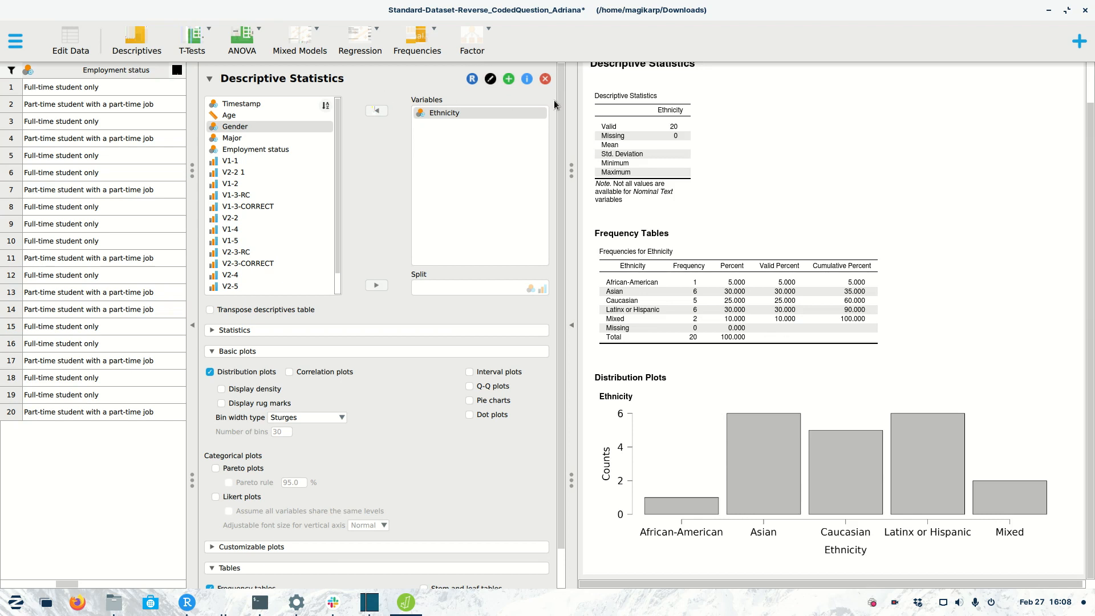
pyautogui.click(135, 43)
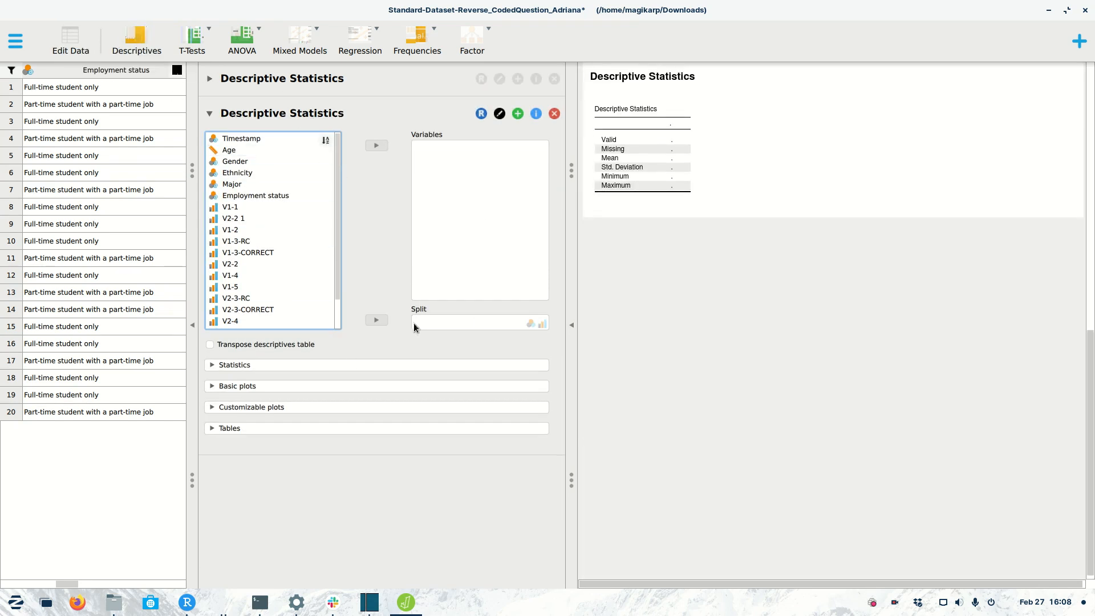
# - Rename the new, empty Descriptive Statistics analysis as "Variable 1 and Variable 2 Variability"
pyautogui.click(207, 78)
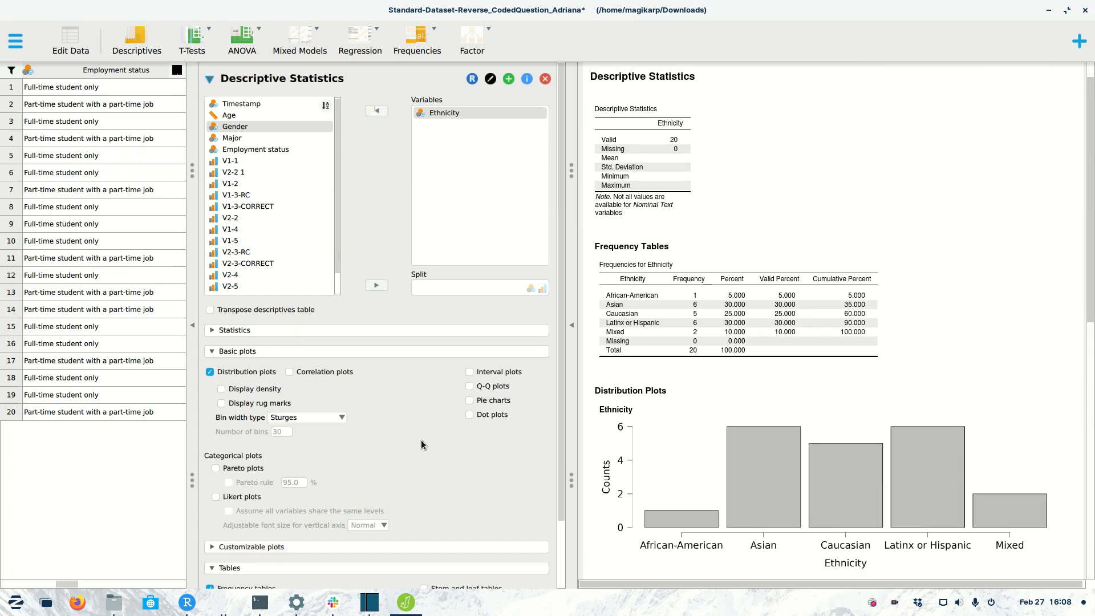
pyautogui.click(225, 79)
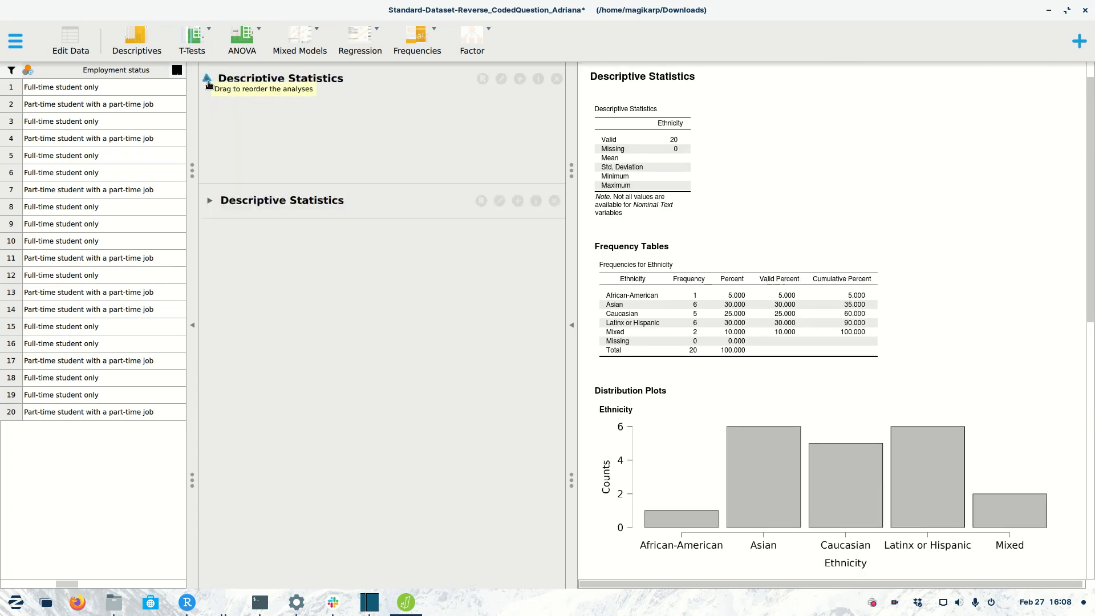
pyautogui.click(284, 116)
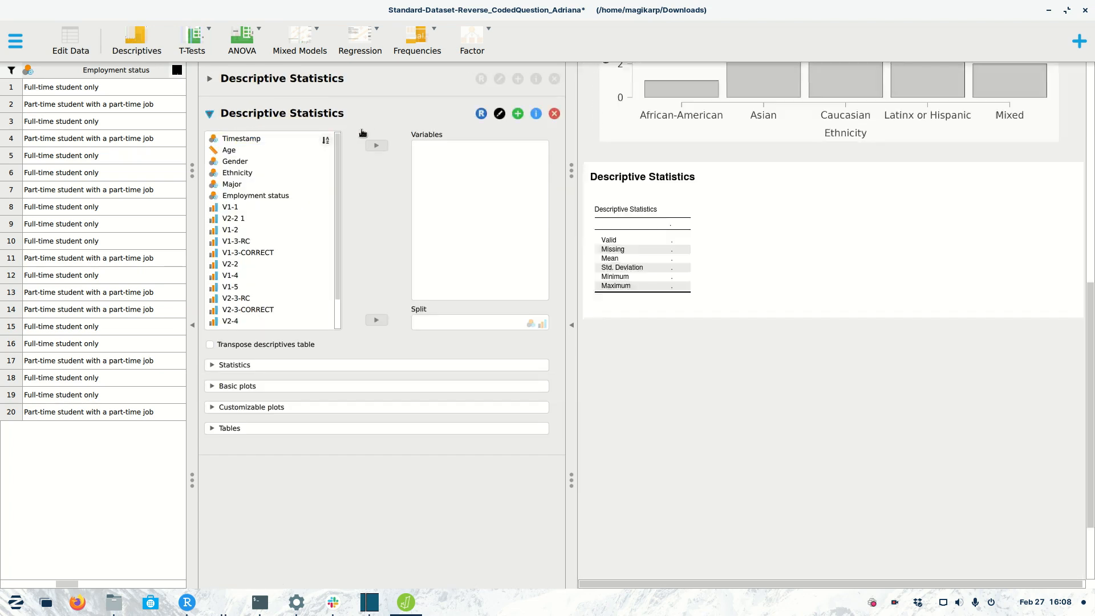
pyautogui.click(317, 113)
pyautogui.click(288, 117)
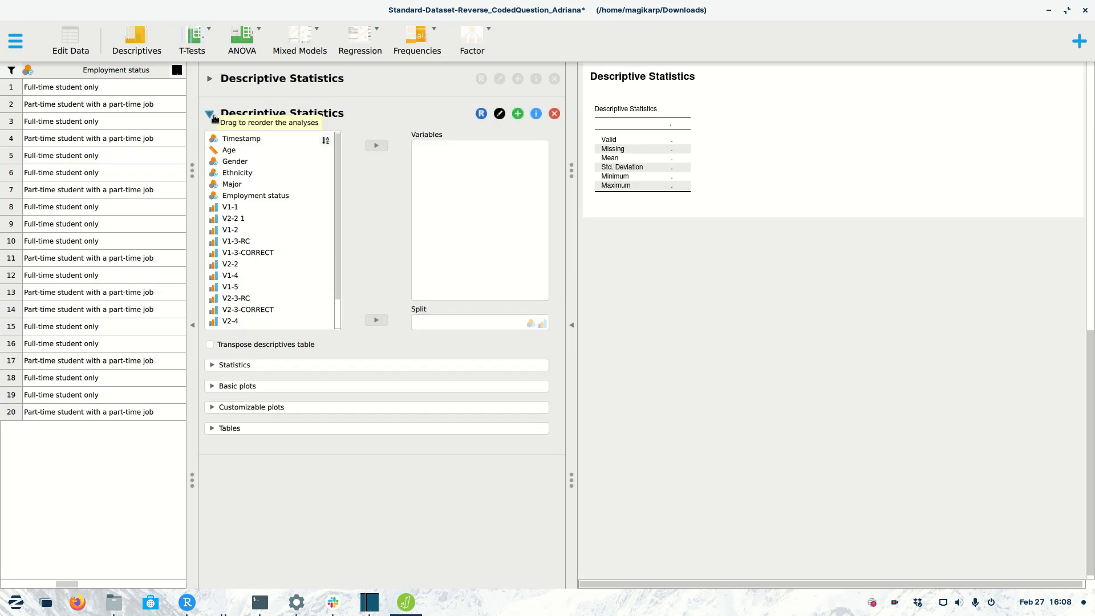
pyautogui.click(499, 114)
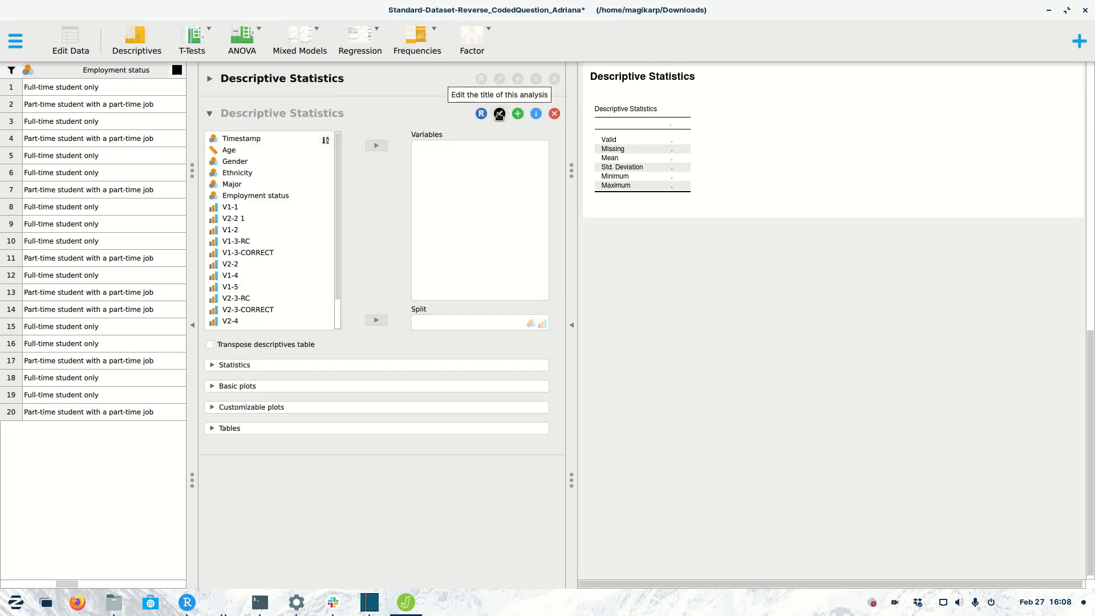
pyautogui.click(310, 113)
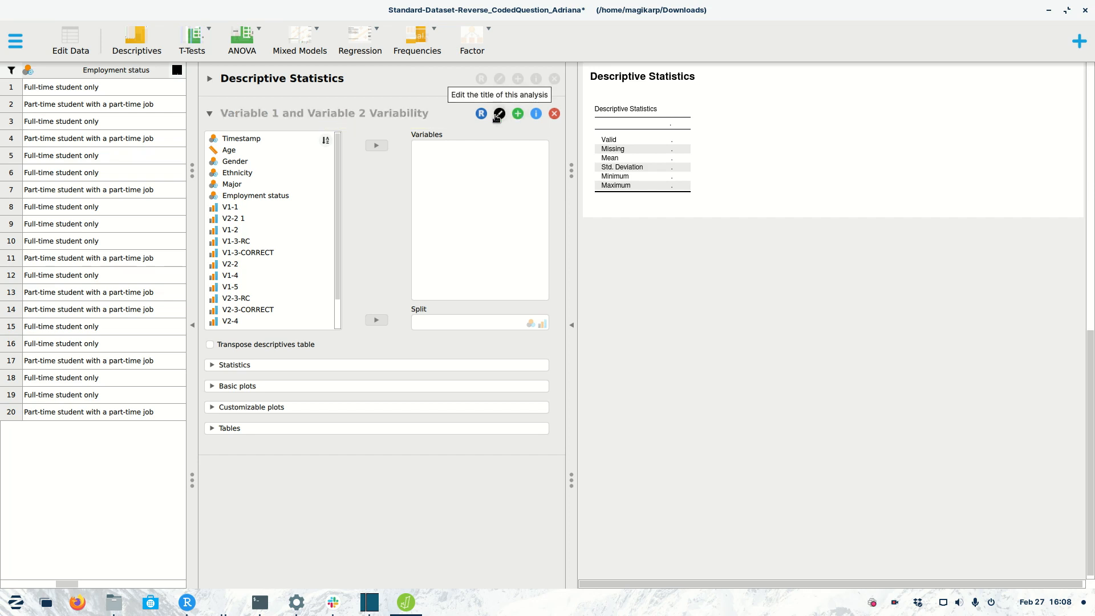
pyautogui.press('Return')
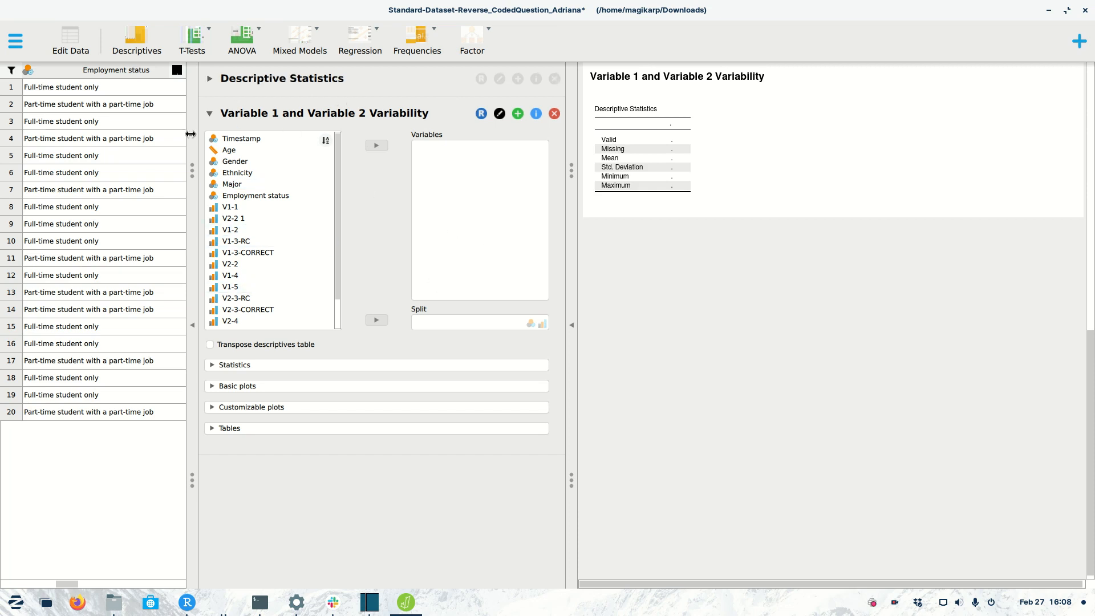
# - Add Variabe 1 Score and Variable 2 Score to the new analysis and include quartiles in its statistics table
pyautogui.scroll(-2, 257, 311)
pyautogui.click(256, 311)
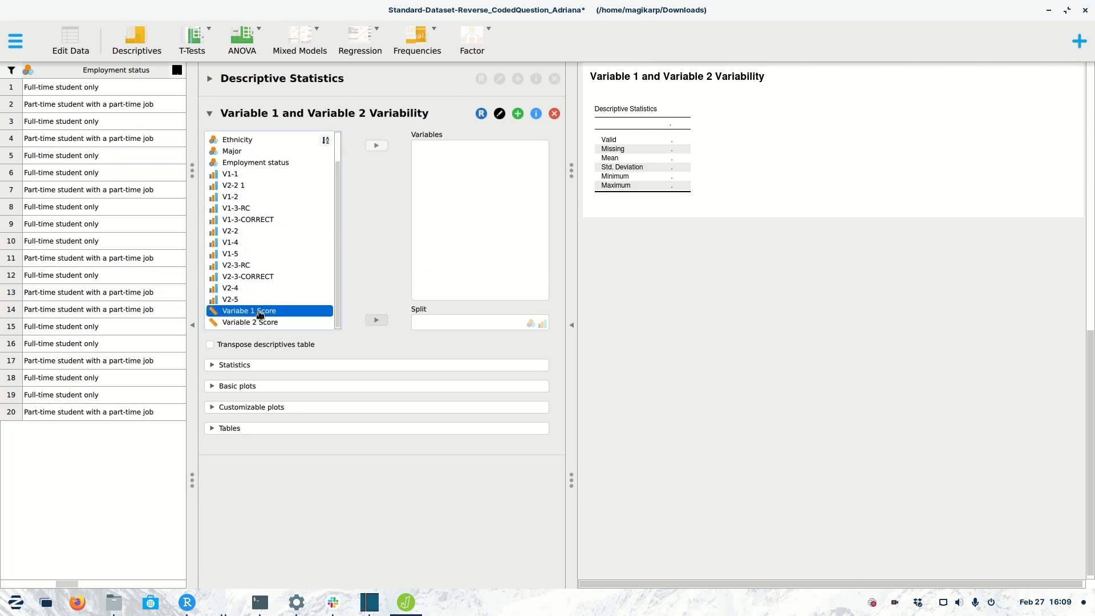
pyautogui.click(376, 145)
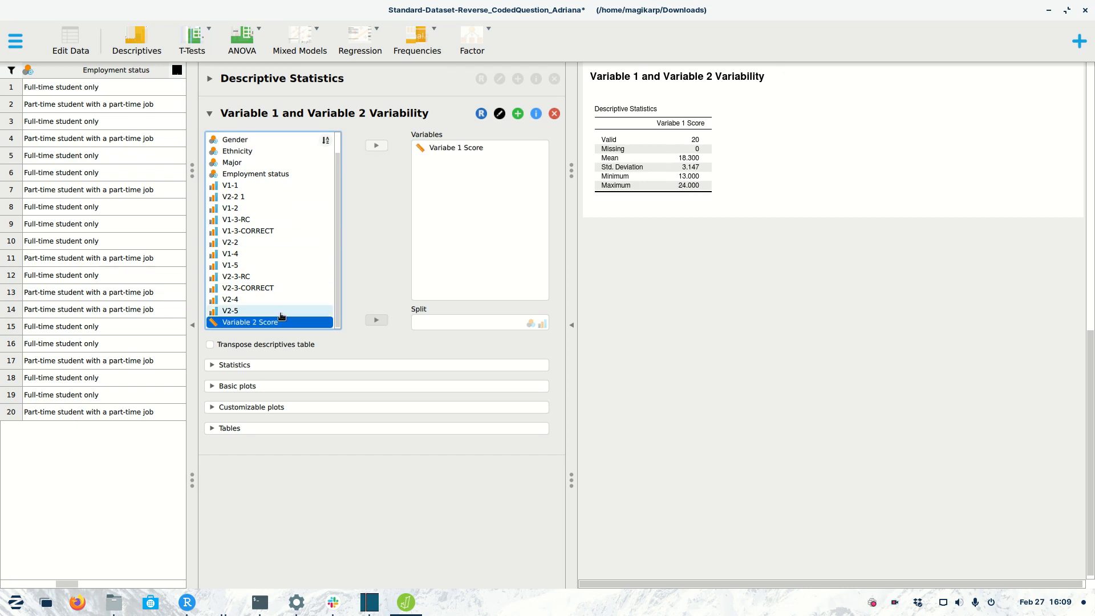
pyautogui.click(376, 145)
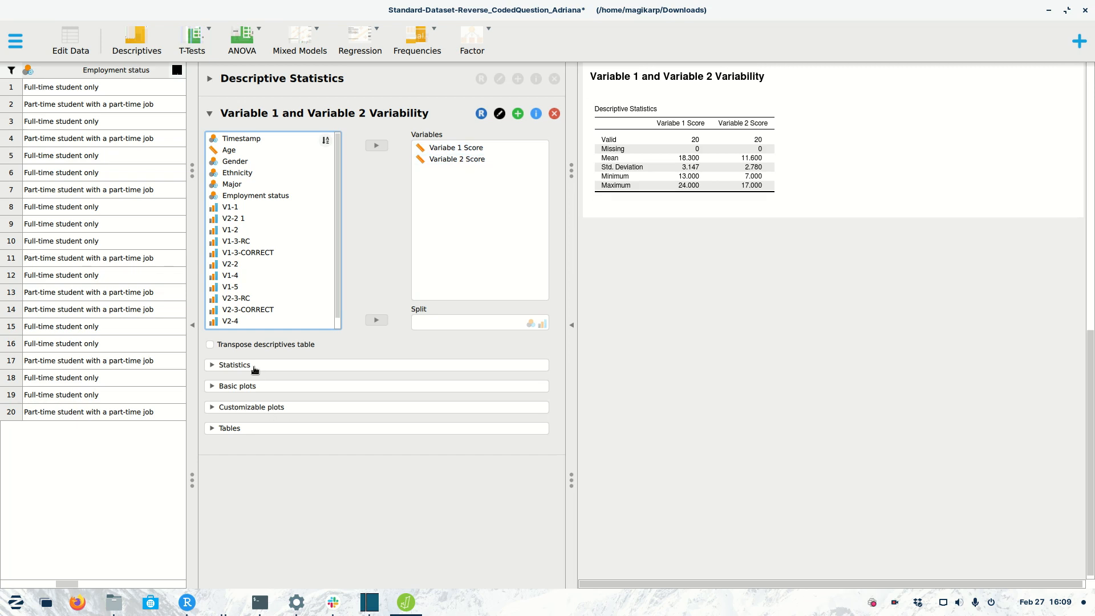
pyautogui.click(254, 367)
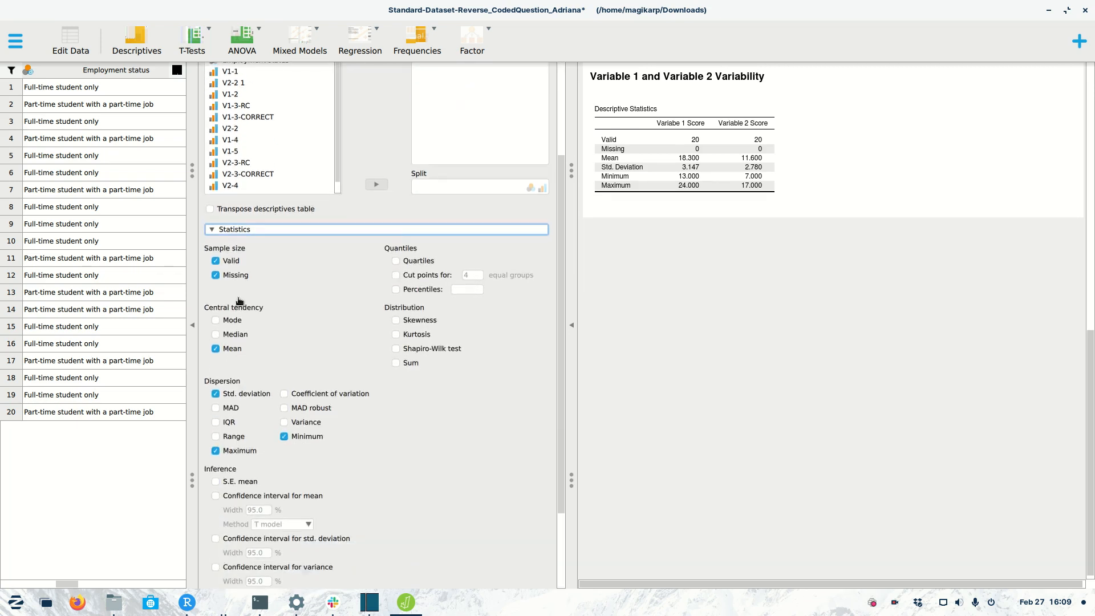
pyautogui.click(398, 208)
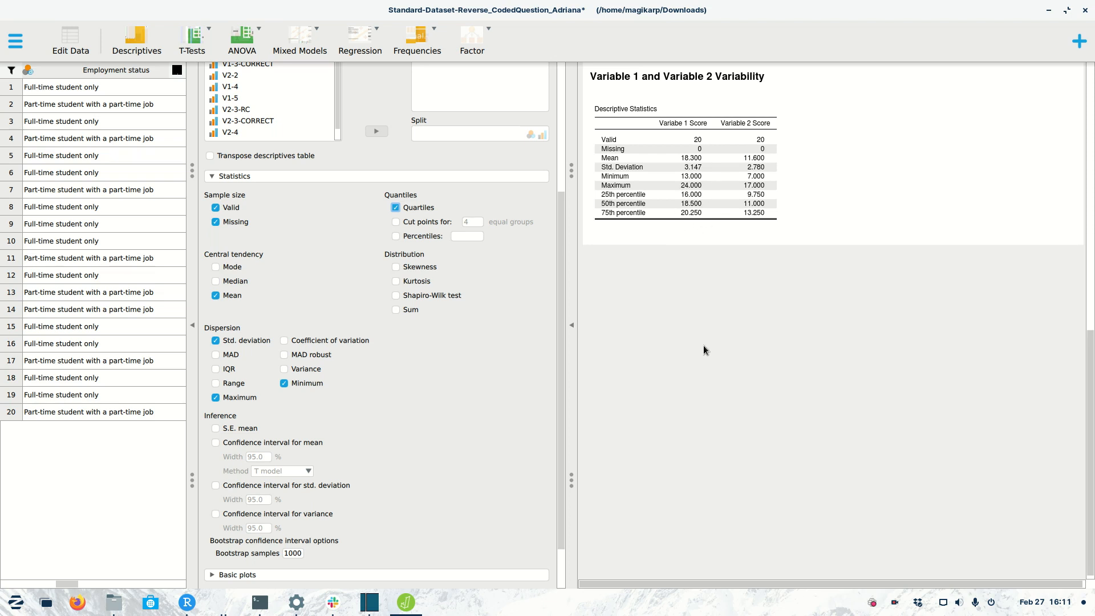
# - Create distribution plots for the two score variables
pyautogui.scroll(-2, 393, 496)
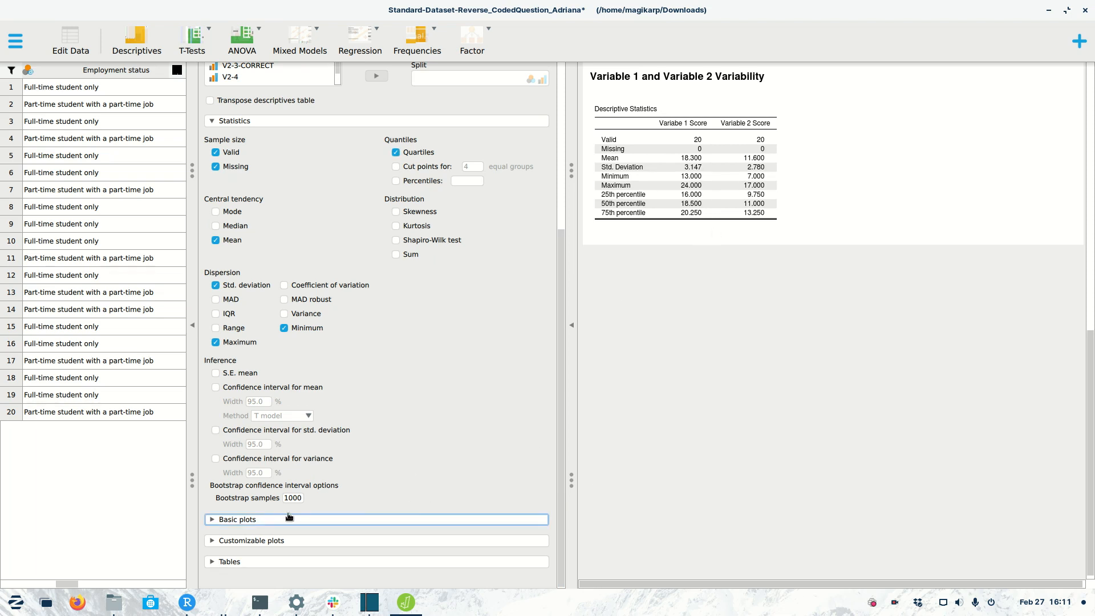
pyautogui.click(285, 520)
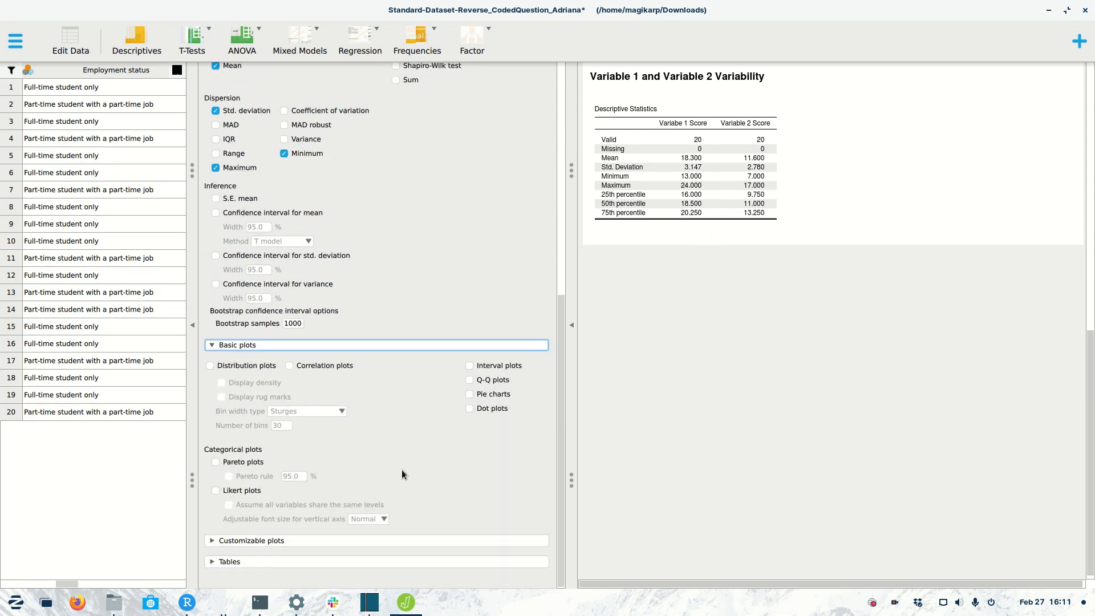
pyautogui.click(210, 368)
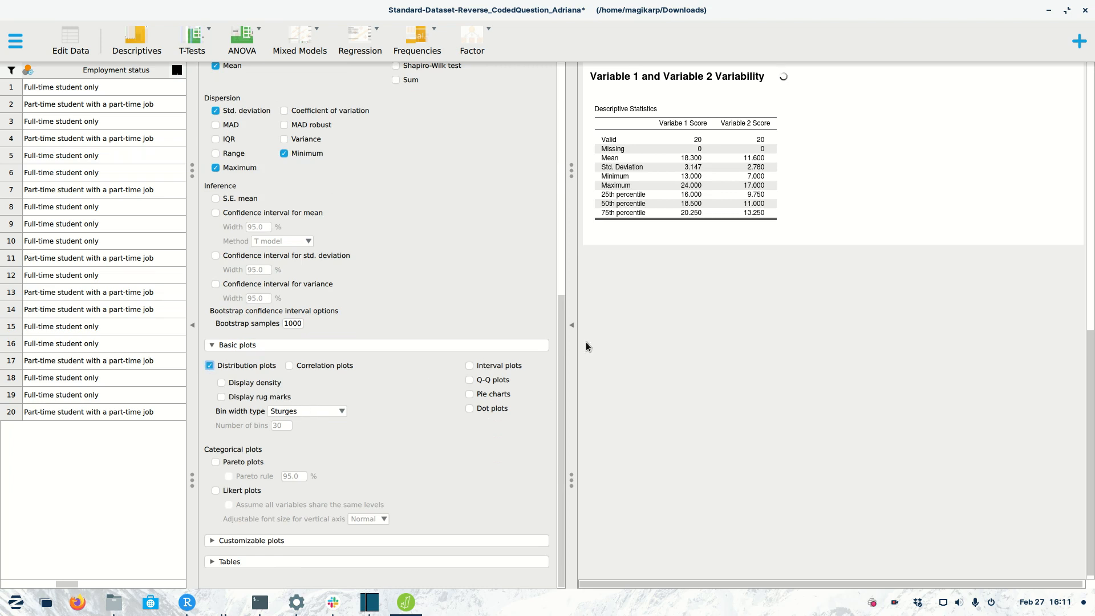
pyautogui.scroll(-3, 834, 421)
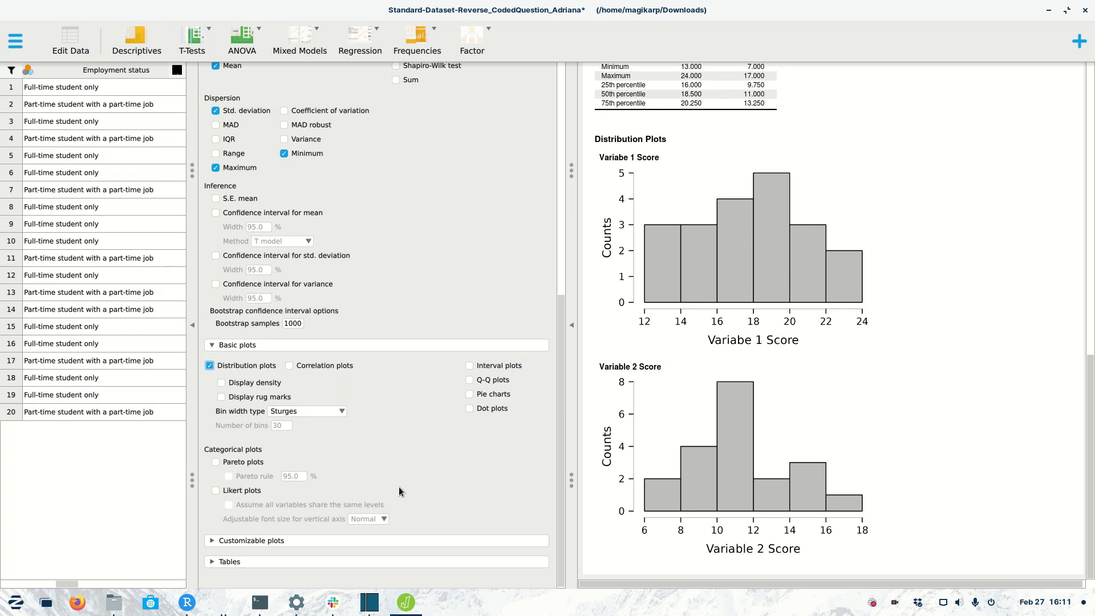
# - Create boxplots with a violin element for both scores, and widen the results area so the plots sit side by side
pyautogui.click(444, 540)
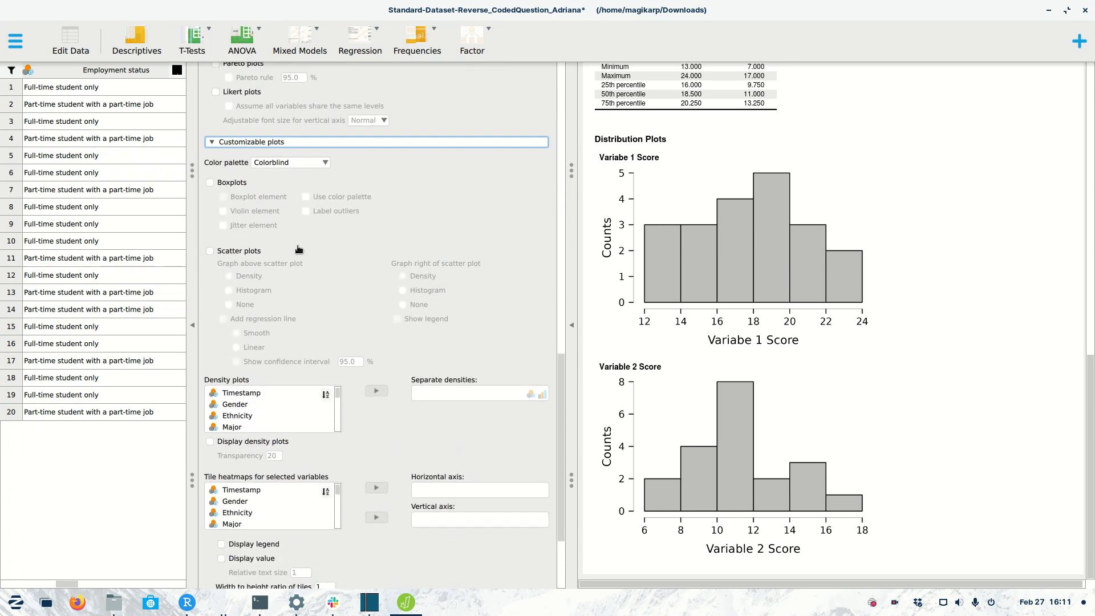
pyautogui.click(210, 183)
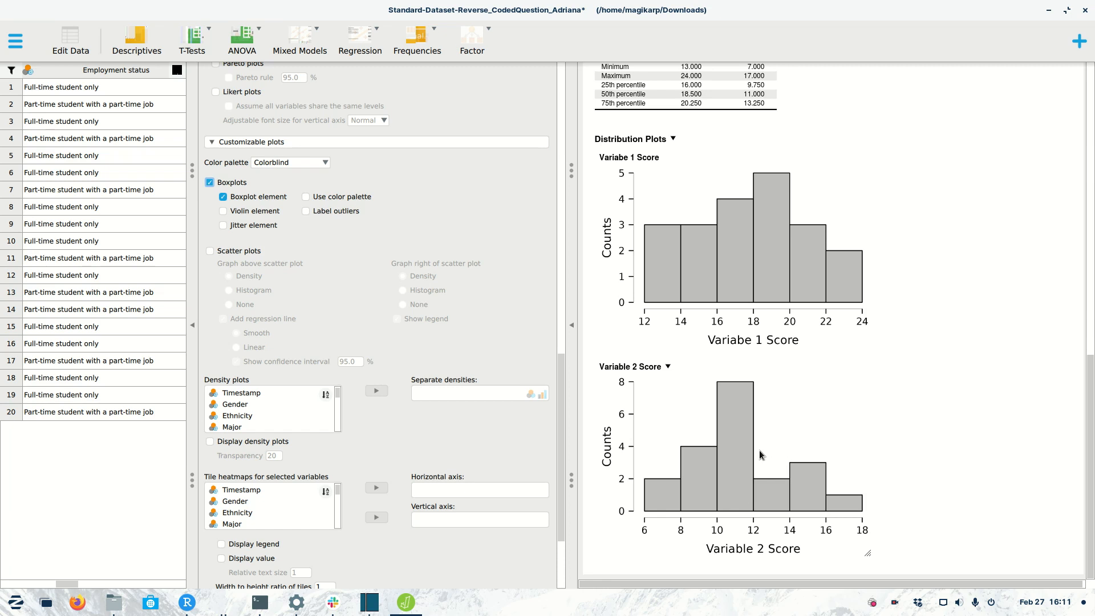
pyautogui.scroll(-5, 833, 394)
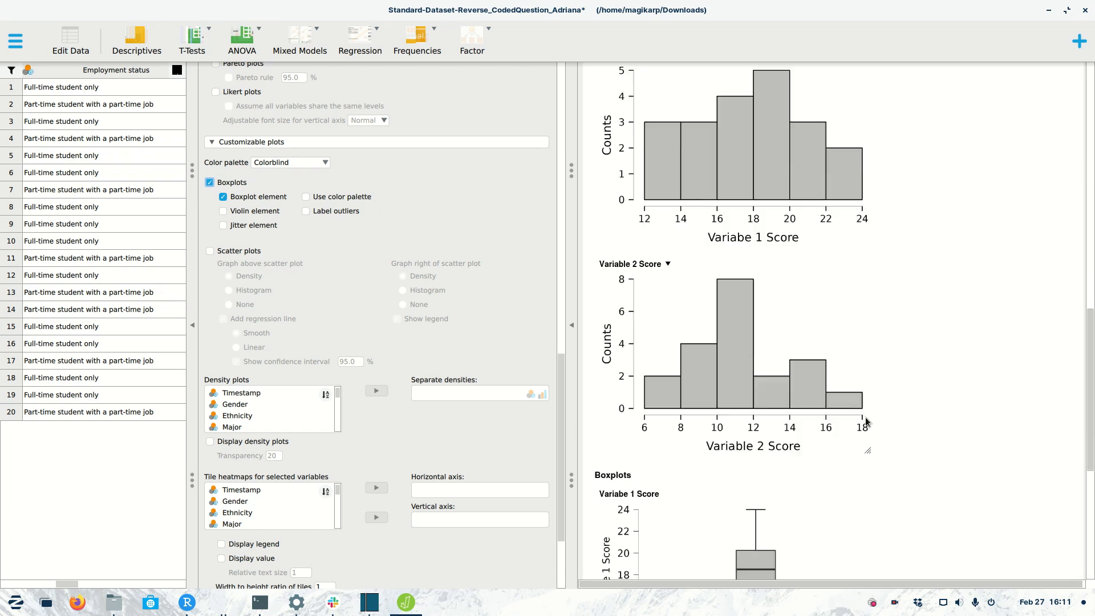
pyautogui.scroll(-3, 865, 417)
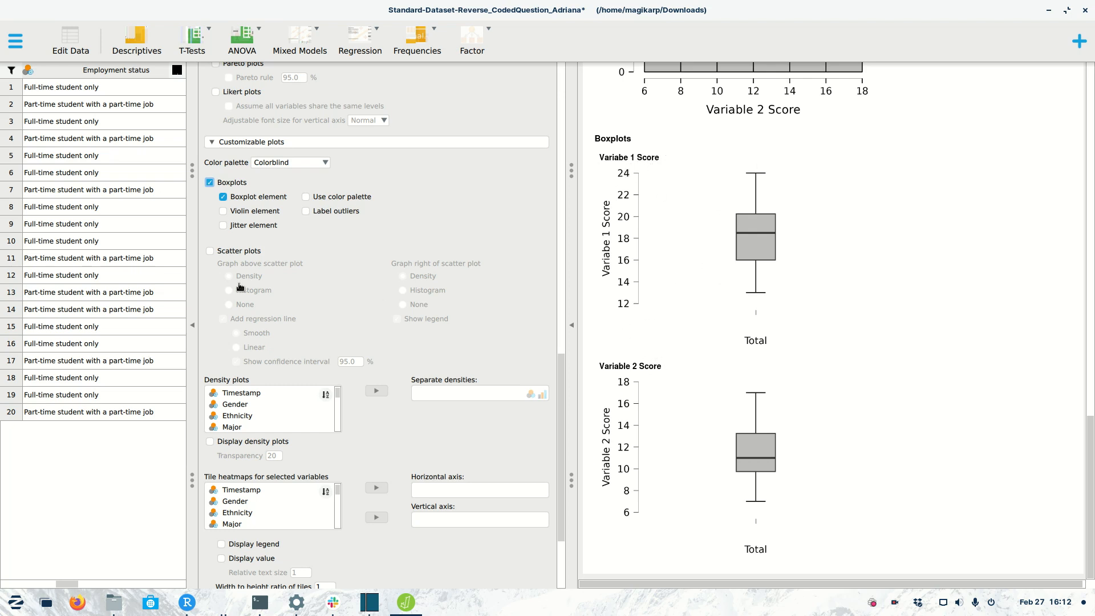
pyautogui.moveTo(563, 278); pyautogui.dragTo(449, 296)
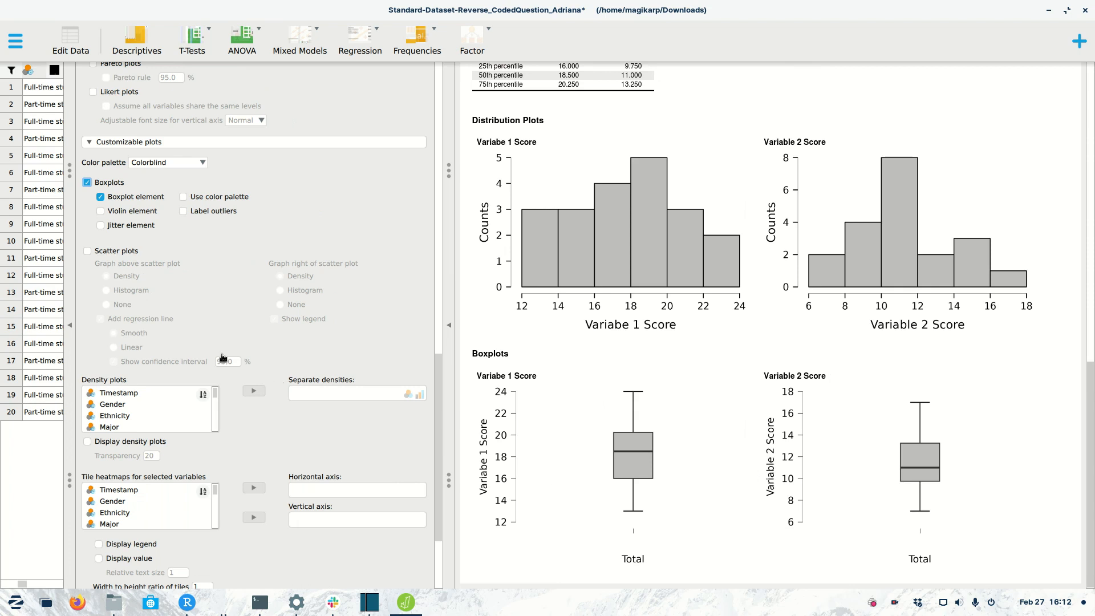
pyautogui.click(100, 212)
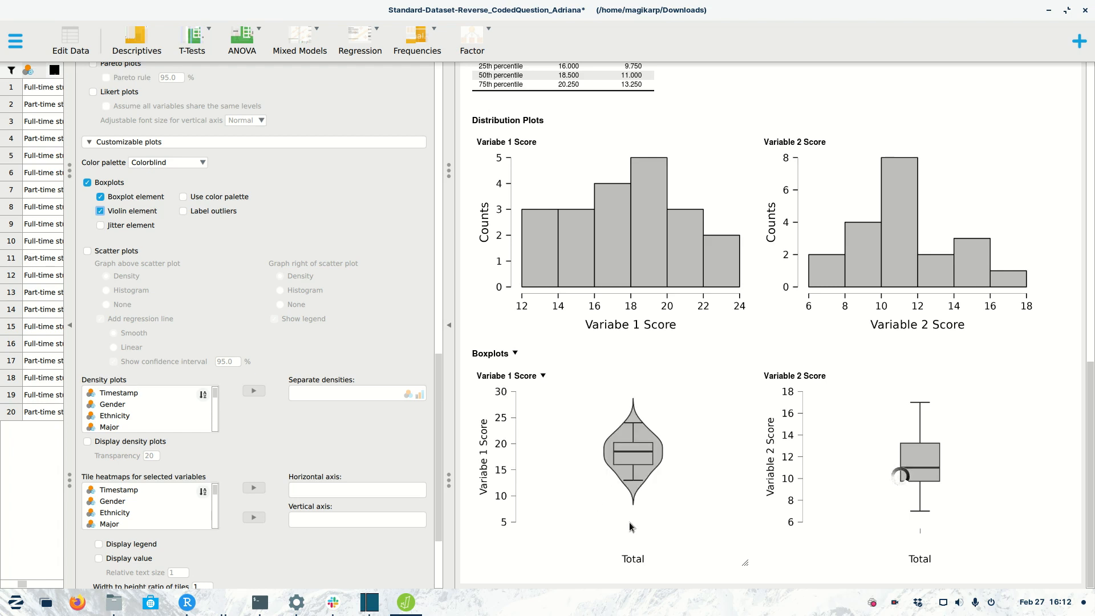
# - Display density curves on the distribution plots of both scores
pyautogui.scroll(10, 242, 350)
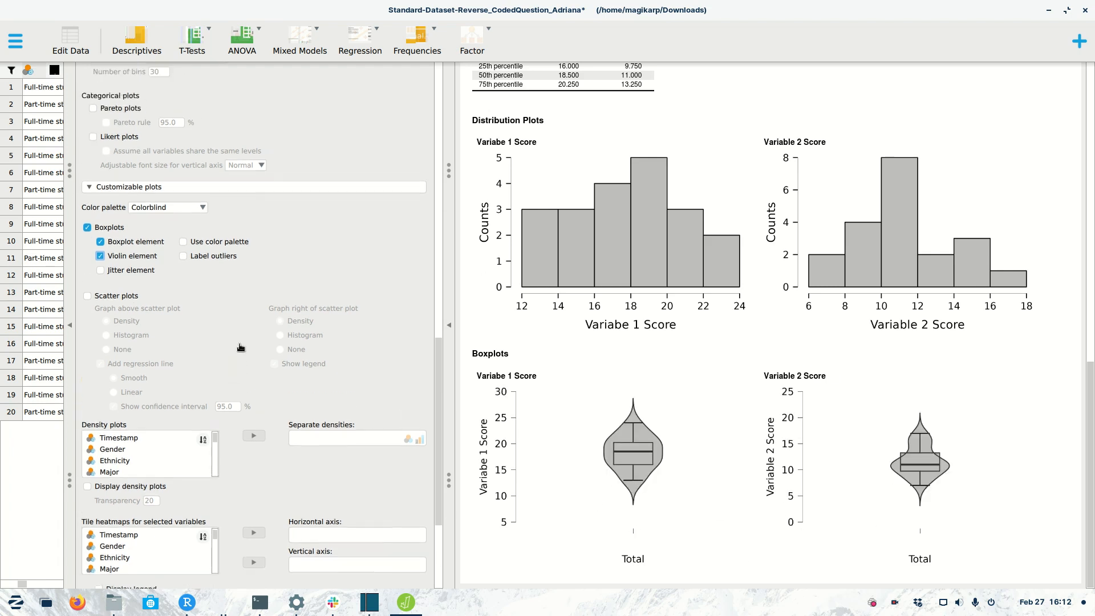
pyautogui.scroll(-1, 160, 356)
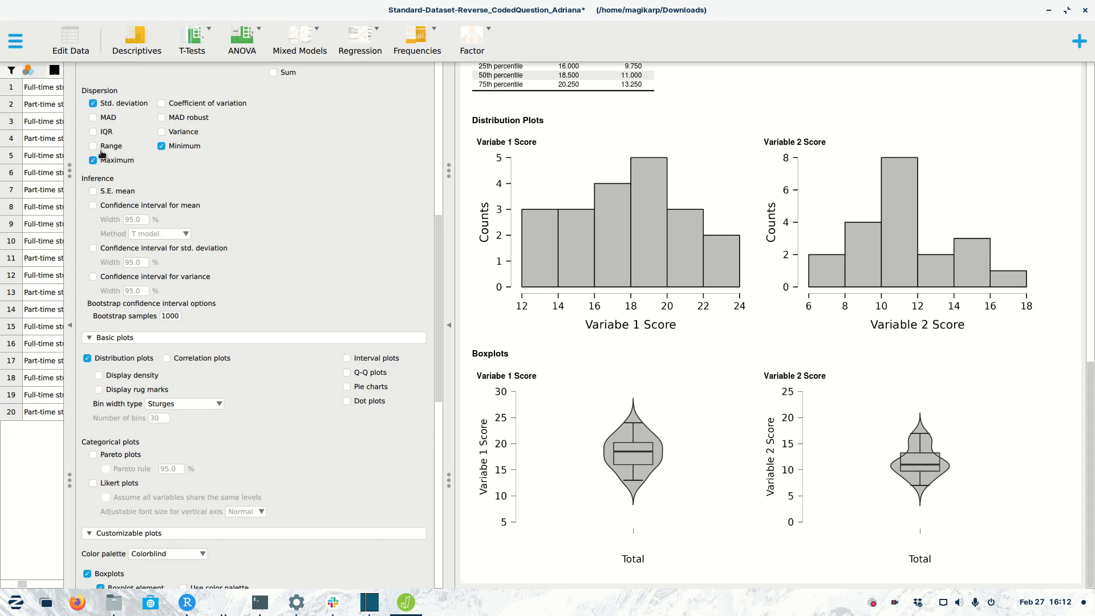
pyautogui.click(99, 376)
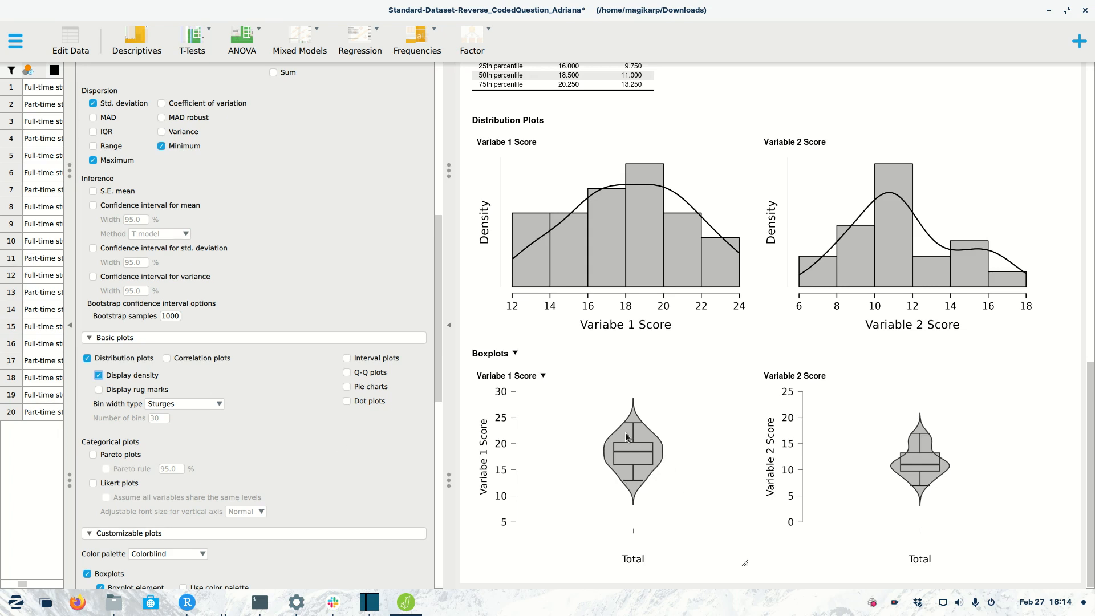
# - Switch to the 112 Lab: Week 8 slides in Chrome, present the Step 2 and Step 3 slides, and exit the slide show
pyautogui.moveTo(242, 602)
pyautogui.click(164, 542)
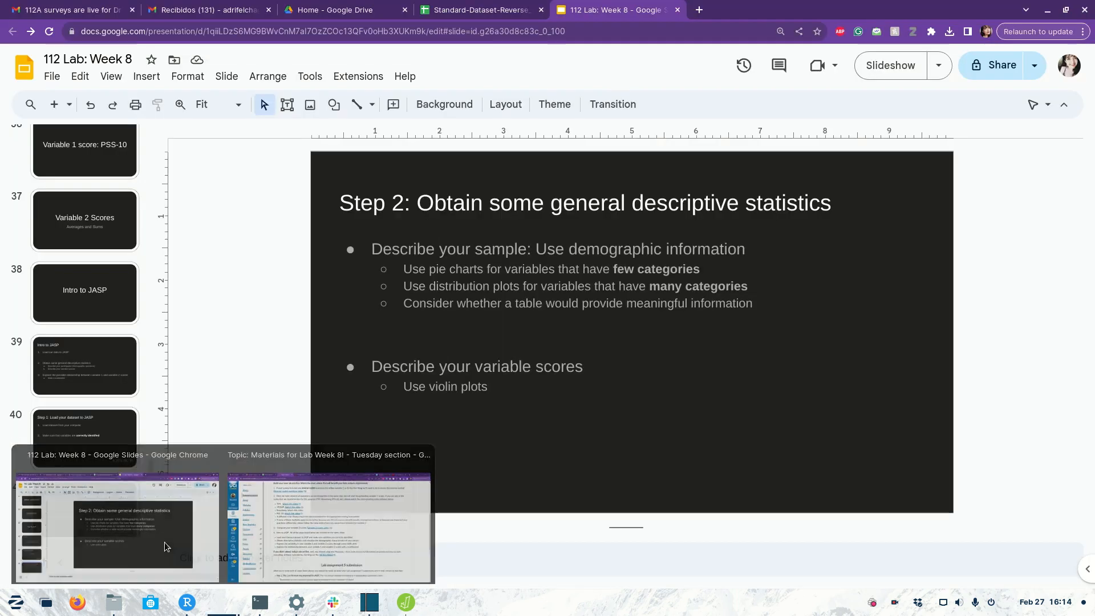
pyautogui.click(890, 65)
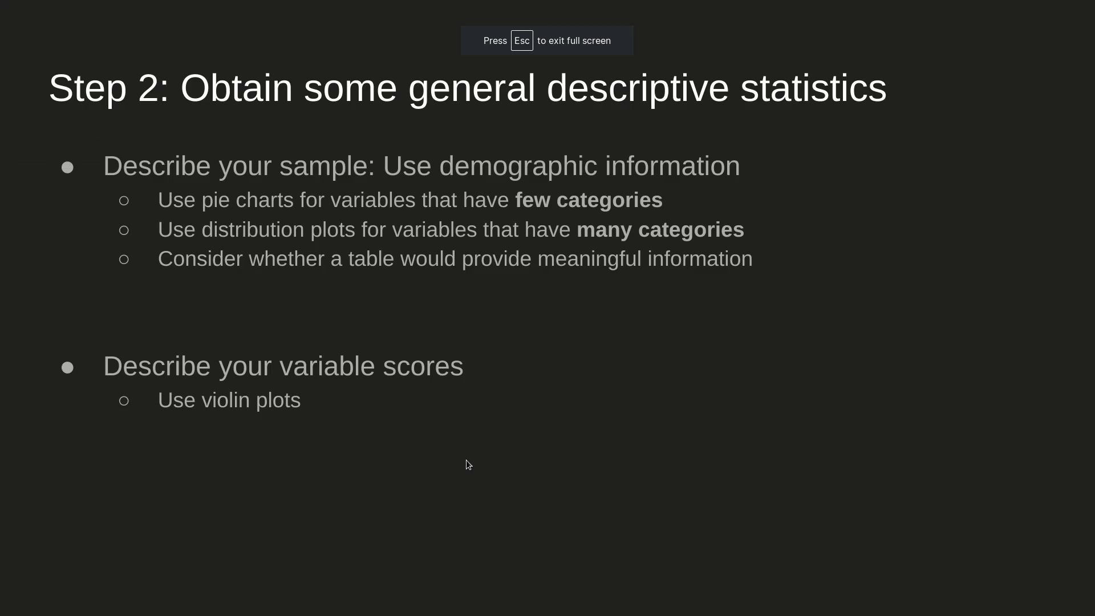
pyautogui.click(430, 497)
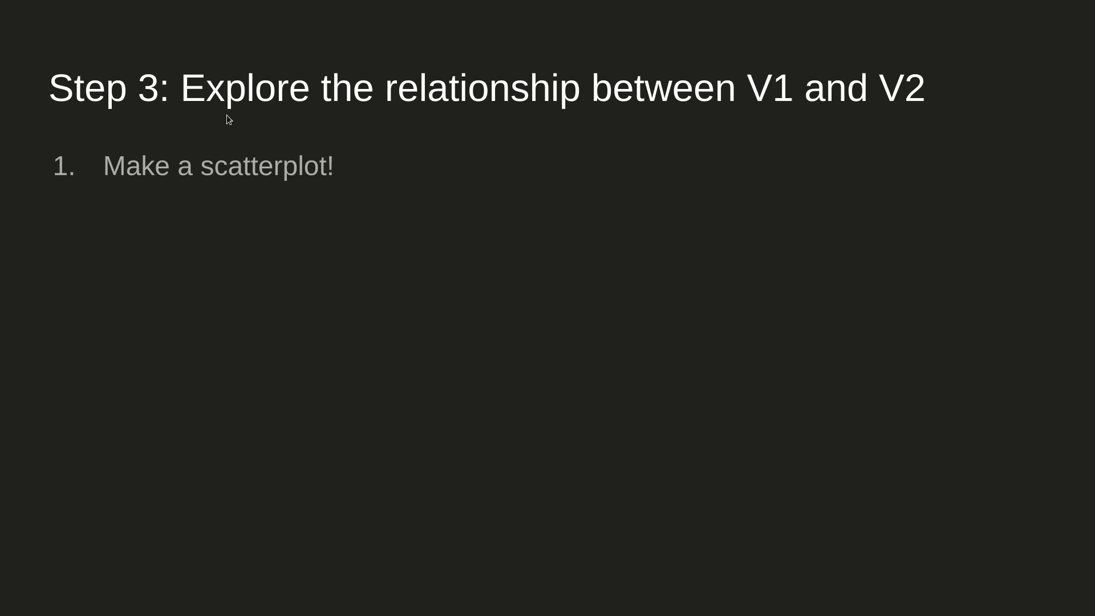
pyautogui.press('Escape')
pyautogui.moveTo(378, 613)
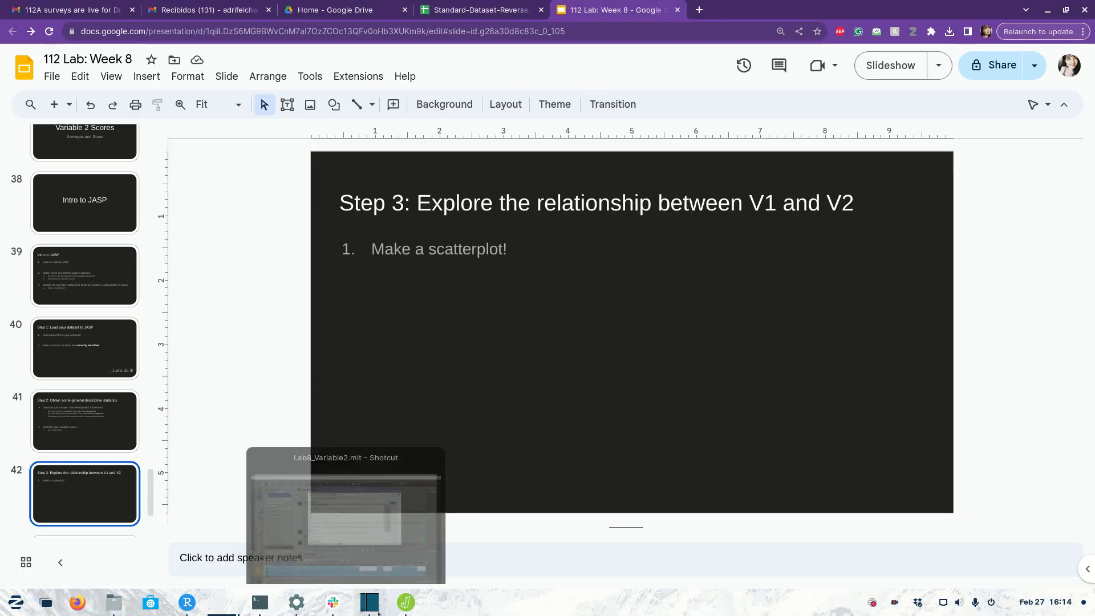
# - Switch to JASP and create a scatter plot of the two variable scores
pyautogui.click(406, 602)
pyautogui.scroll(-10, 231, 374)
pyautogui.scroll(3, 196, 421)
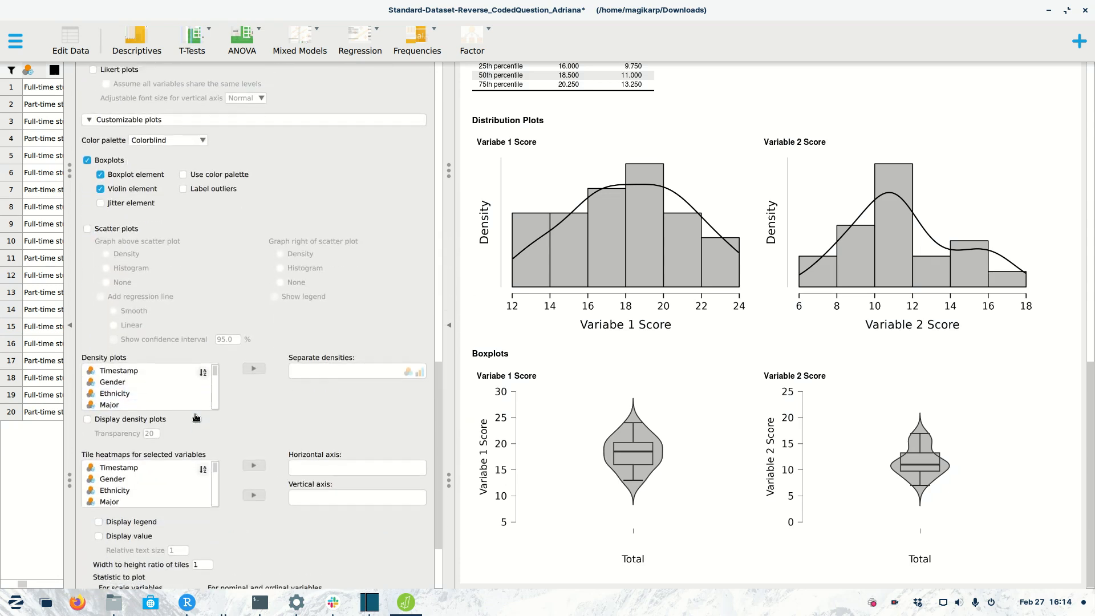
pyautogui.scroll(3, 163, 337)
pyautogui.scroll(2, 151, 333)
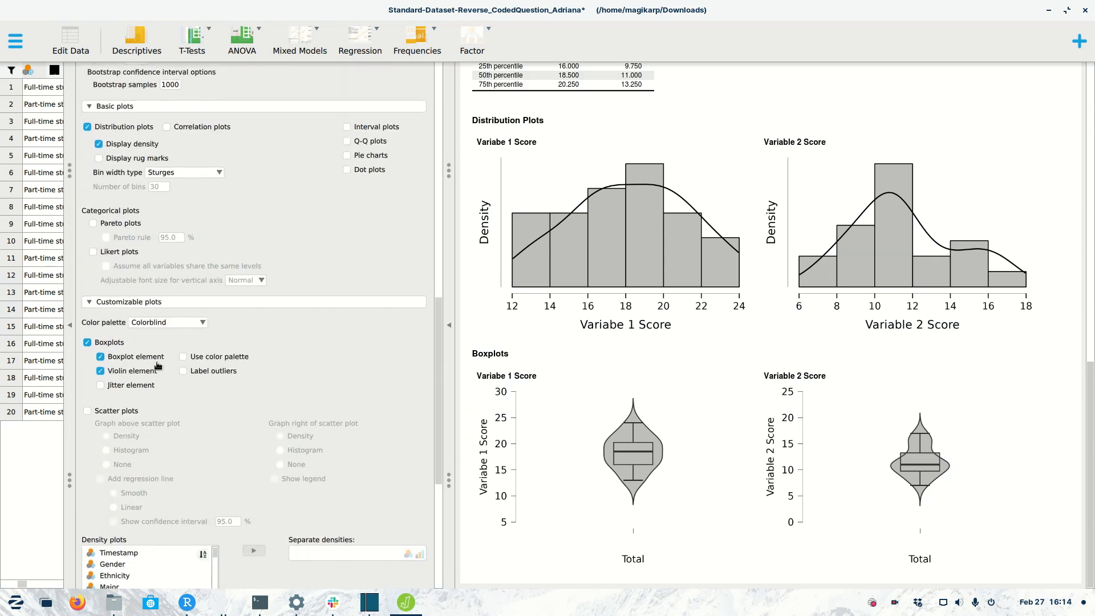
pyautogui.scroll(-6, 154, 347)
pyautogui.scroll(-3, 160, 371)
pyautogui.click(87, 247)
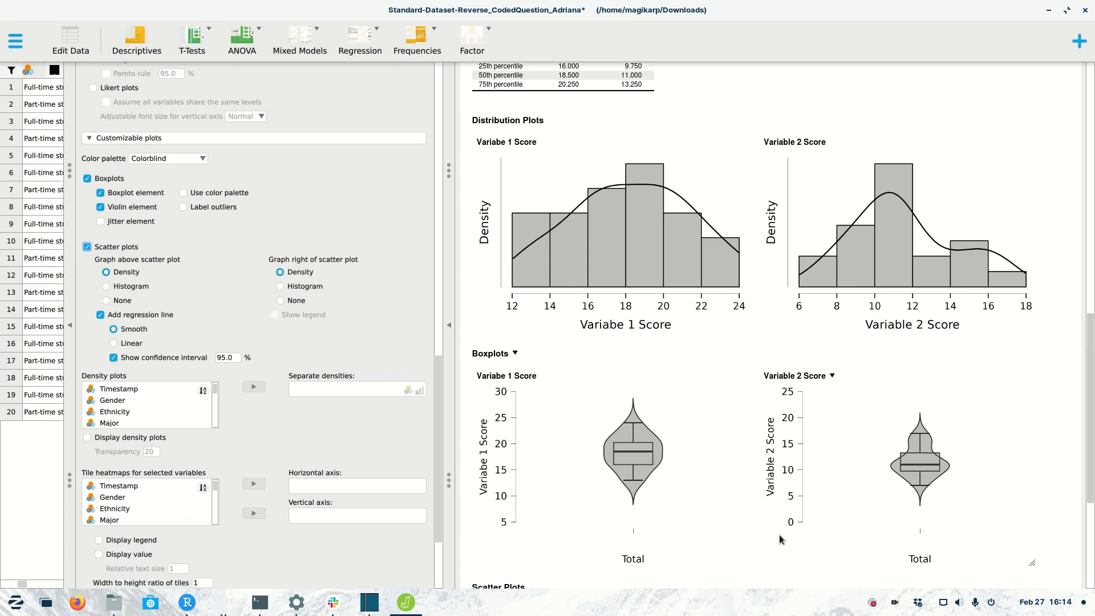
pyautogui.scroll(-4, 710, 556)
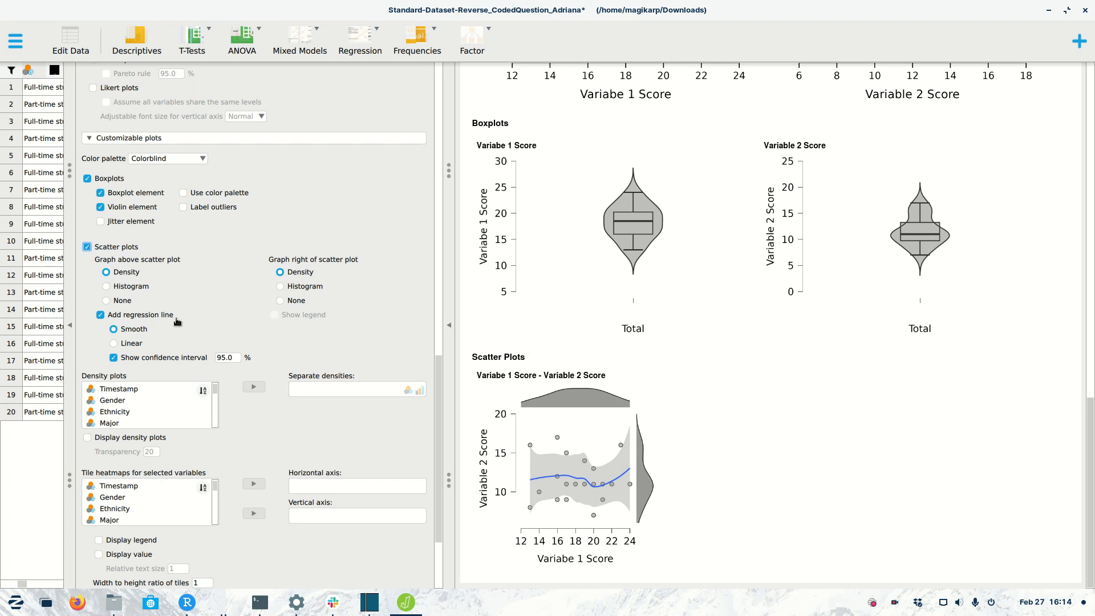
# - Try a histogram as the graph above the scatter plot, and set it back to density
pyautogui.scroll(3, 649, 484)
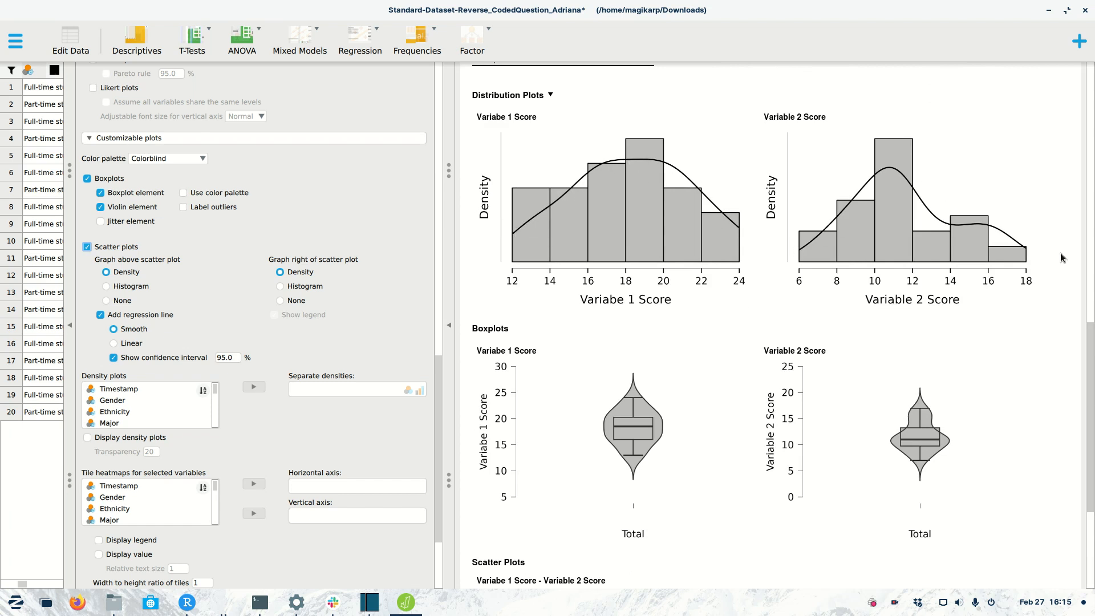
pyautogui.scroll(-1, 675, 525)
pyautogui.scroll(-2, 599, 436)
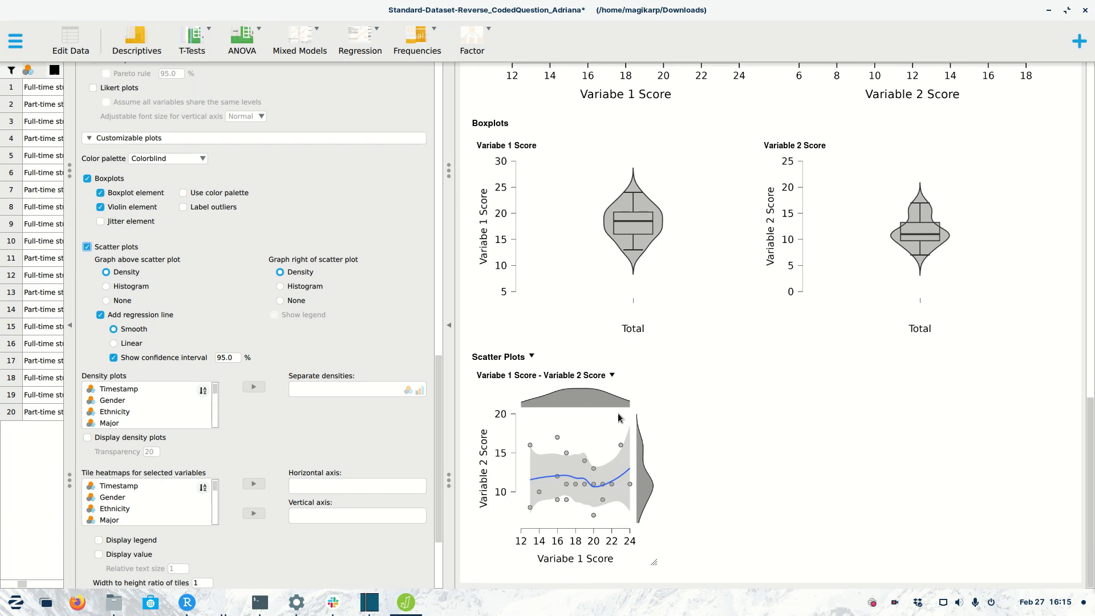
pyautogui.click(107, 287)
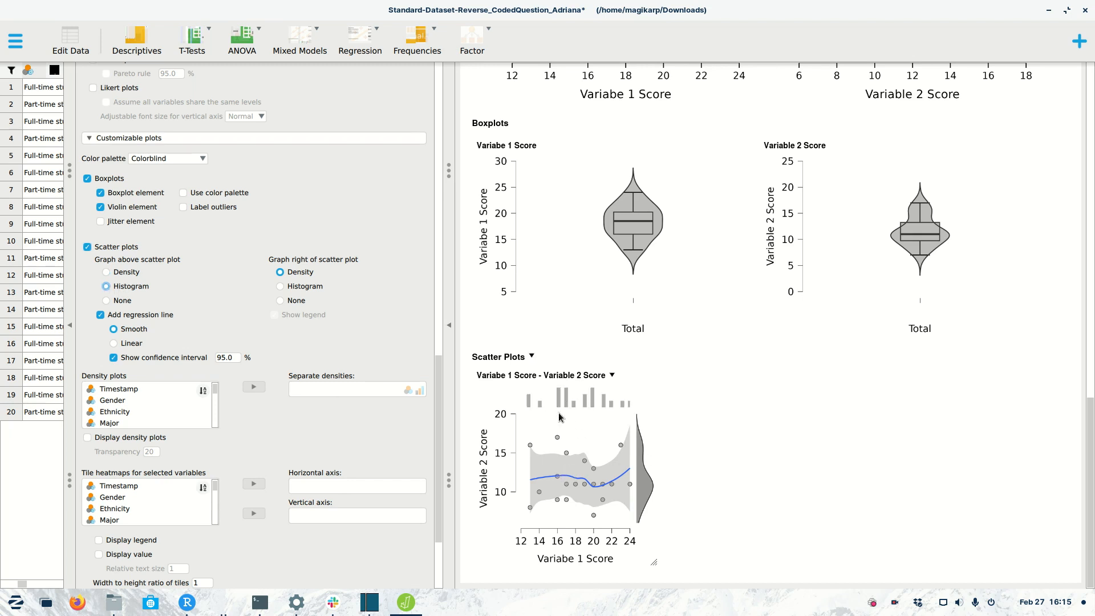
pyautogui.click(106, 272)
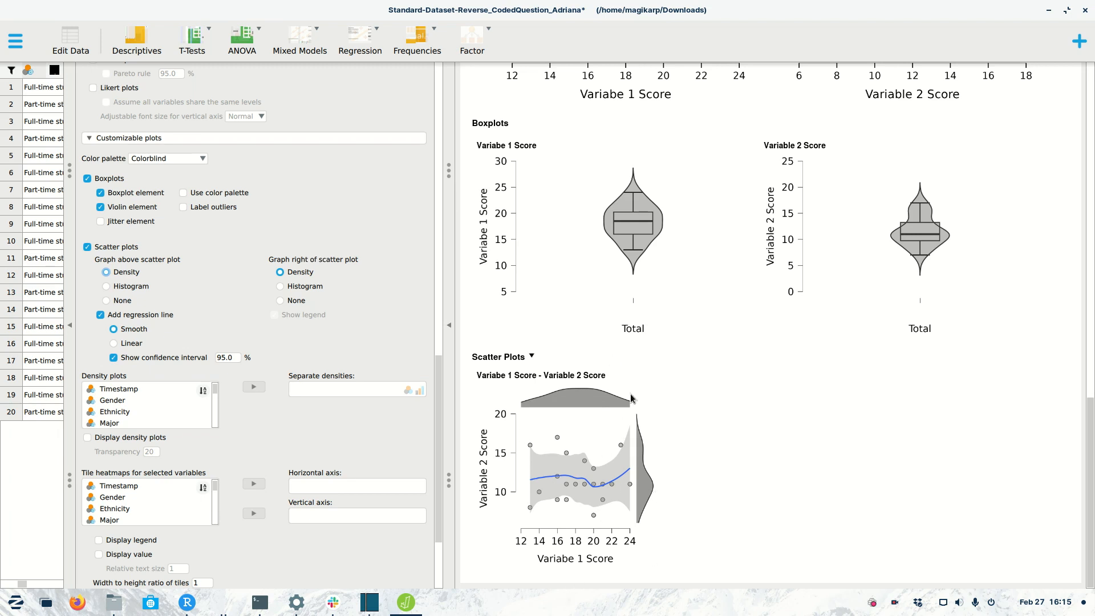
# - Enlarge the scatter plot of the two scores in the results
pyautogui.moveTo(651, 559); pyautogui.dragTo(797, 606)
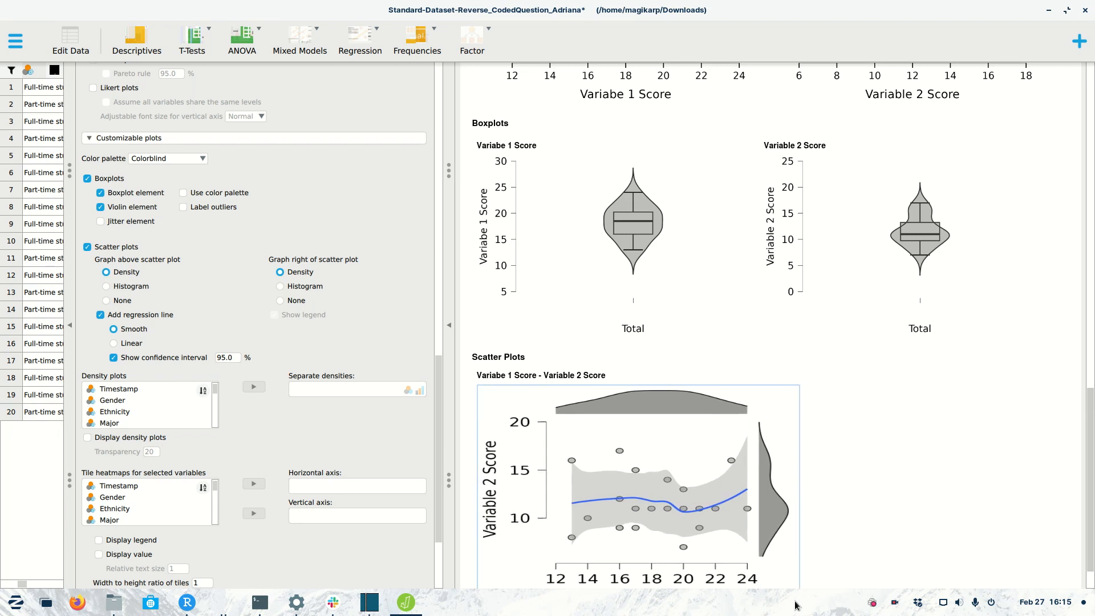
pyautogui.scroll(-1, 767, 390)
pyautogui.moveTo(793, 562); pyautogui.dragTo(804, 599)
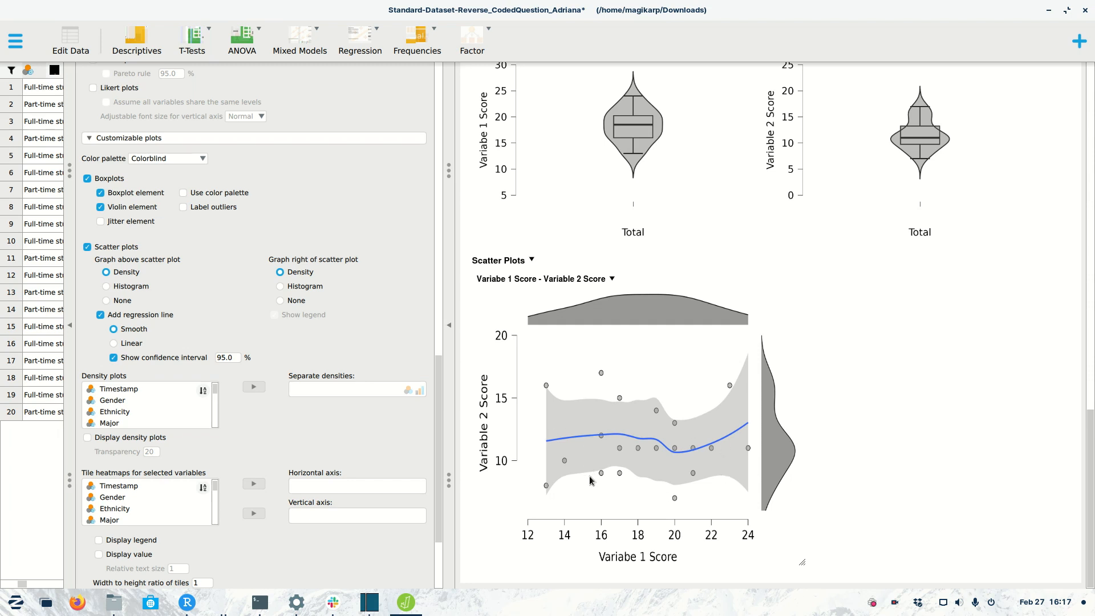
# - Switch to the slide show in Chrome, advance to the Lab assignment 5 slide, and exit the slide show
pyautogui.hotkey('alt', 'Tab')
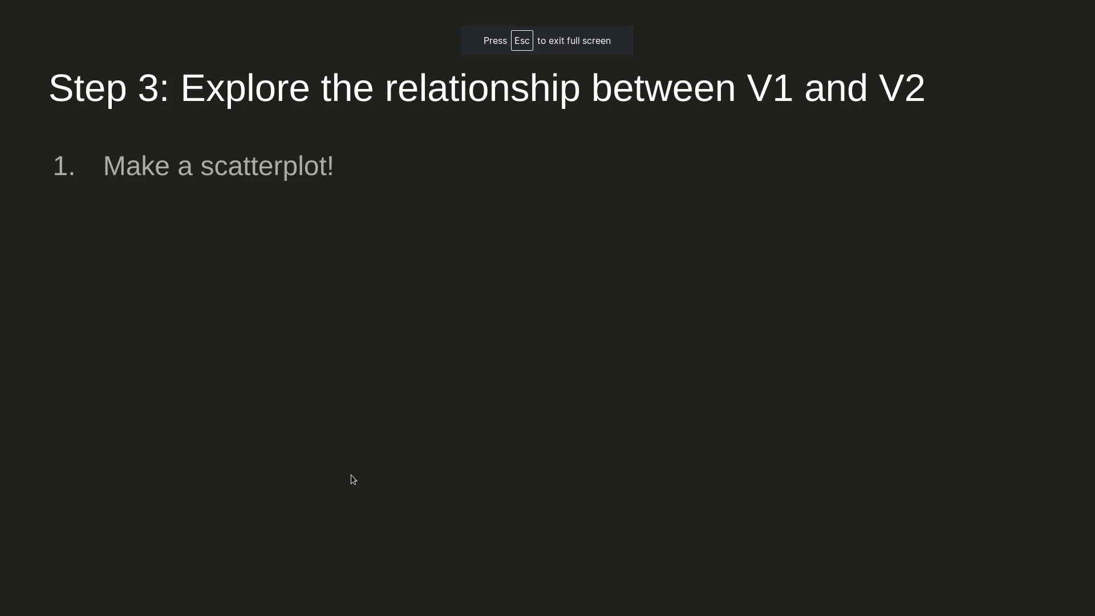
pyautogui.press('Right')
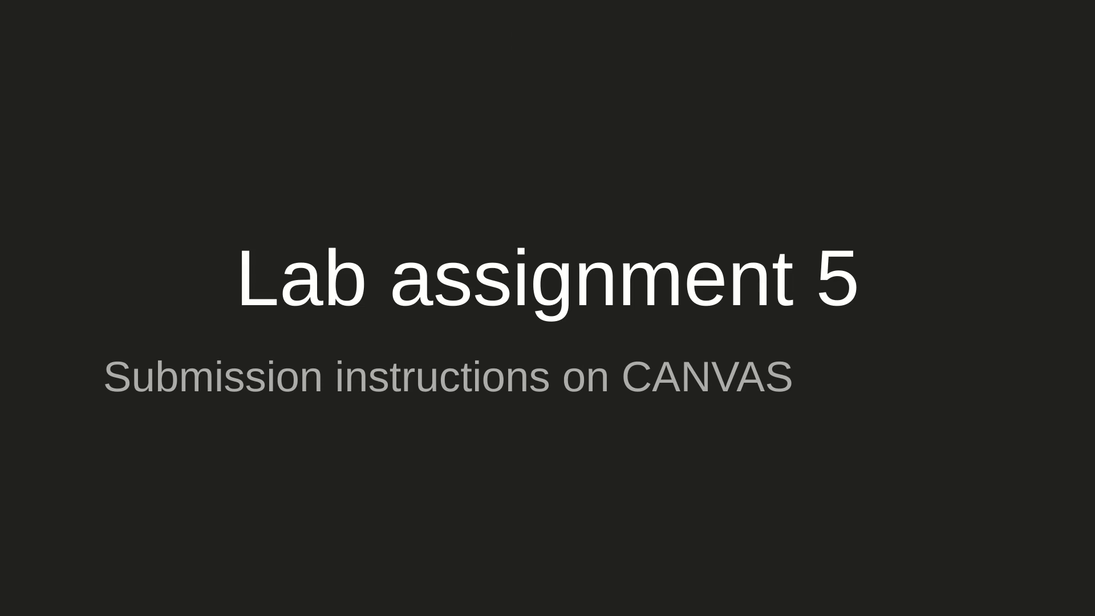
pyautogui.press('Escape')
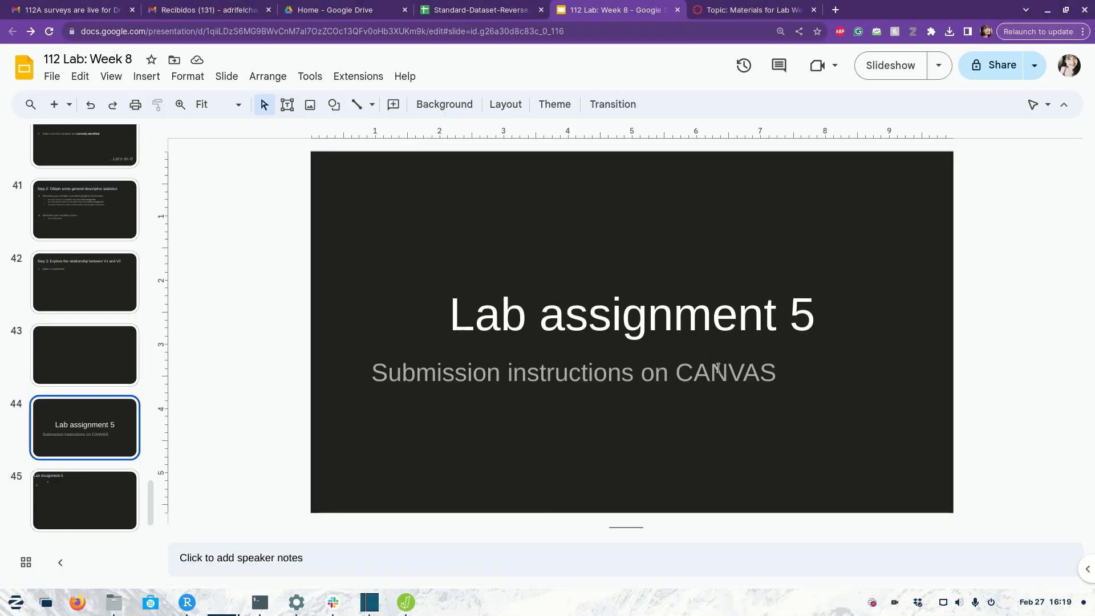
# - Show the Lab assignment 5 submission instructions on Canvas, and highlight the .csv file requirement and the numeric-values rule
pyautogui.click(744, 9)
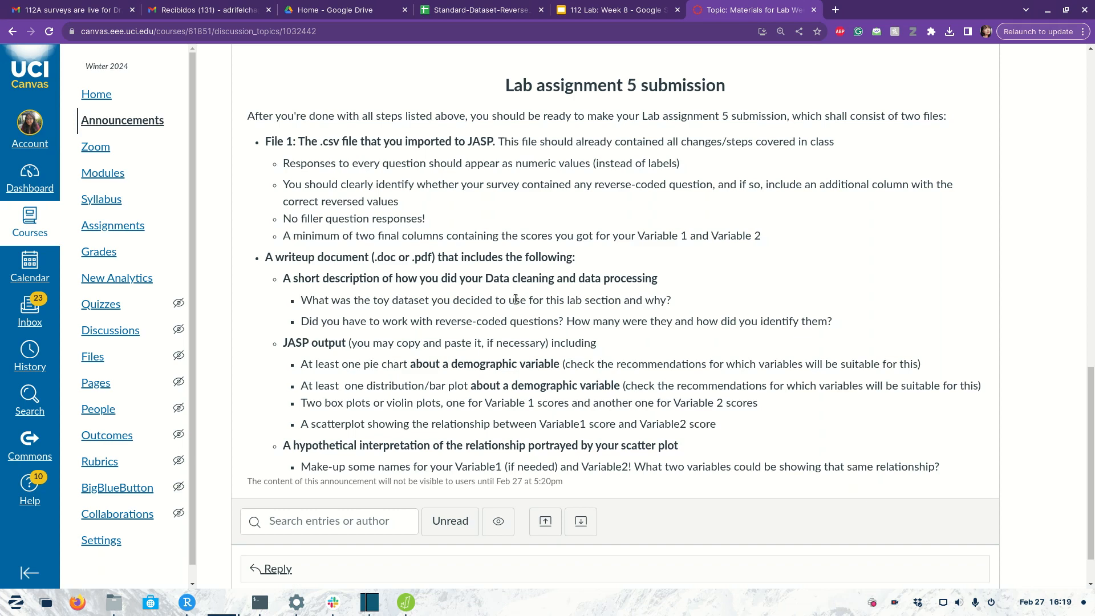
pyautogui.moveTo(293, 142); pyautogui.dragTo(494, 142)
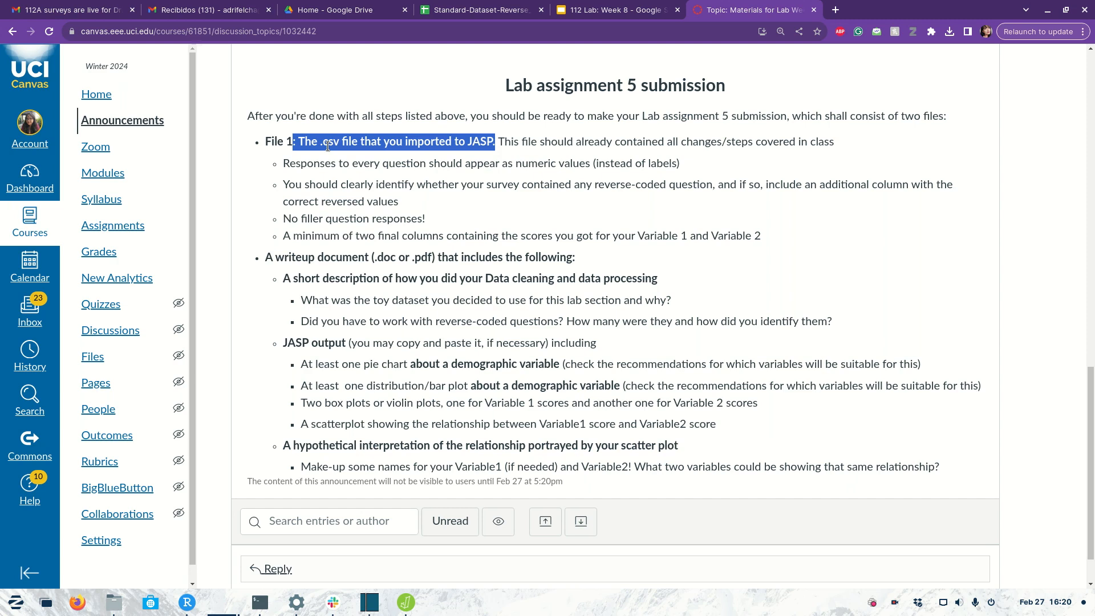
pyautogui.click(379, 187)
pyautogui.moveTo(364, 165); pyautogui.dragTo(589, 161)
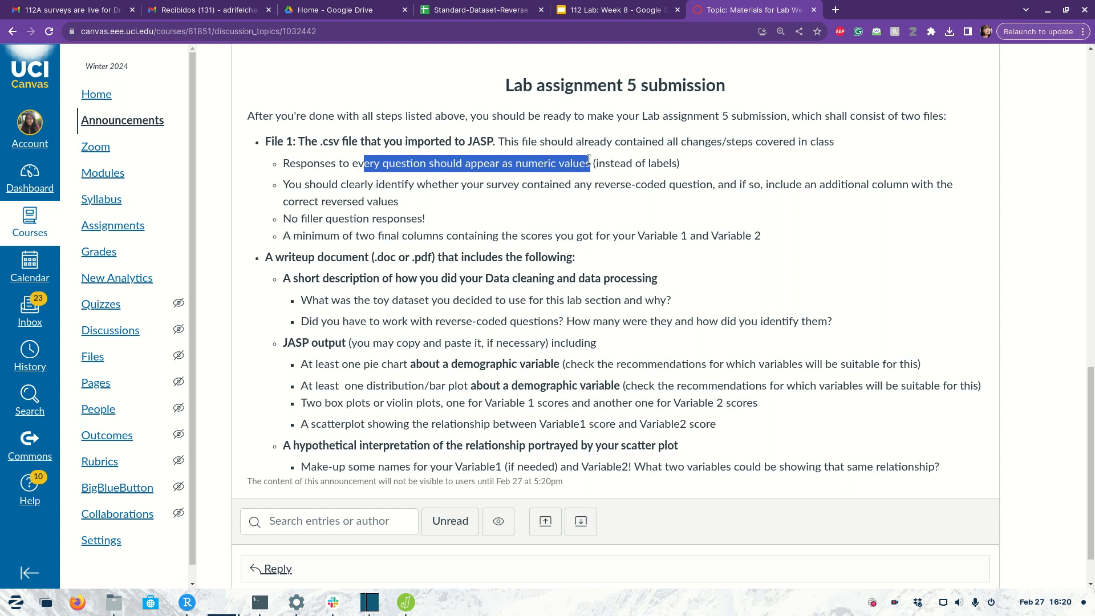
pyautogui.click(471, 196)
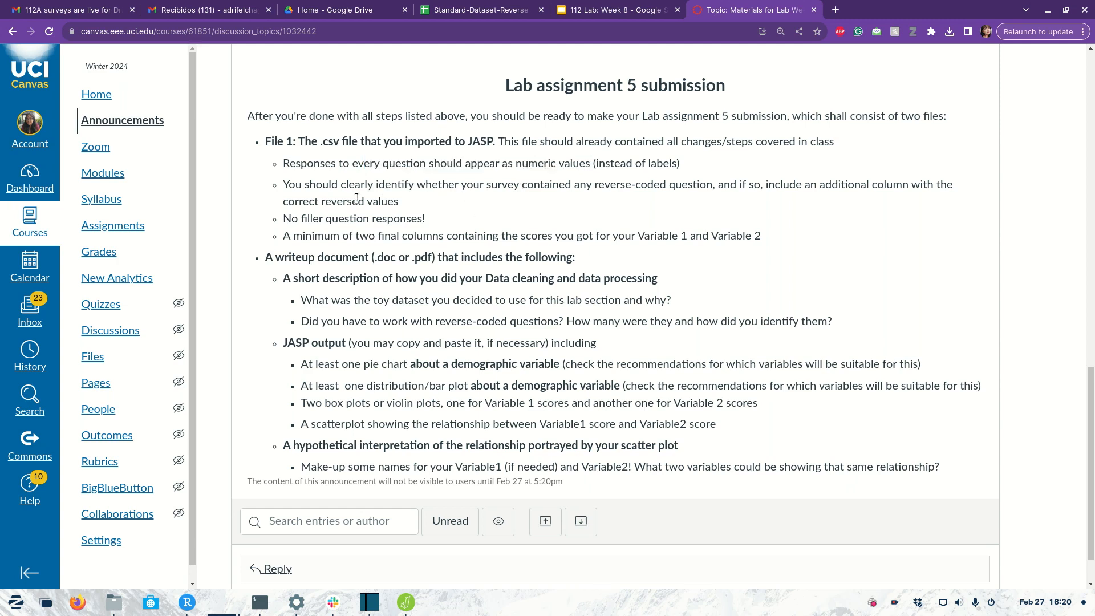
# - Highlight the File 1 requirements on reverse-coded questions, filler question responses, and the two final score columns
pyautogui.moveTo(378, 184); pyautogui.dragTo(668, 184)
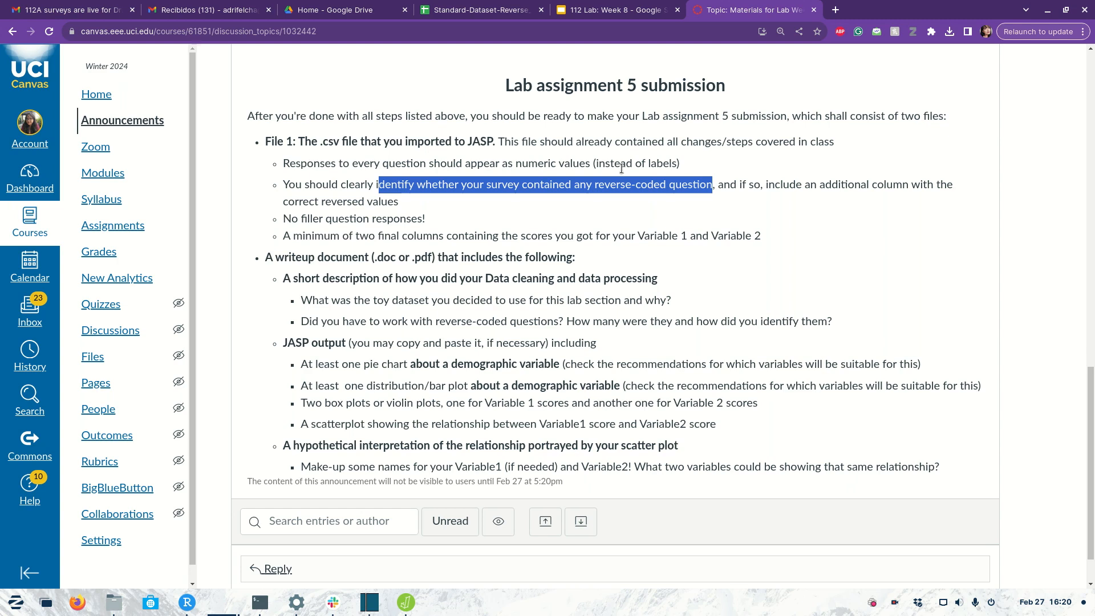
pyautogui.click(735, 180)
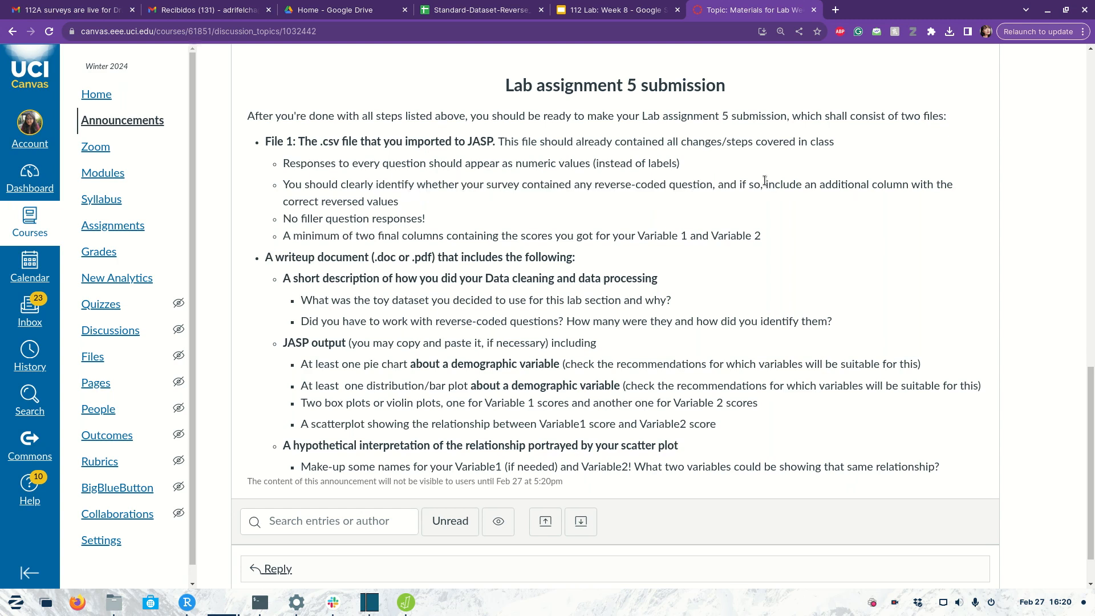
pyautogui.moveTo(765, 180); pyautogui.dragTo(422, 213)
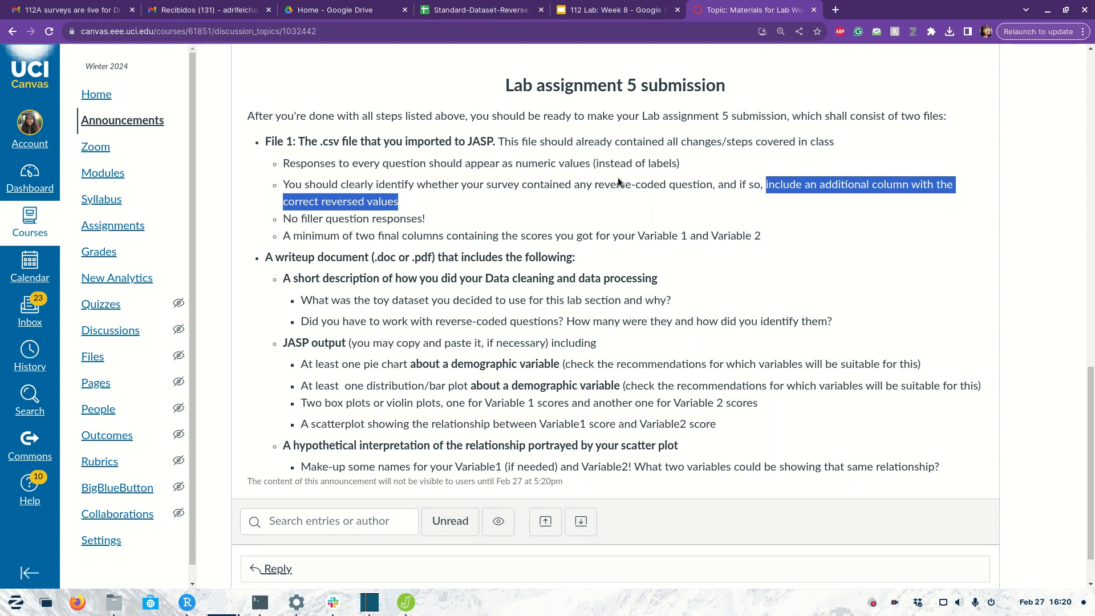
pyautogui.moveTo(435, 217); pyautogui.dragTo(268, 221)
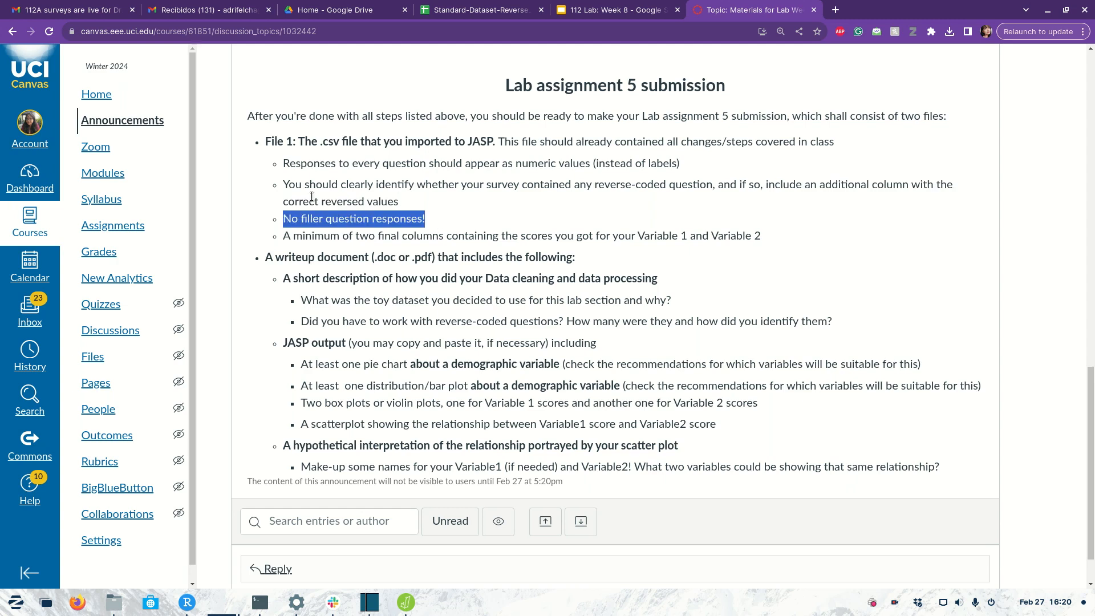
pyautogui.click(340, 225)
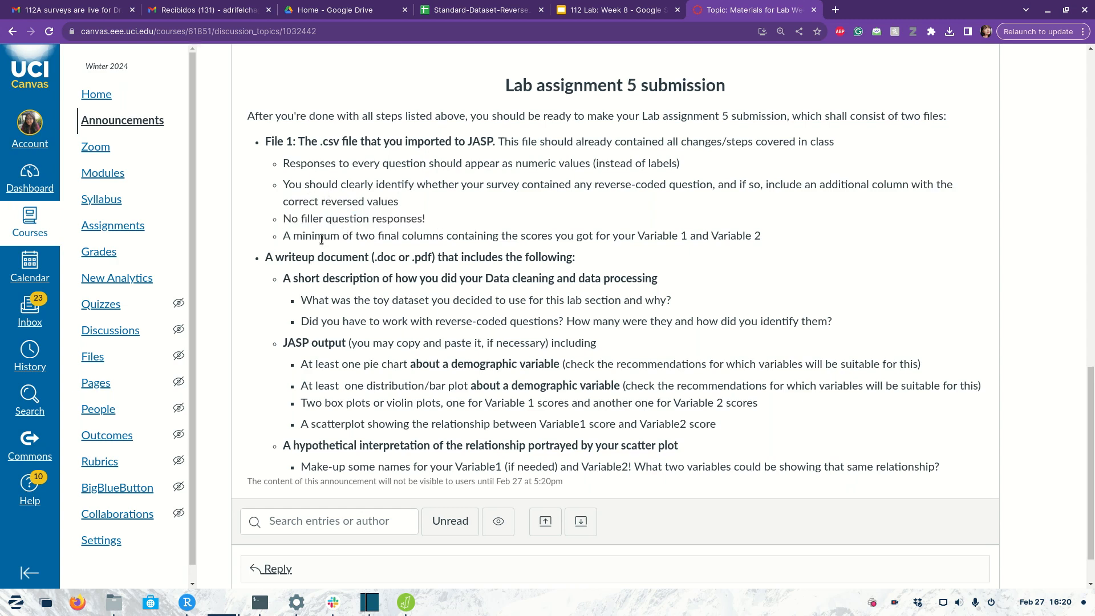
pyautogui.moveTo(290, 237); pyautogui.dragTo(769, 238)
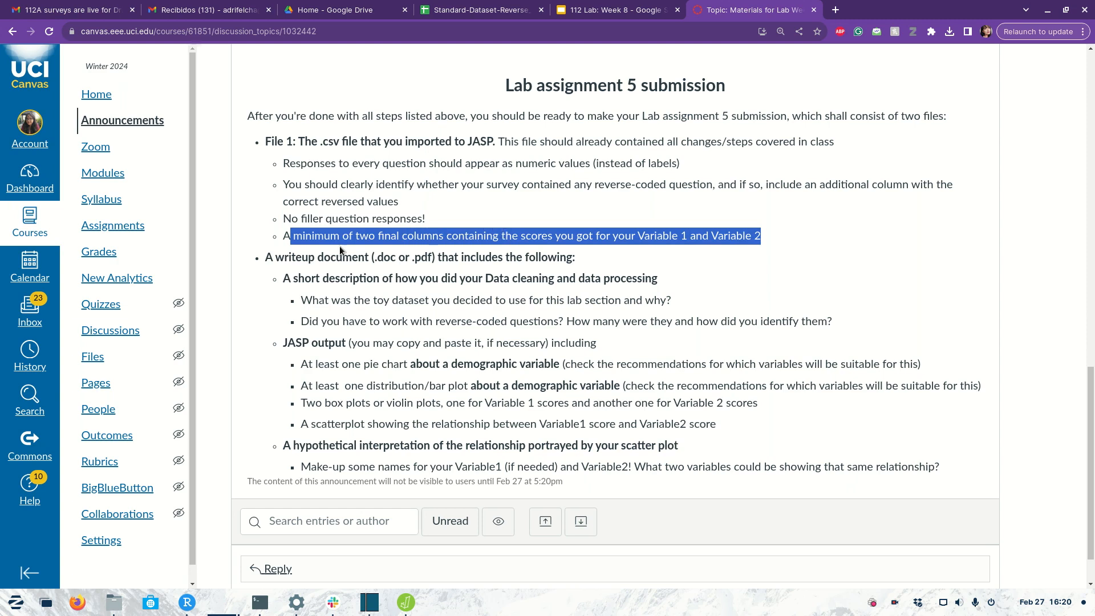
pyautogui.click(425, 230)
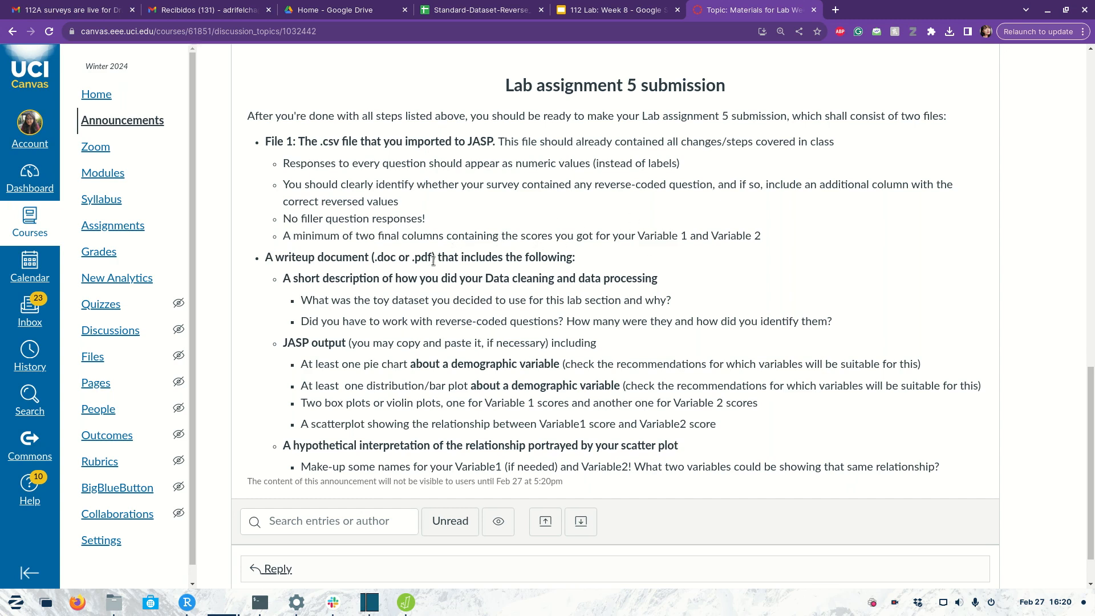
# - Highlight the writeup document requirement and its data cleaning description, including the toy dataset and reverse-coded question prompts
pyautogui.moveTo(266, 260); pyautogui.dragTo(583, 263)
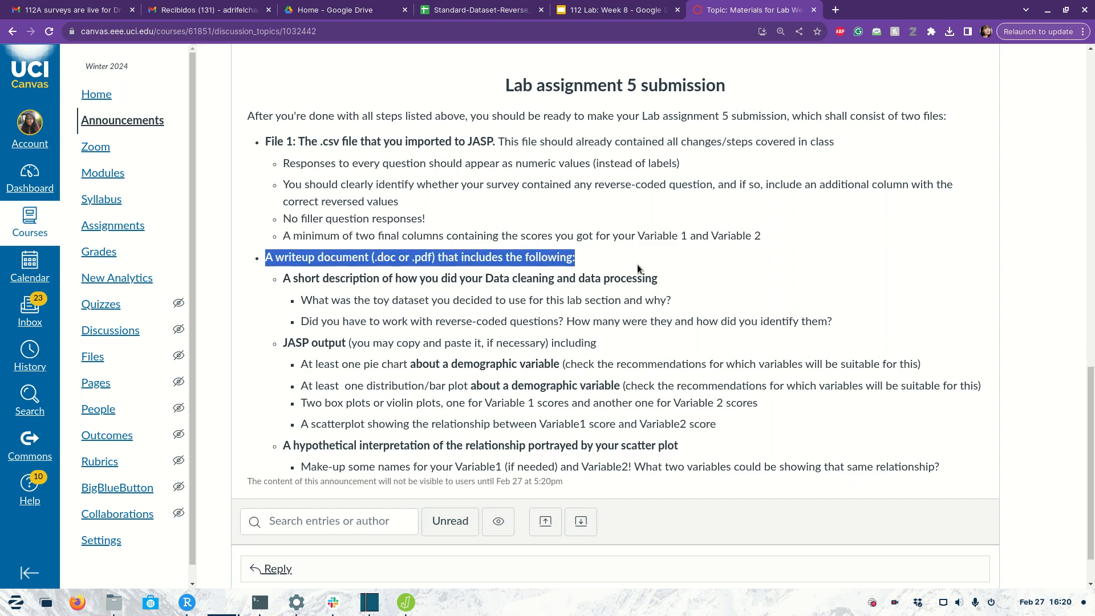
pyautogui.click(308, 286)
pyautogui.moveTo(284, 278); pyautogui.dragTo(663, 288)
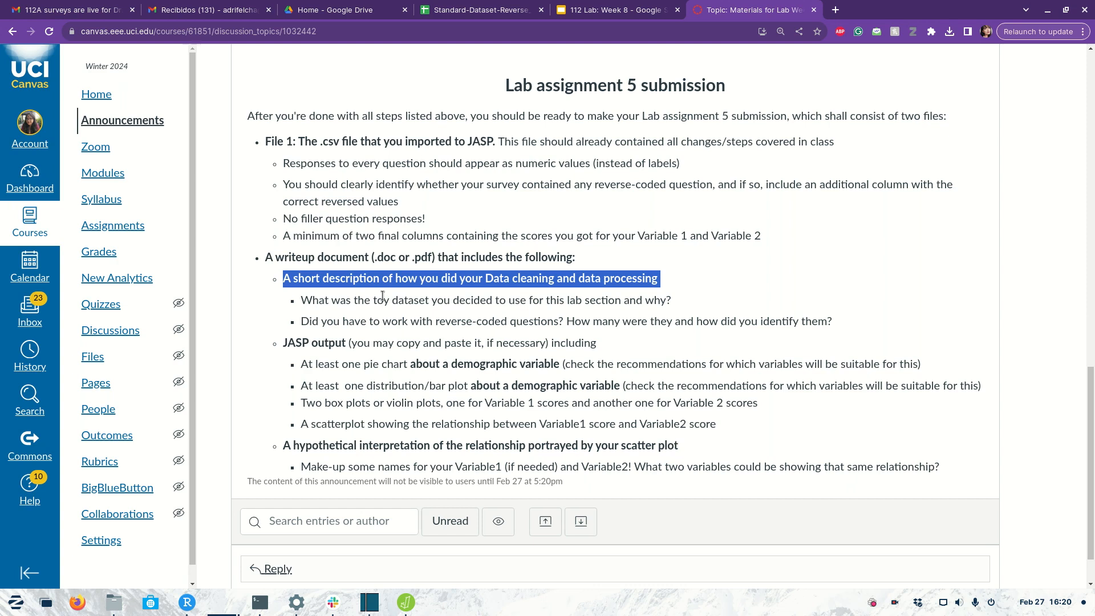
pyautogui.click(345, 308)
pyautogui.moveTo(331, 300); pyautogui.dragTo(474, 297)
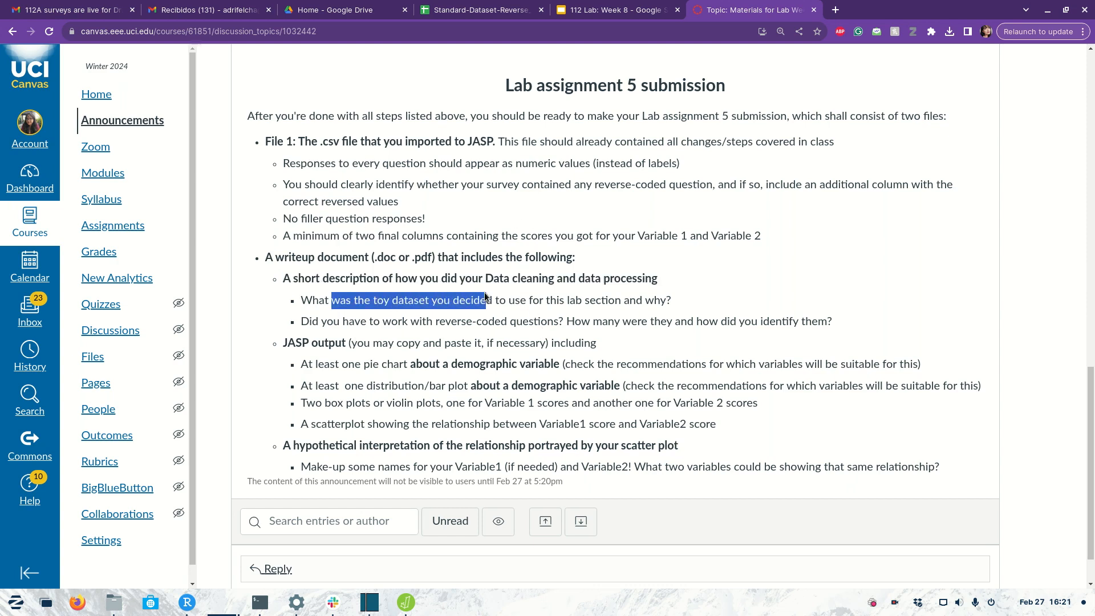
pyautogui.click(363, 317)
pyautogui.moveTo(340, 321); pyautogui.dragTo(564, 323)
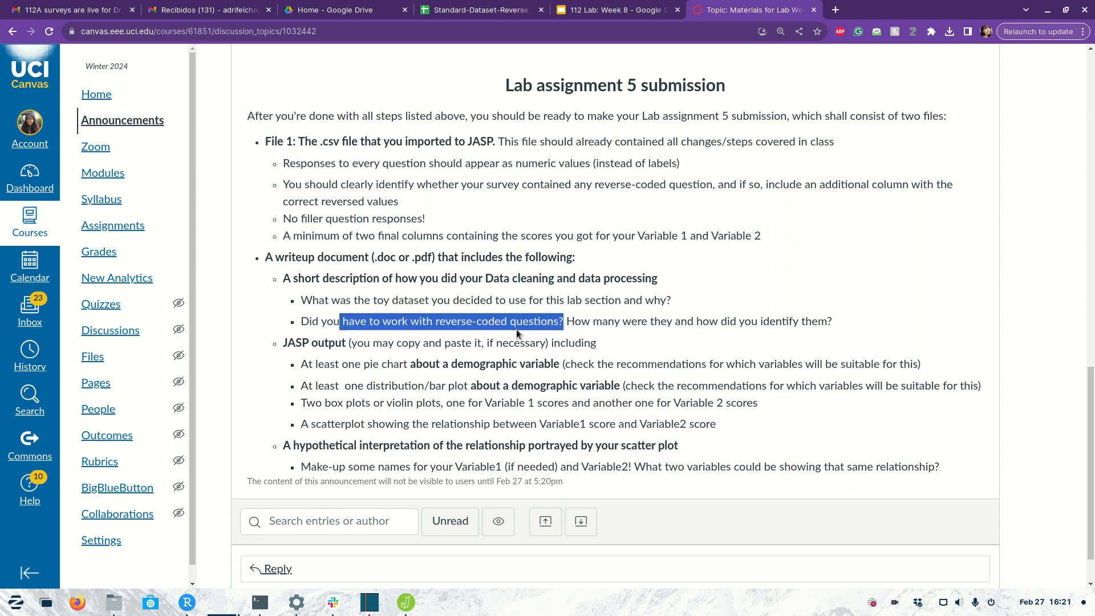
pyautogui.moveTo(574, 321); pyautogui.dragTo(825, 318)
pyautogui.click(762, 353)
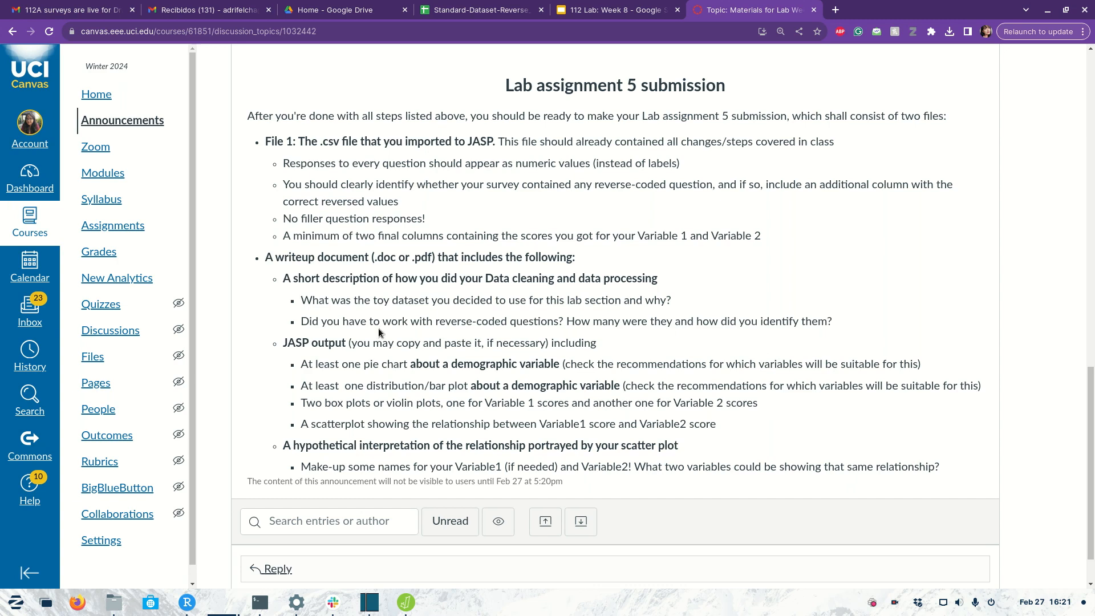
# - Highlight the JASP output requirement, its copy-and-paste note, and the pie chart and distribution/bar plot items for demographic variables
pyautogui.moveTo(283, 343); pyautogui.dragTo(348, 343)
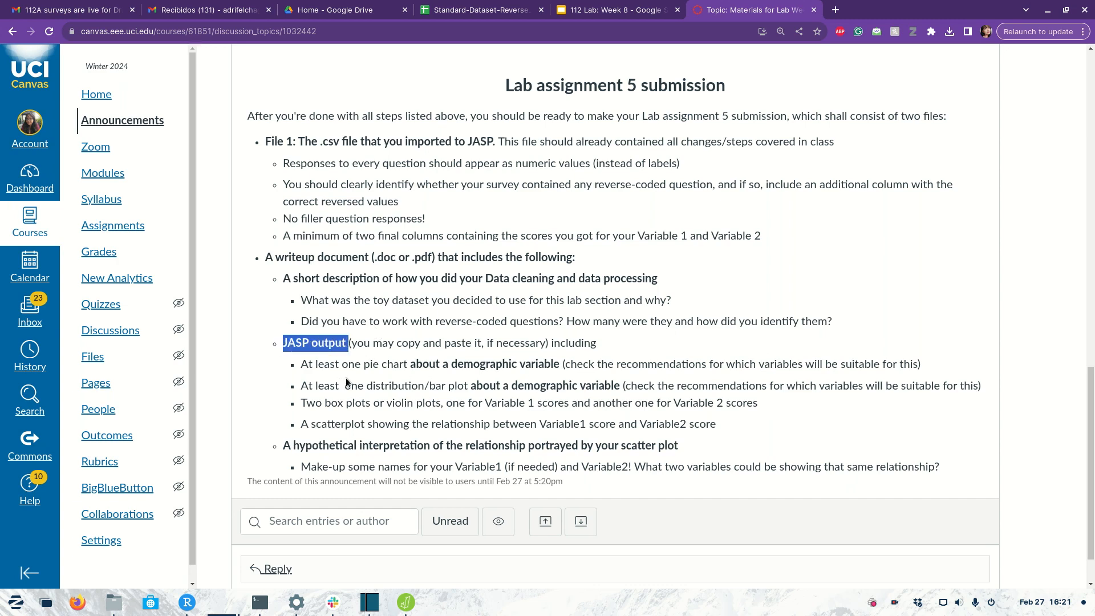
pyautogui.click(359, 344)
pyautogui.moveTo(397, 341); pyautogui.dragTo(482, 343)
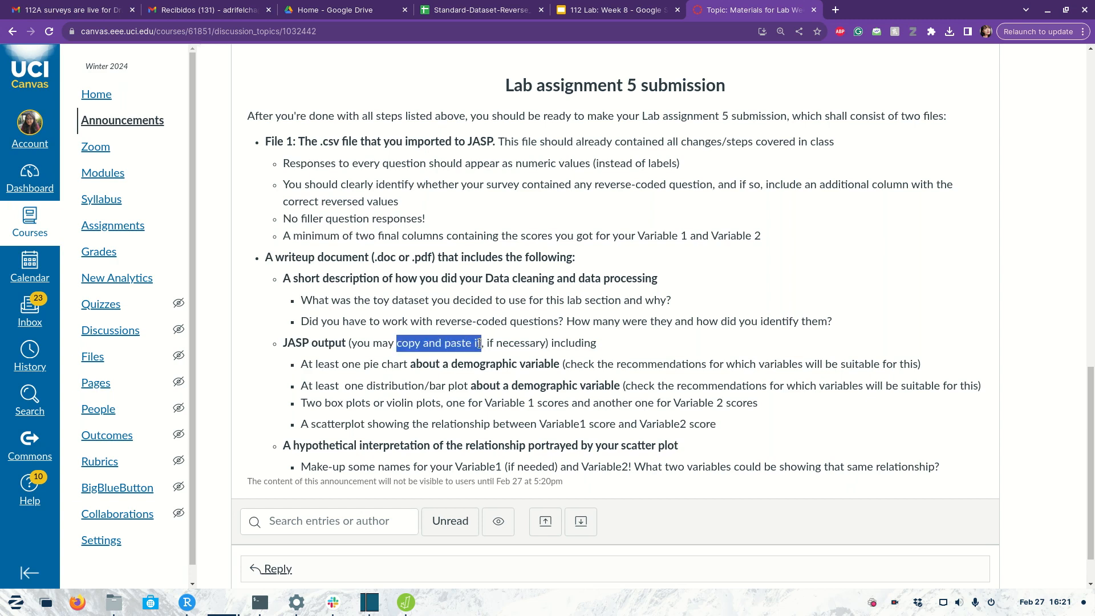
pyautogui.click(345, 368)
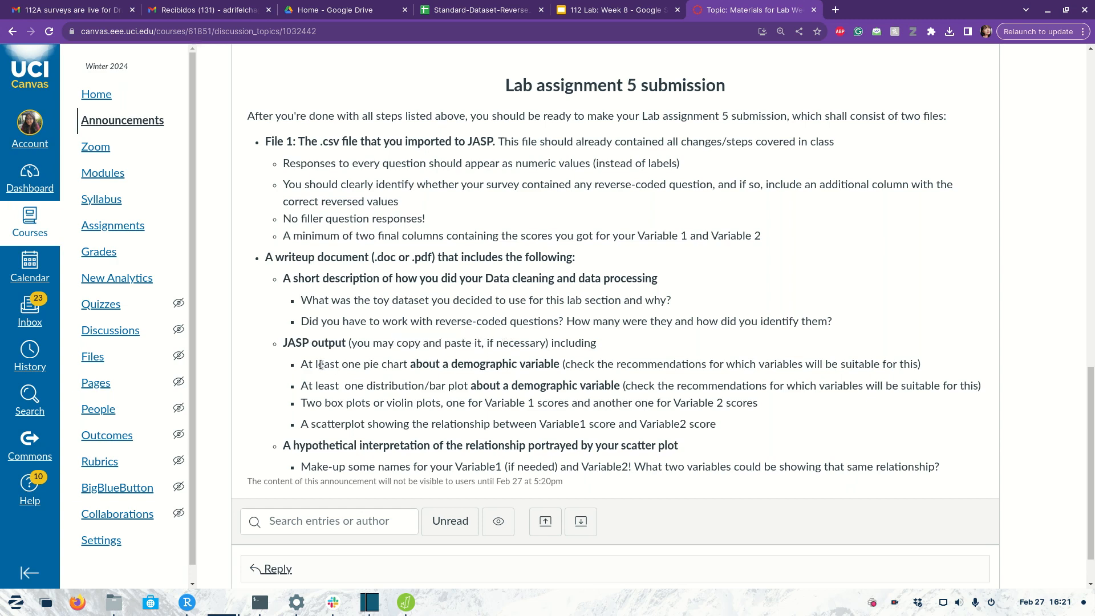
pyautogui.moveTo(363, 365); pyautogui.dragTo(563, 383)
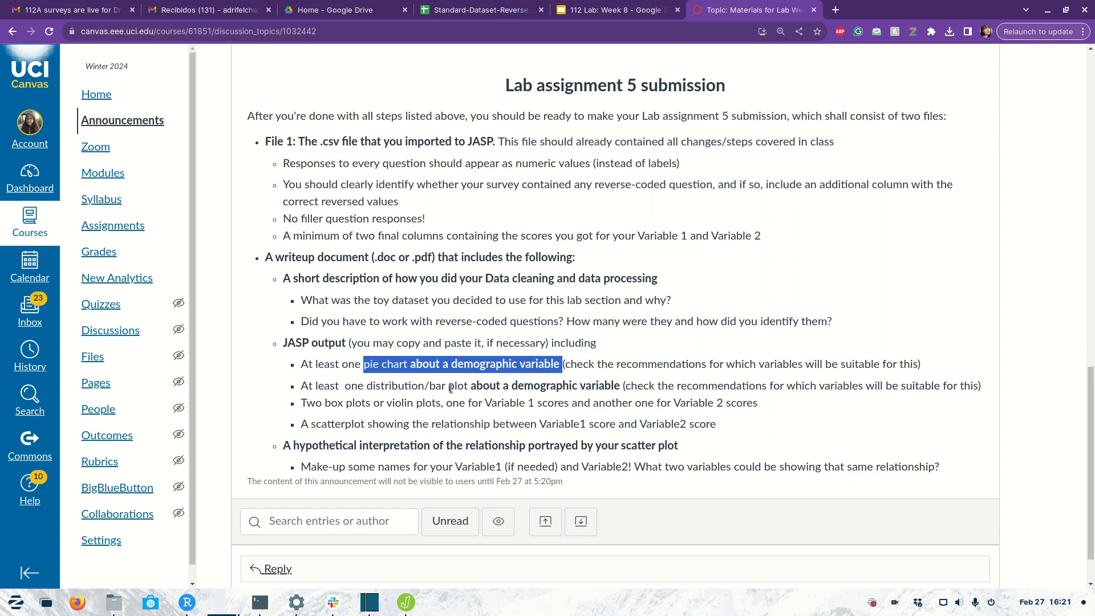
pyautogui.click(365, 387)
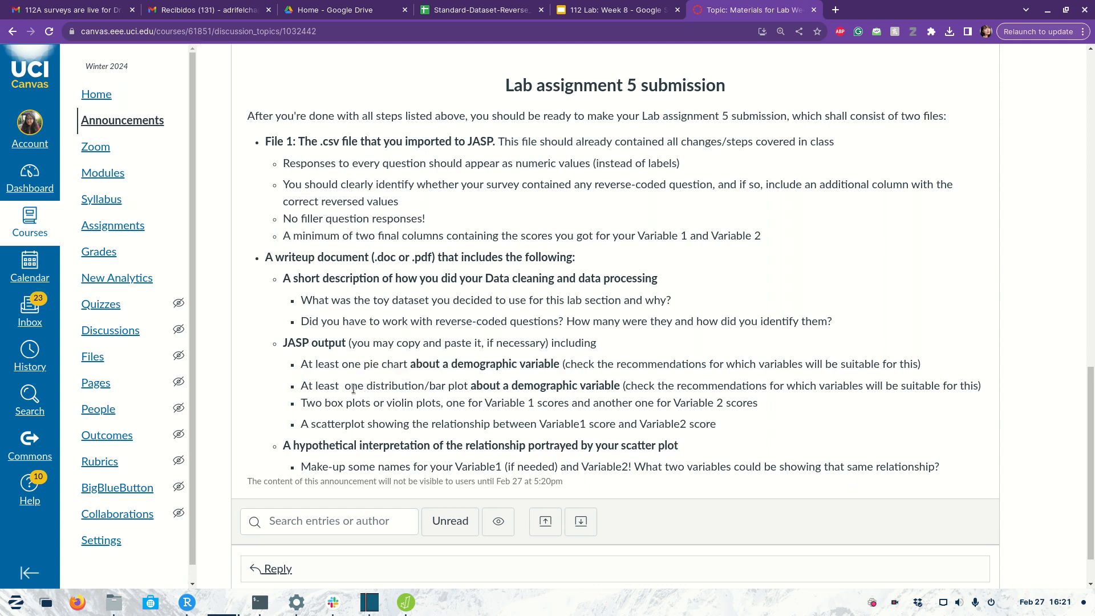
pyautogui.moveTo(344, 386); pyautogui.dragTo(619, 384)
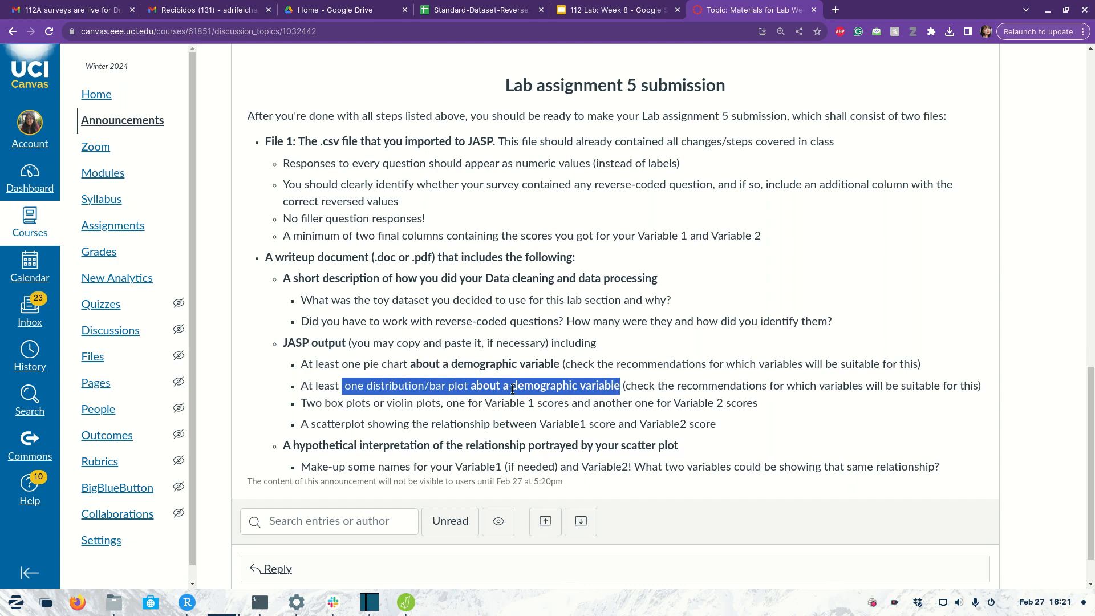
# - Highlight the JASP output items on box plots or violin plots and on the scatterplot of the Variable1 and Variable2 scores
pyautogui.click(449, 408)
pyautogui.moveTo(318, 406); pyautogui.dragTo(448, 403)
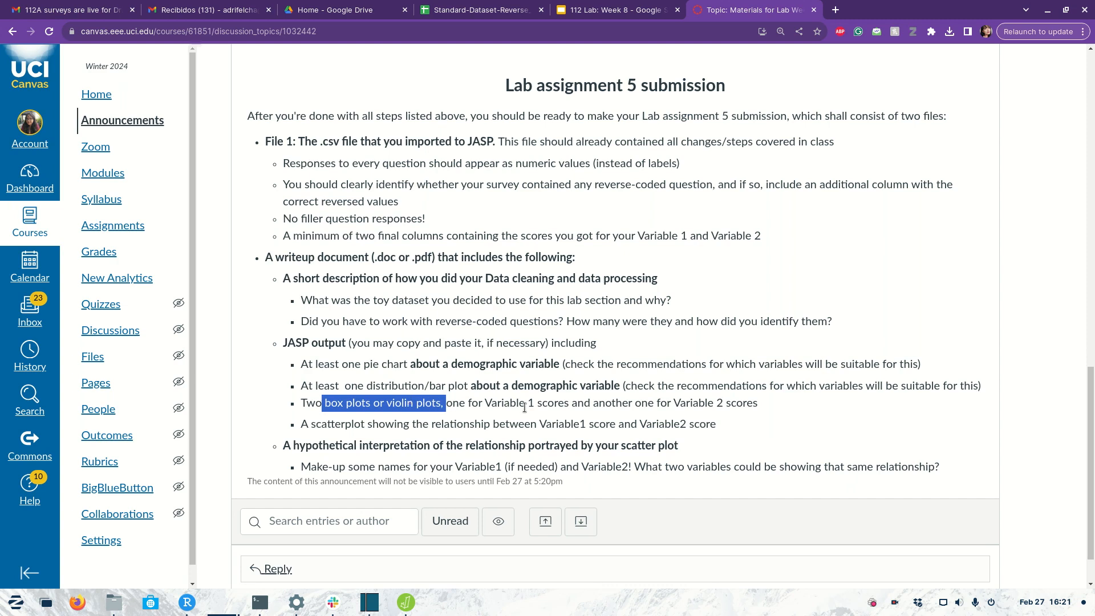
pyautogui.moveTo(312, 425); pyautogui.dragTo(599, 432)
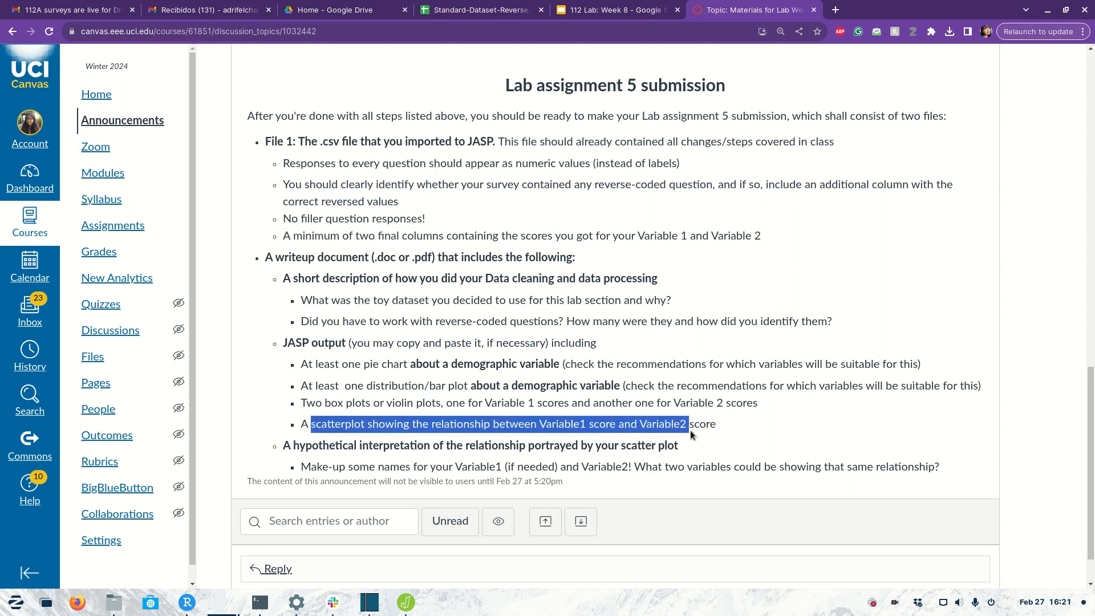
pyautogui.click(645, 413)
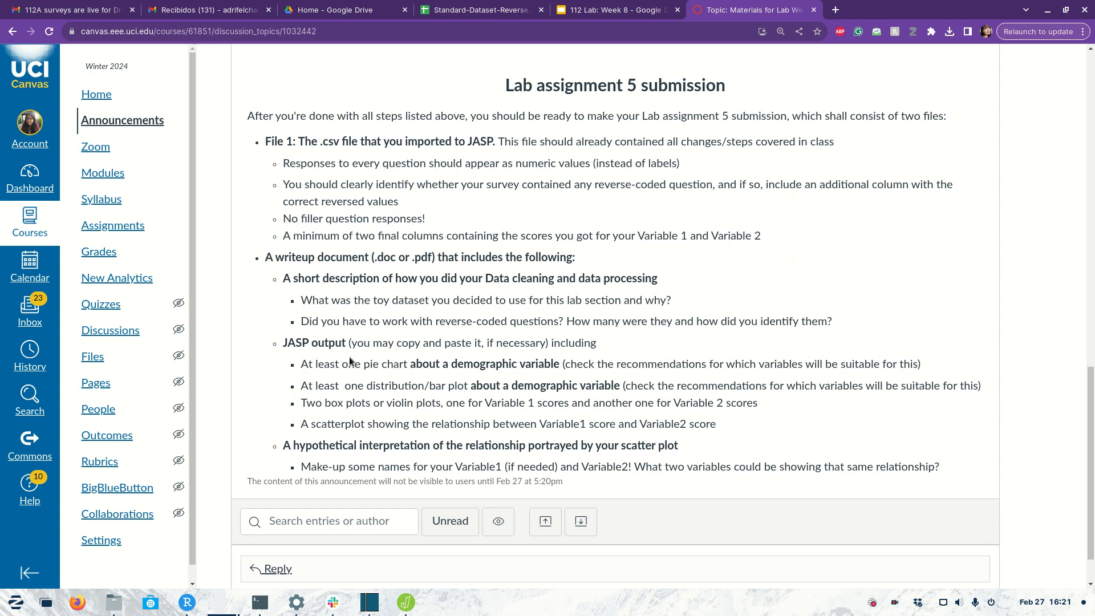
# - Highlight the writeup requirement for a hypothetical interpretation of the relationship portrayed by the scatter plot
pyautogui.moveTo(292, 446); pyautogui.dragTo(677, 446)
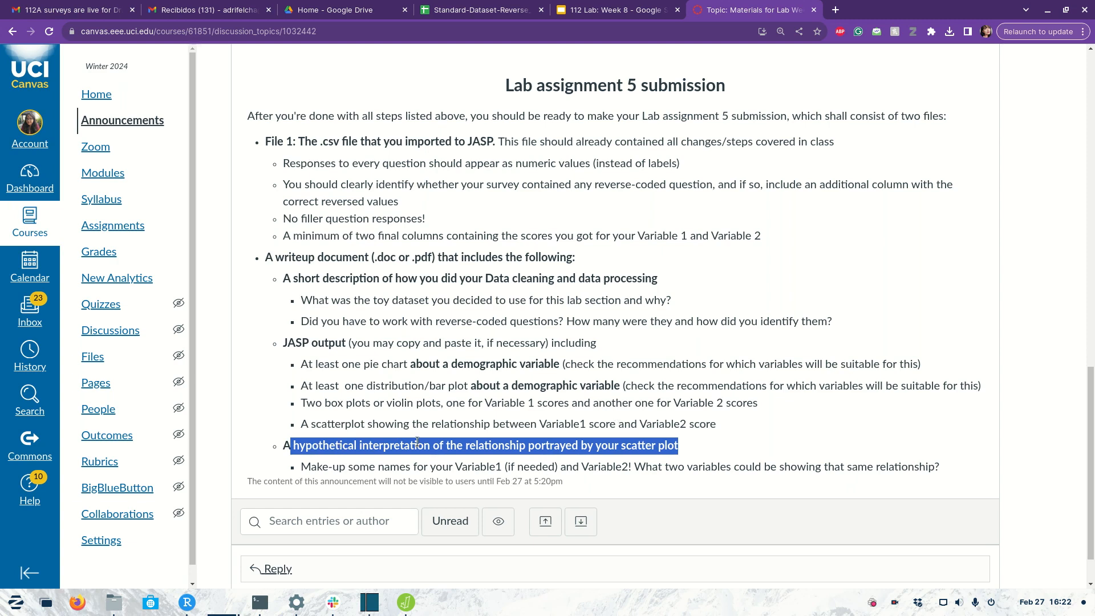
pyautogui.click(554, 452)
pyautogui.moveTo(528, 446); pyautogui.dragTo(363, 444)
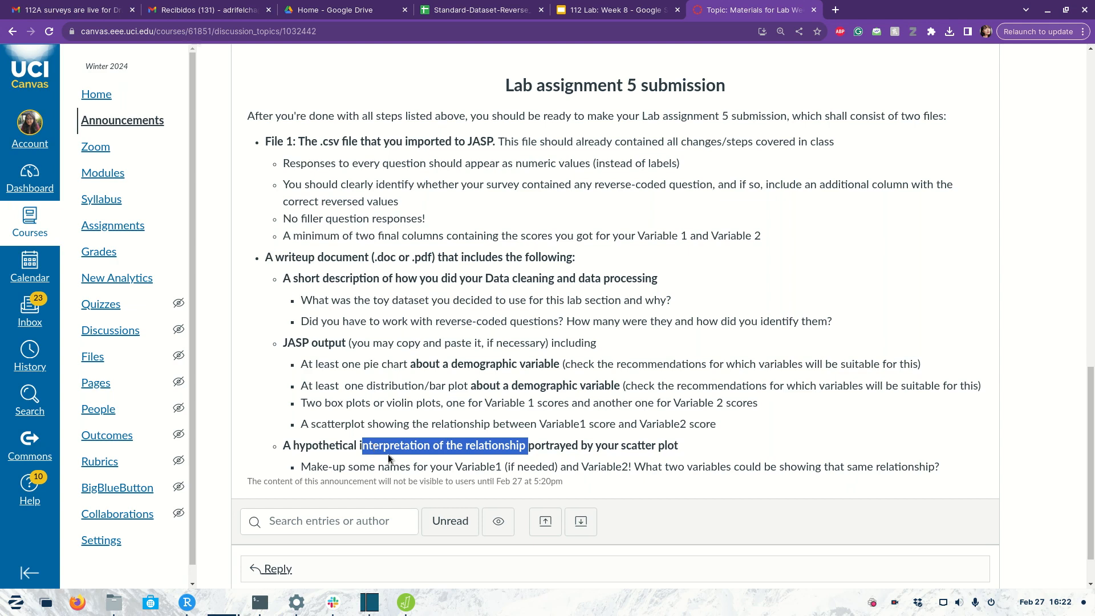
pyautogui.click(504, 430)
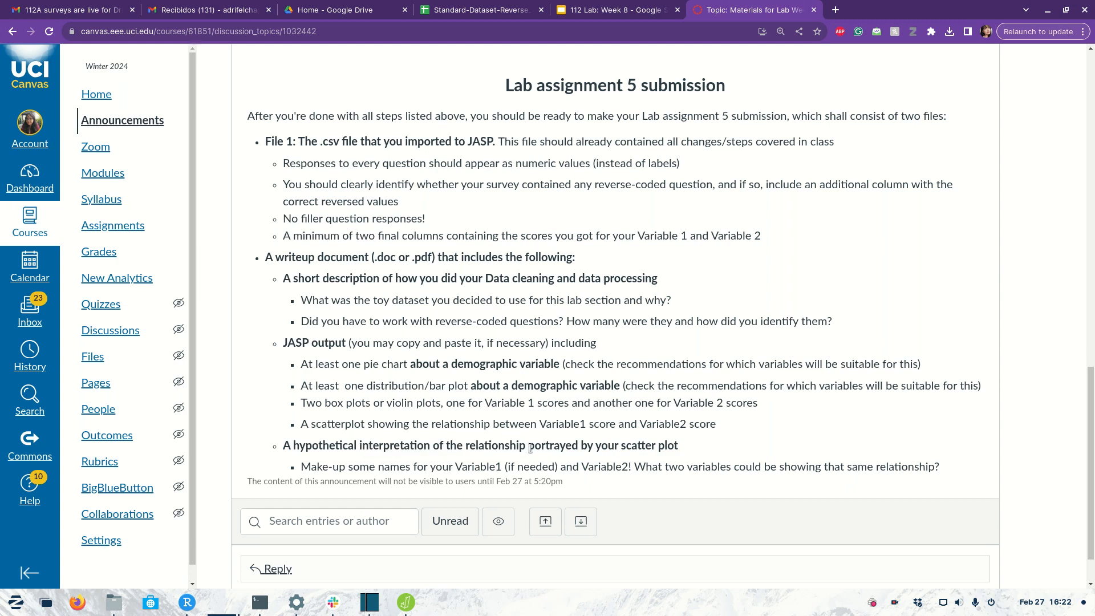
pyautogui.scroll(1, 582, 384)
pyautogui.scroll(-2, 569, 393)
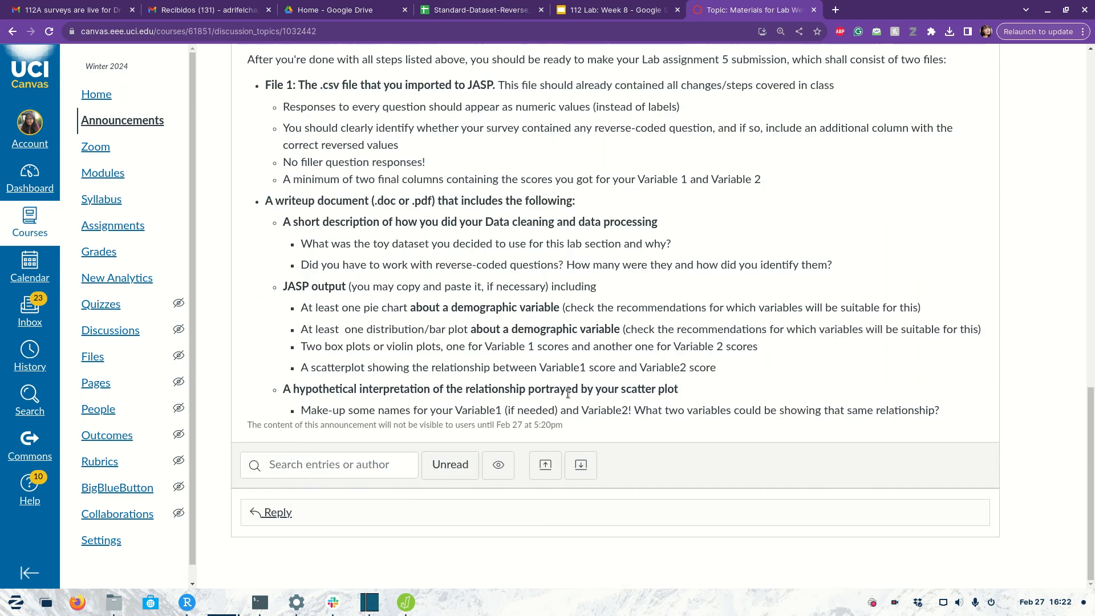
pyautogui.scroll(10, 568, 393)
pyautogui.scroll(-10, 560, 447)
pyautogui.scroll(4, 793, 511)
pyautogui.scroll(-1, 788, 525)
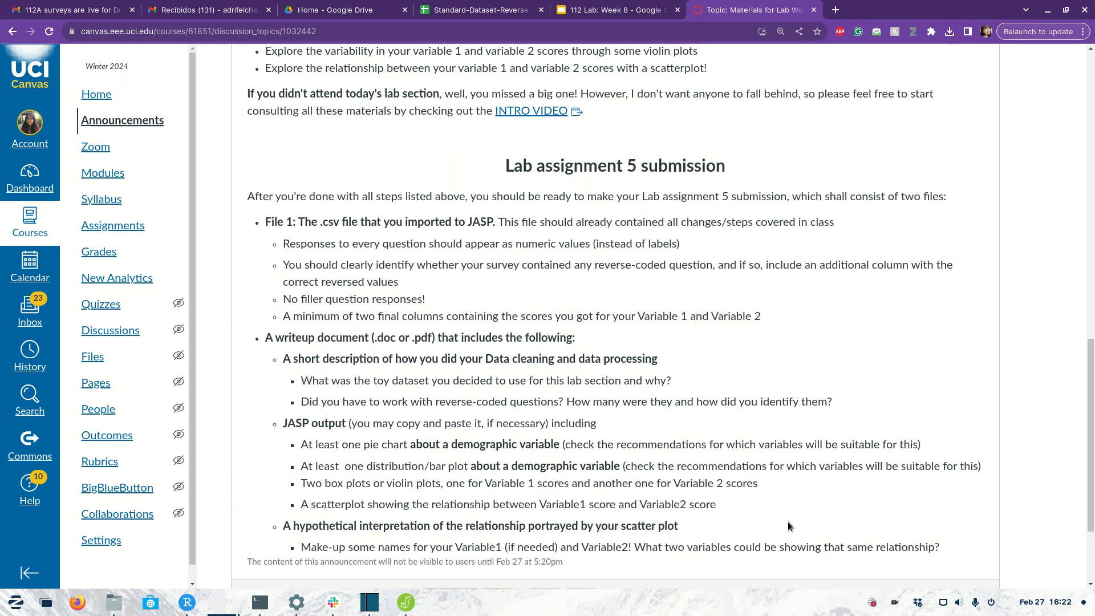